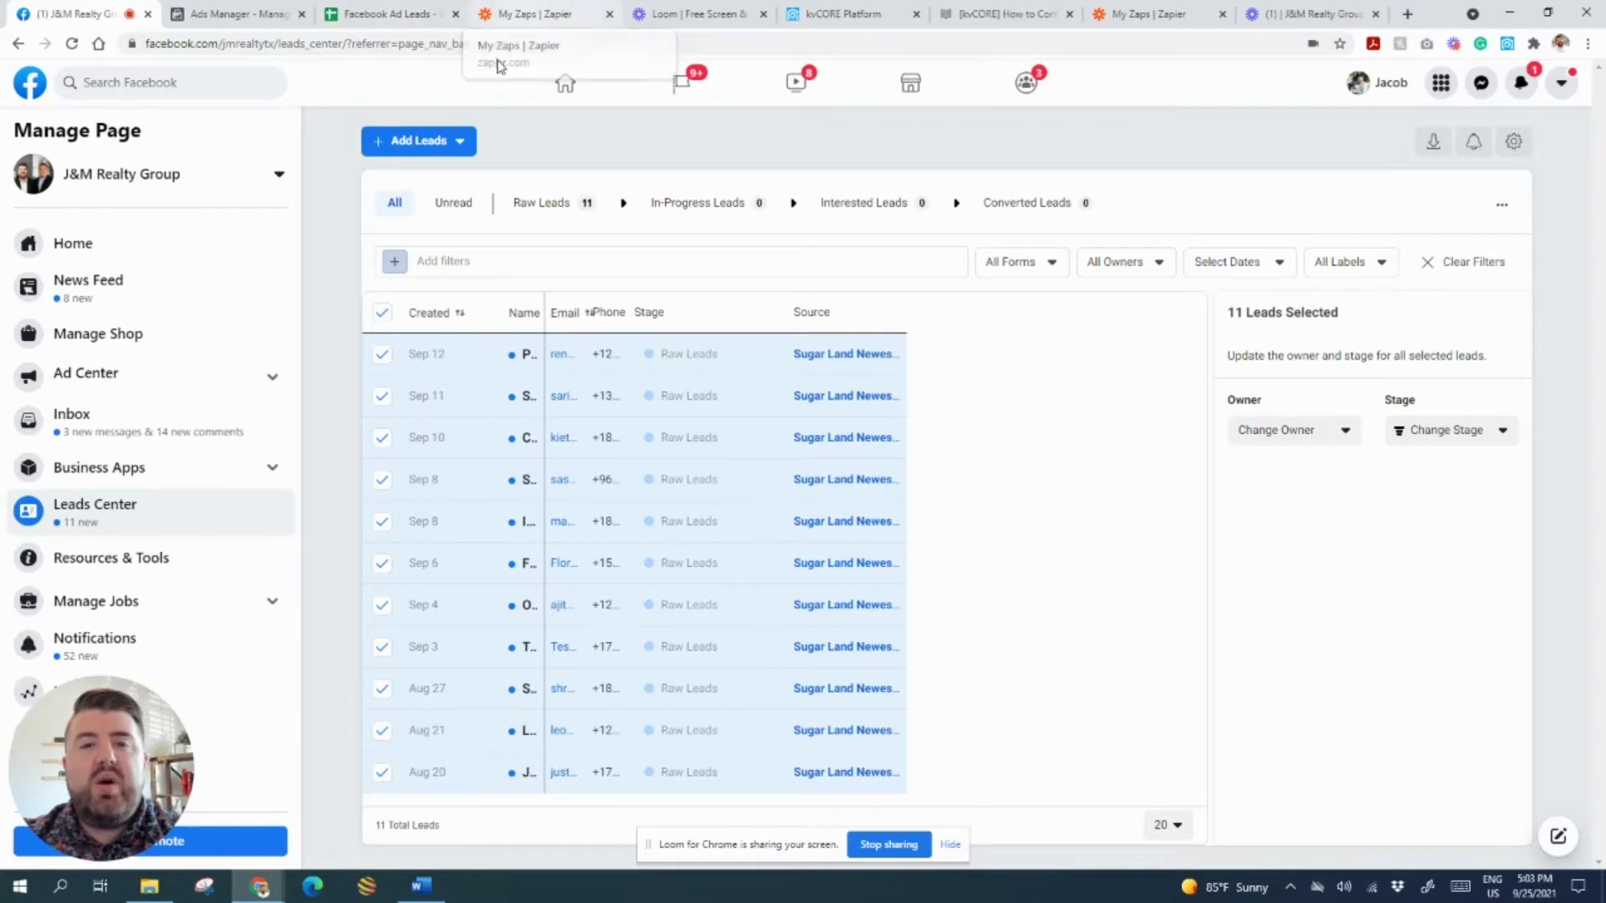
{"action": "left_click", "coordinate": [558, 10]}
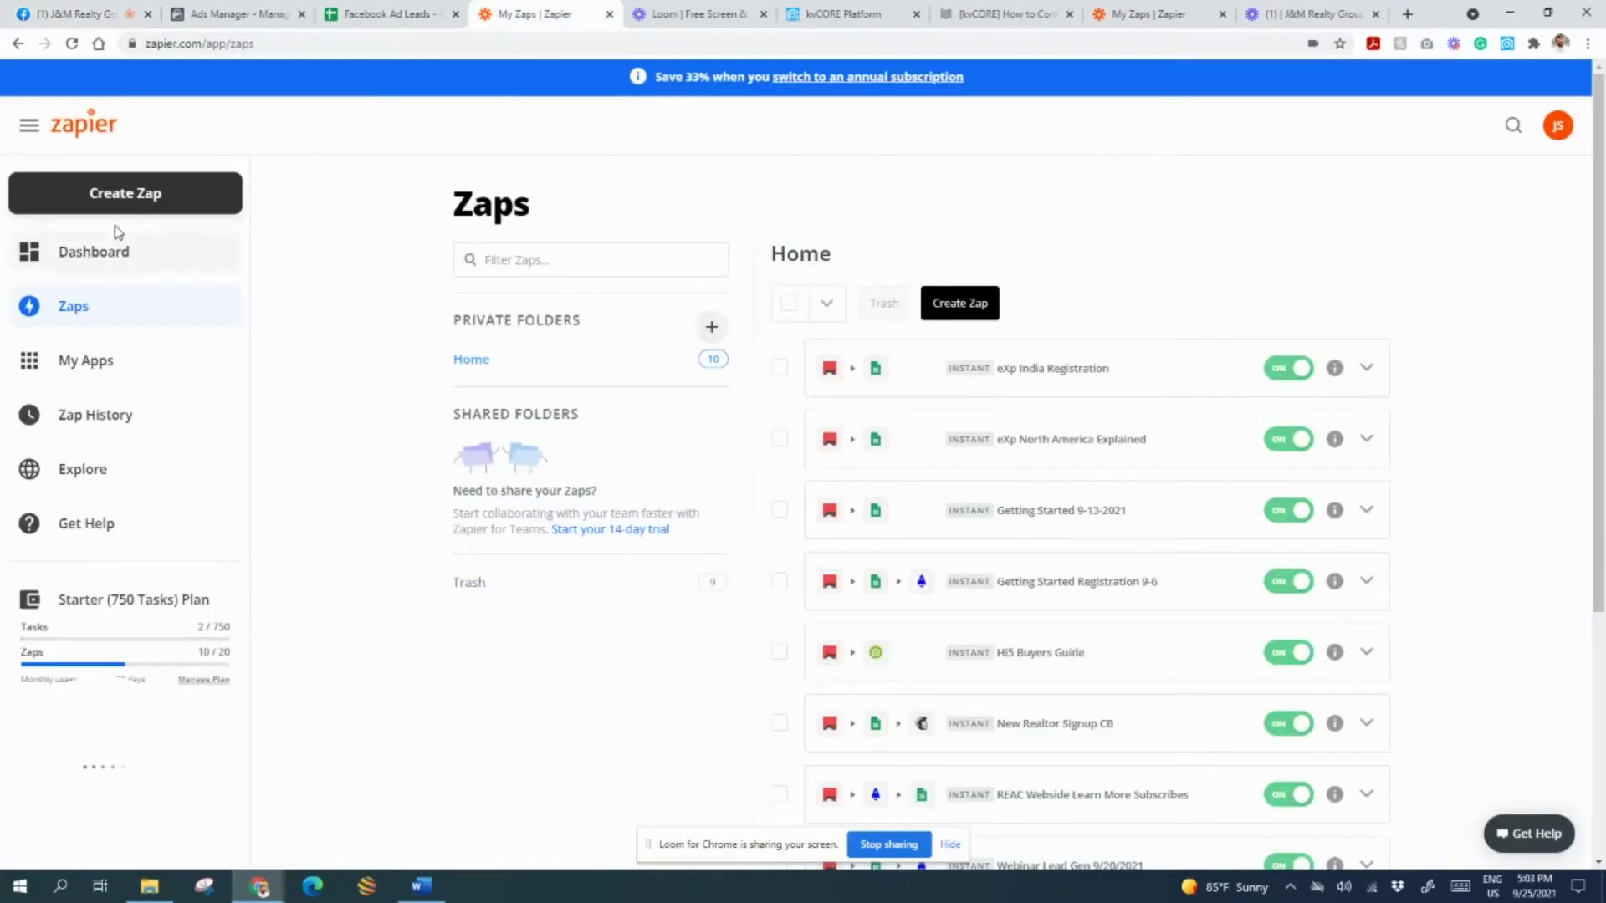
Go to the Zapier Dashboard and begin creating a new Zap.
{"action": "left_click", "coordinate": [88, 252]}
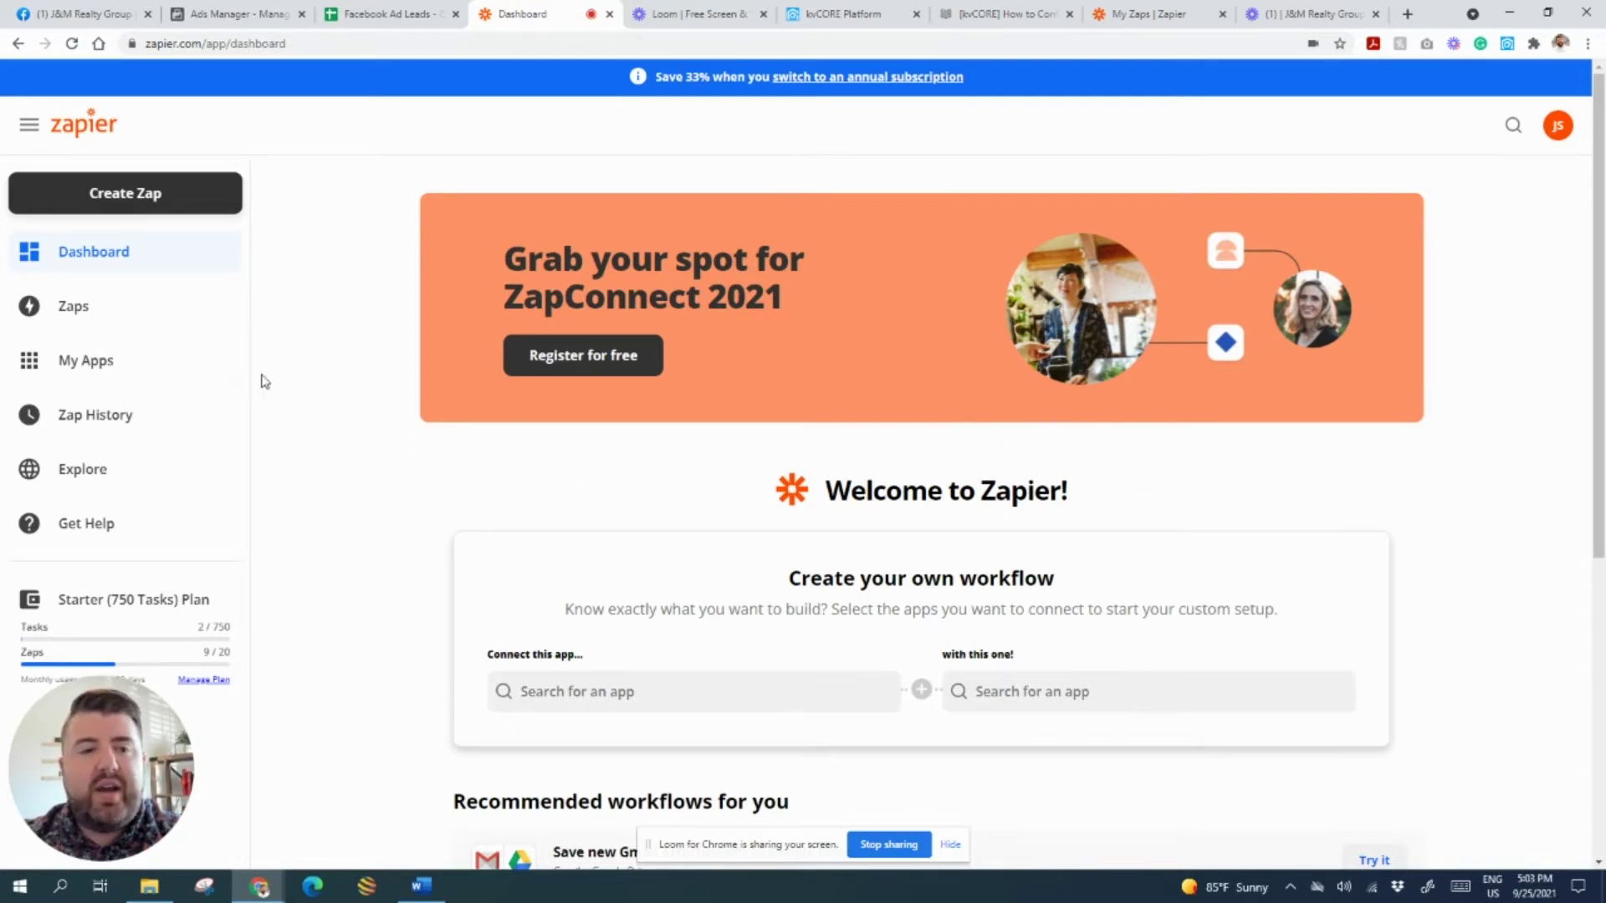
{"action": "left_click", "coordinate": [124, 203]}
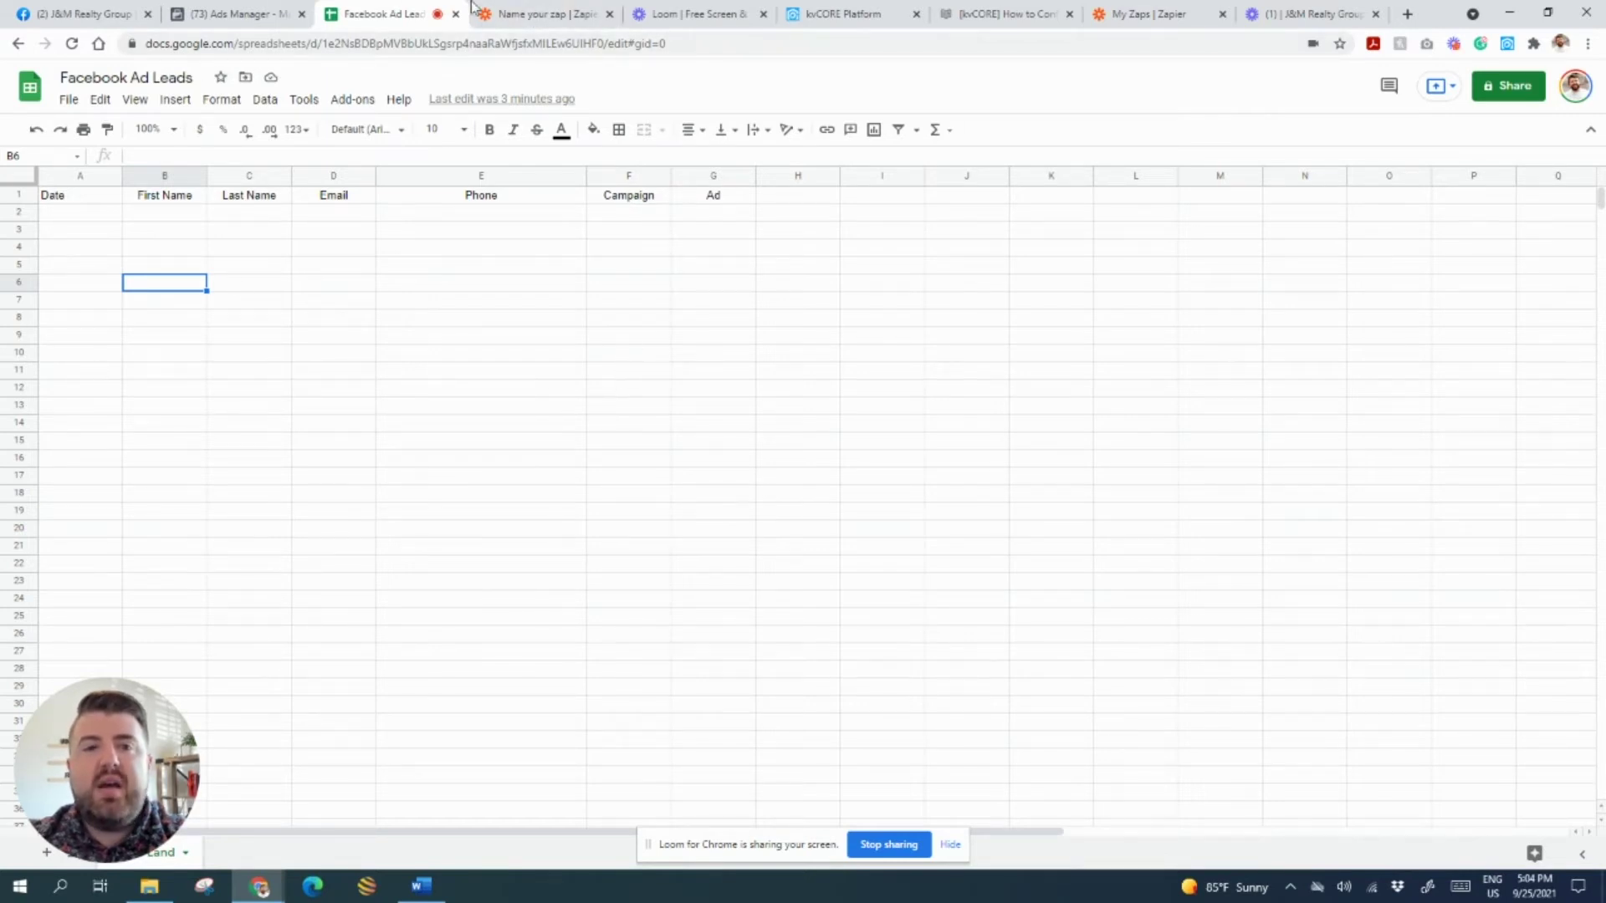
Return to the new Zap editor after checking the Facebook Ad Leads sheet's header columns.
{"action": "left_click", "coordinate": [506, 14]}
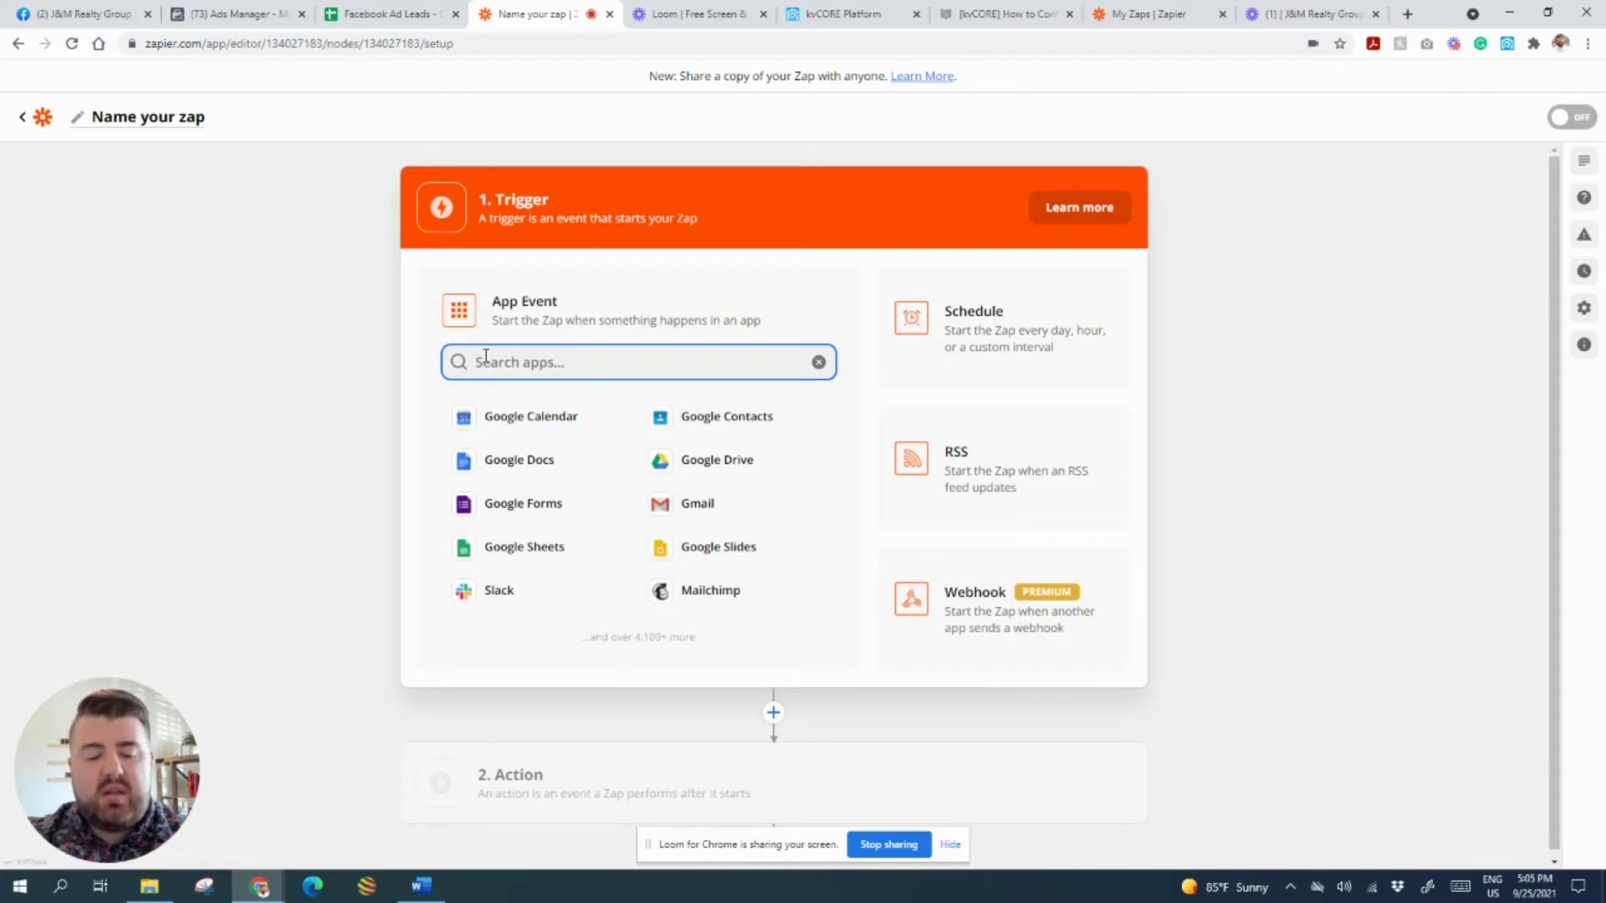
Set the trigger to Facebook Lead Ads with the New Lead event.
{"action": "type", "text": "face"}
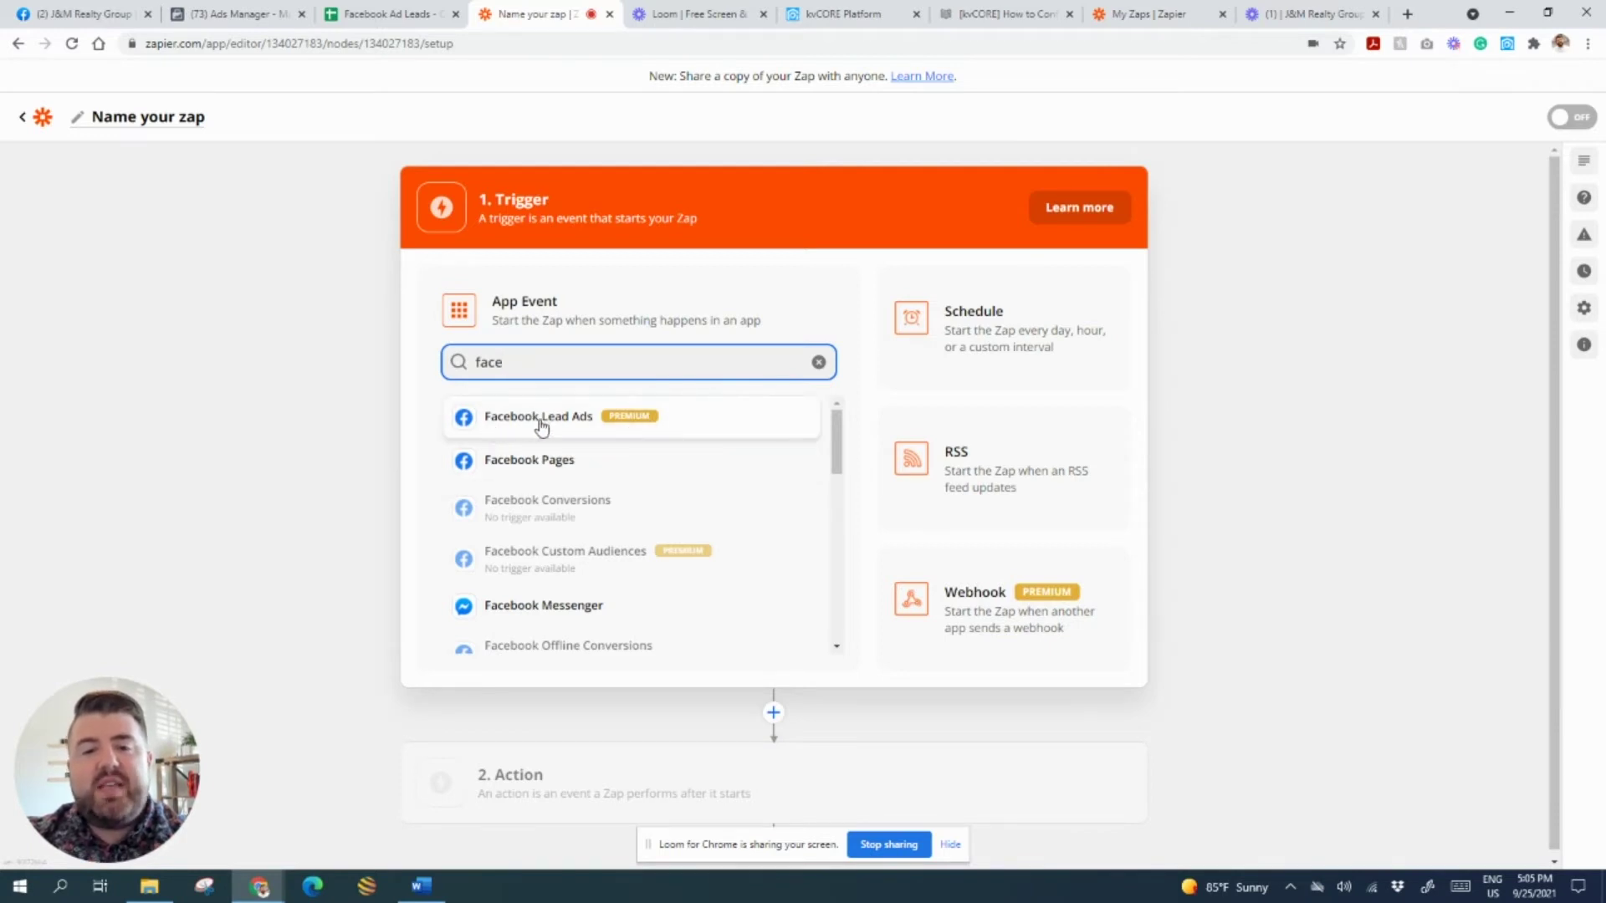
{"action": "key", "text": "Return"}
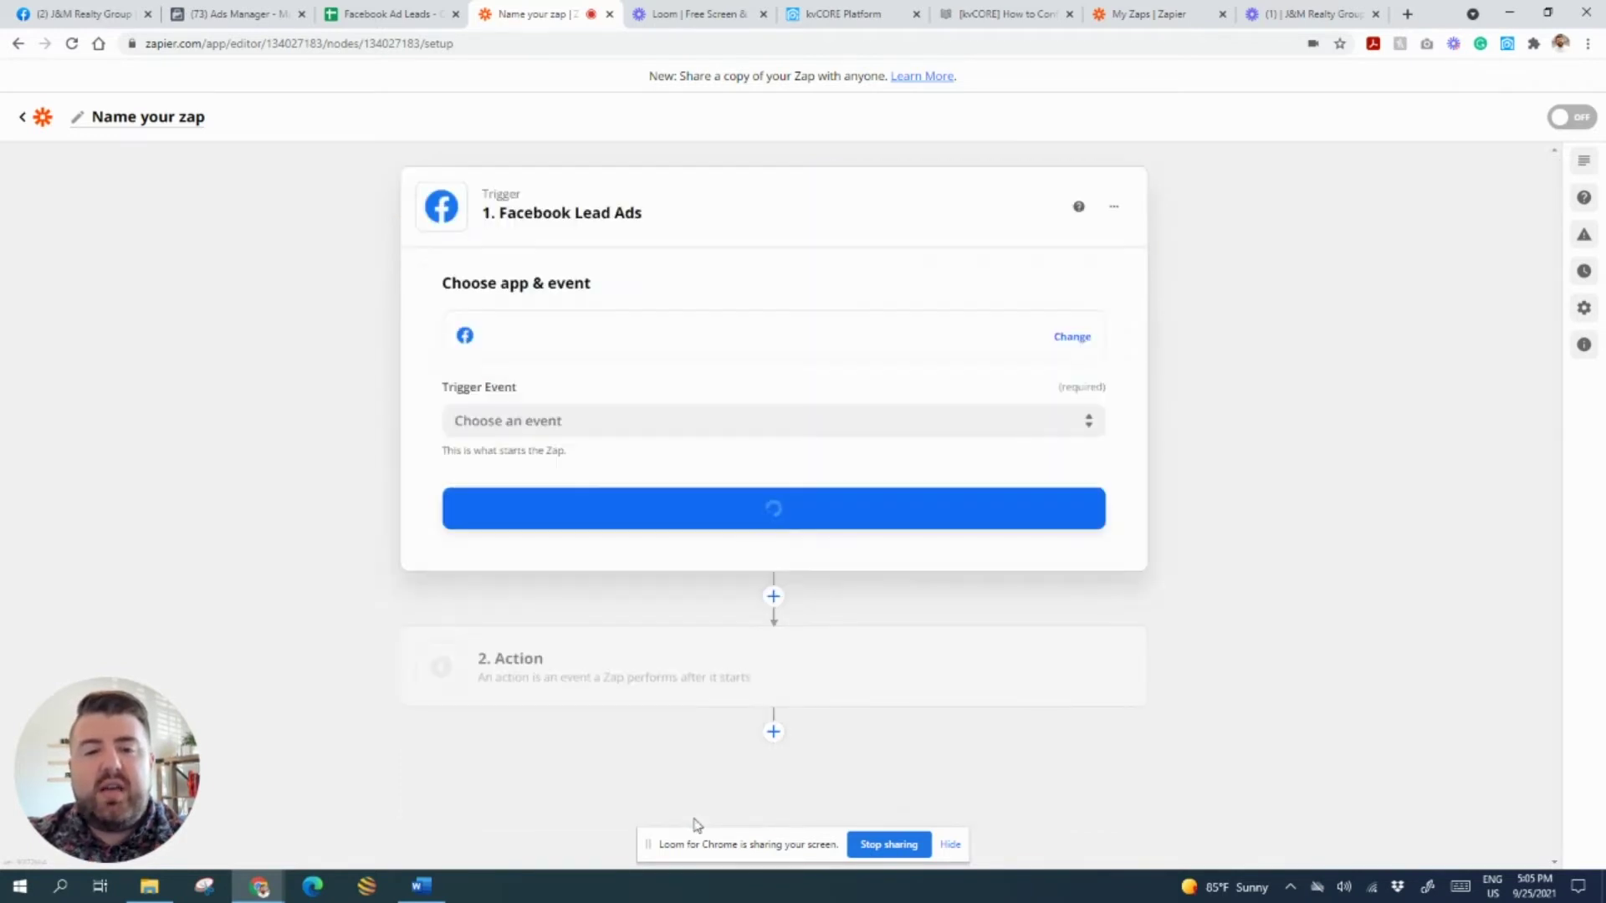
{"action": "left_click", "coordinate": [538, 421]}
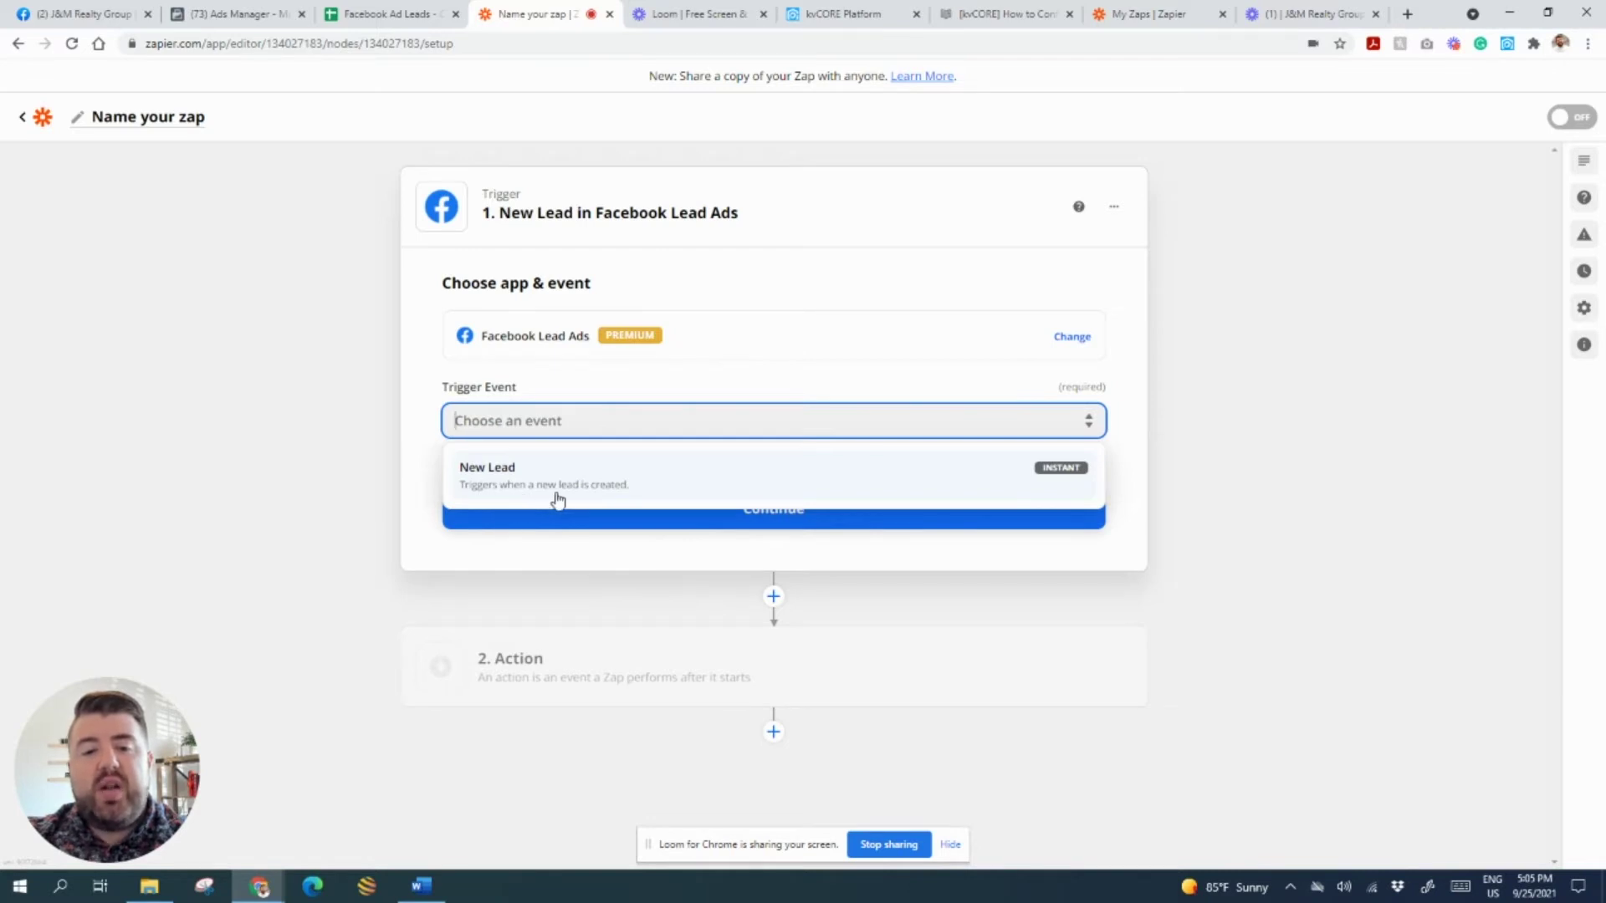
{"action": "left_click", "coordinate": [634, 483]}
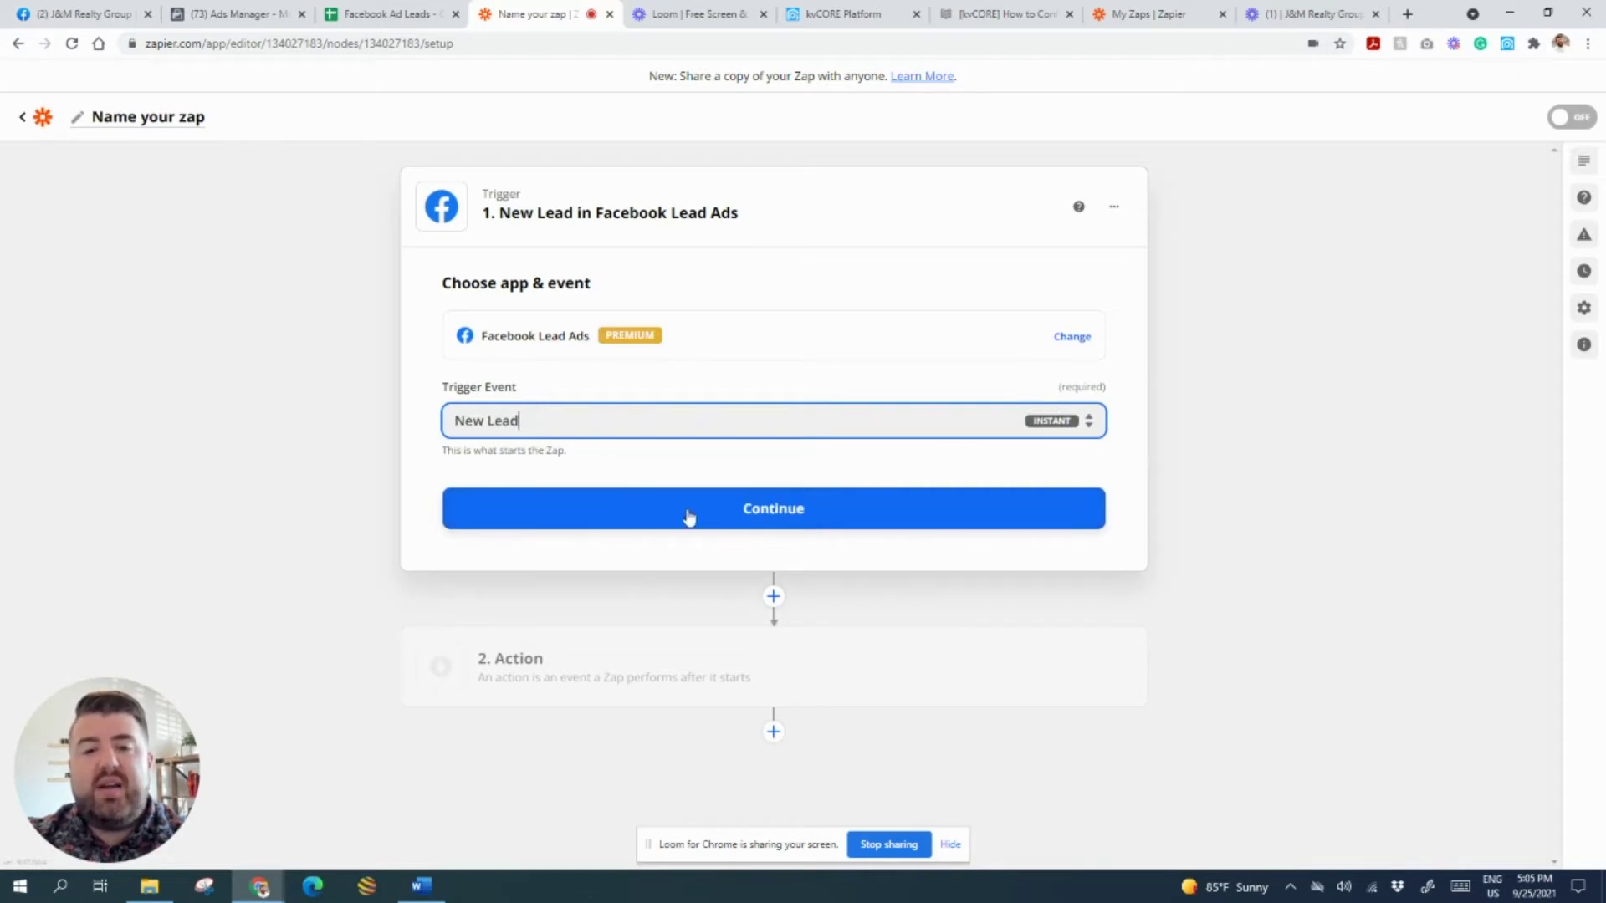
{"action": "left_click", "coordinate": [581, 514]}
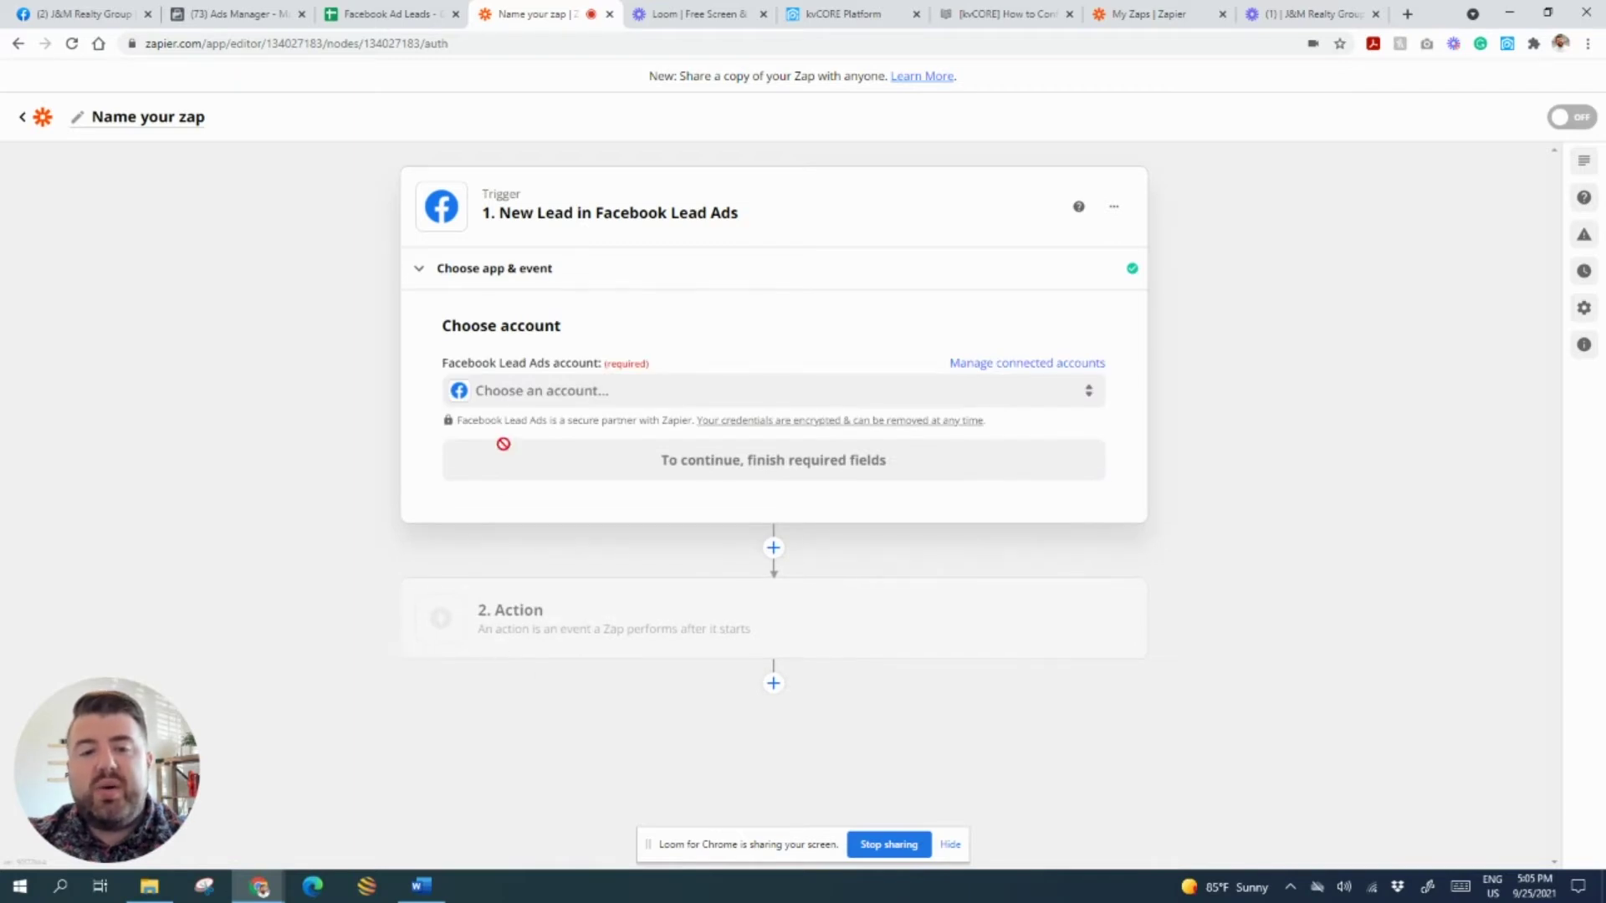
Connect the existing Facebook Lead Ads account to the trigger.
{"action": "left_click", "coordinate": [532, 398]}
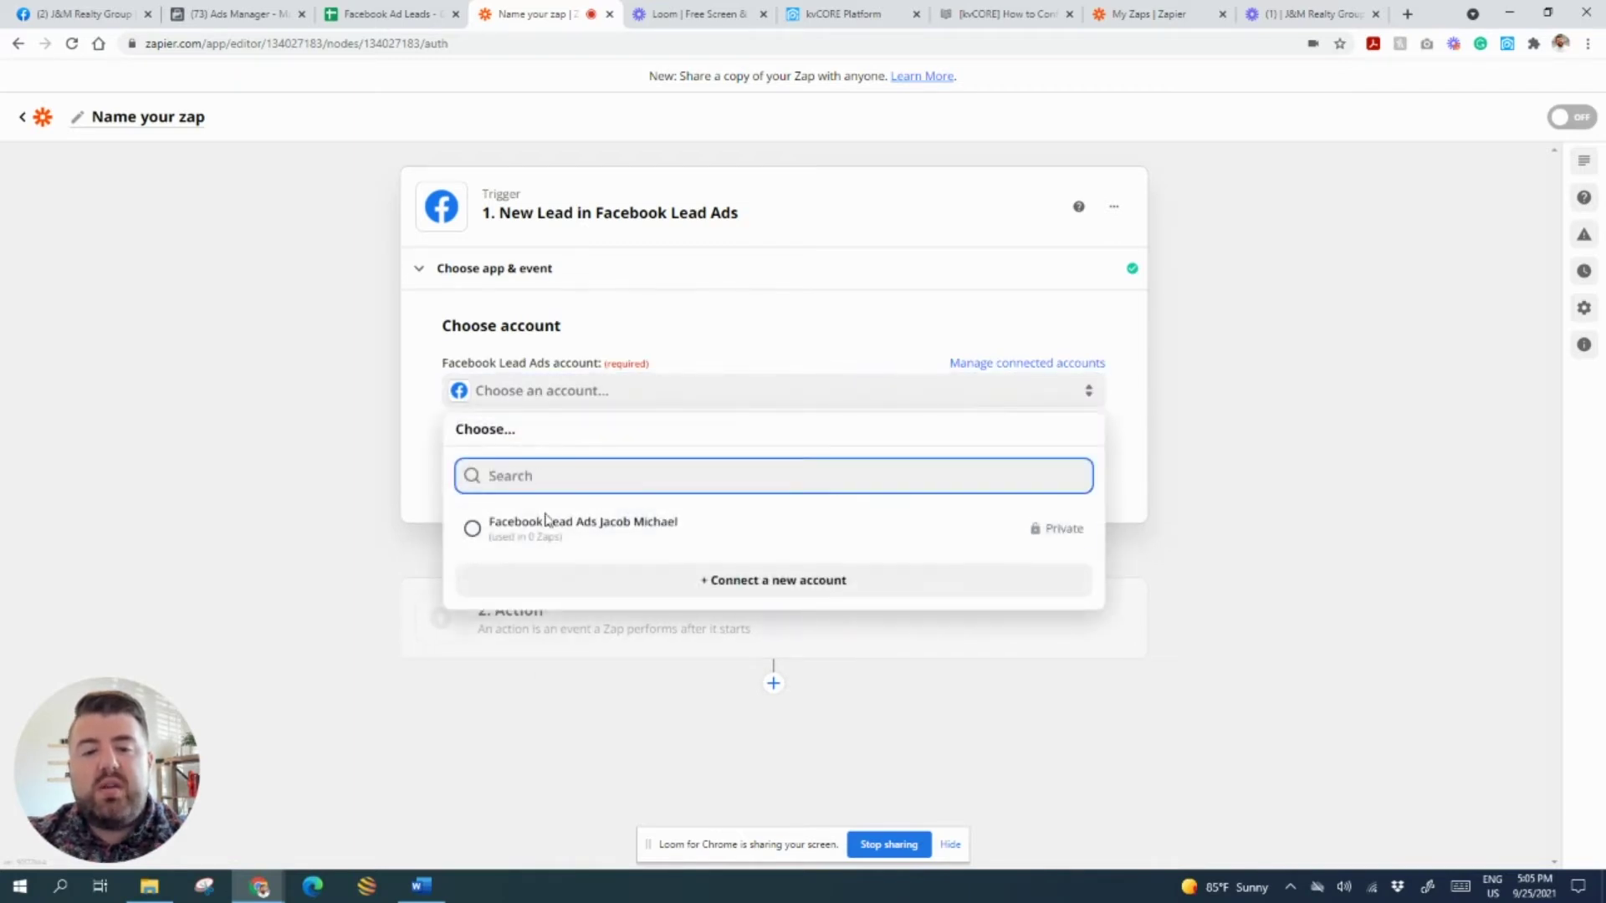
{"action": "left_click", "coordinate": [554, 531]}
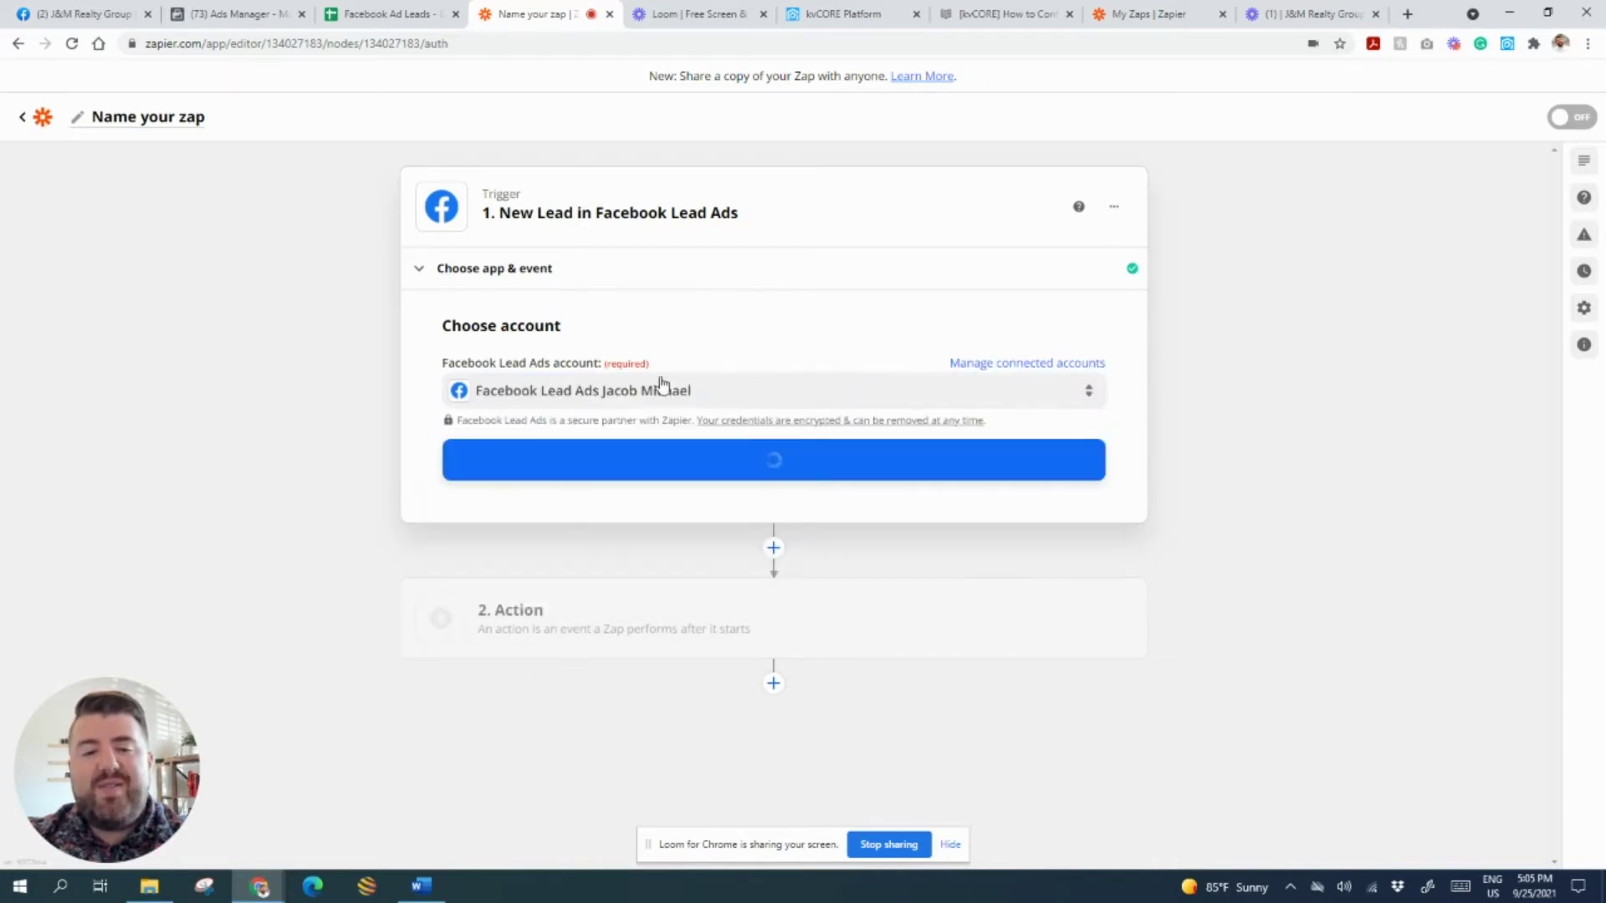
{"action": "left_click", "coordinate": [557, 466]}
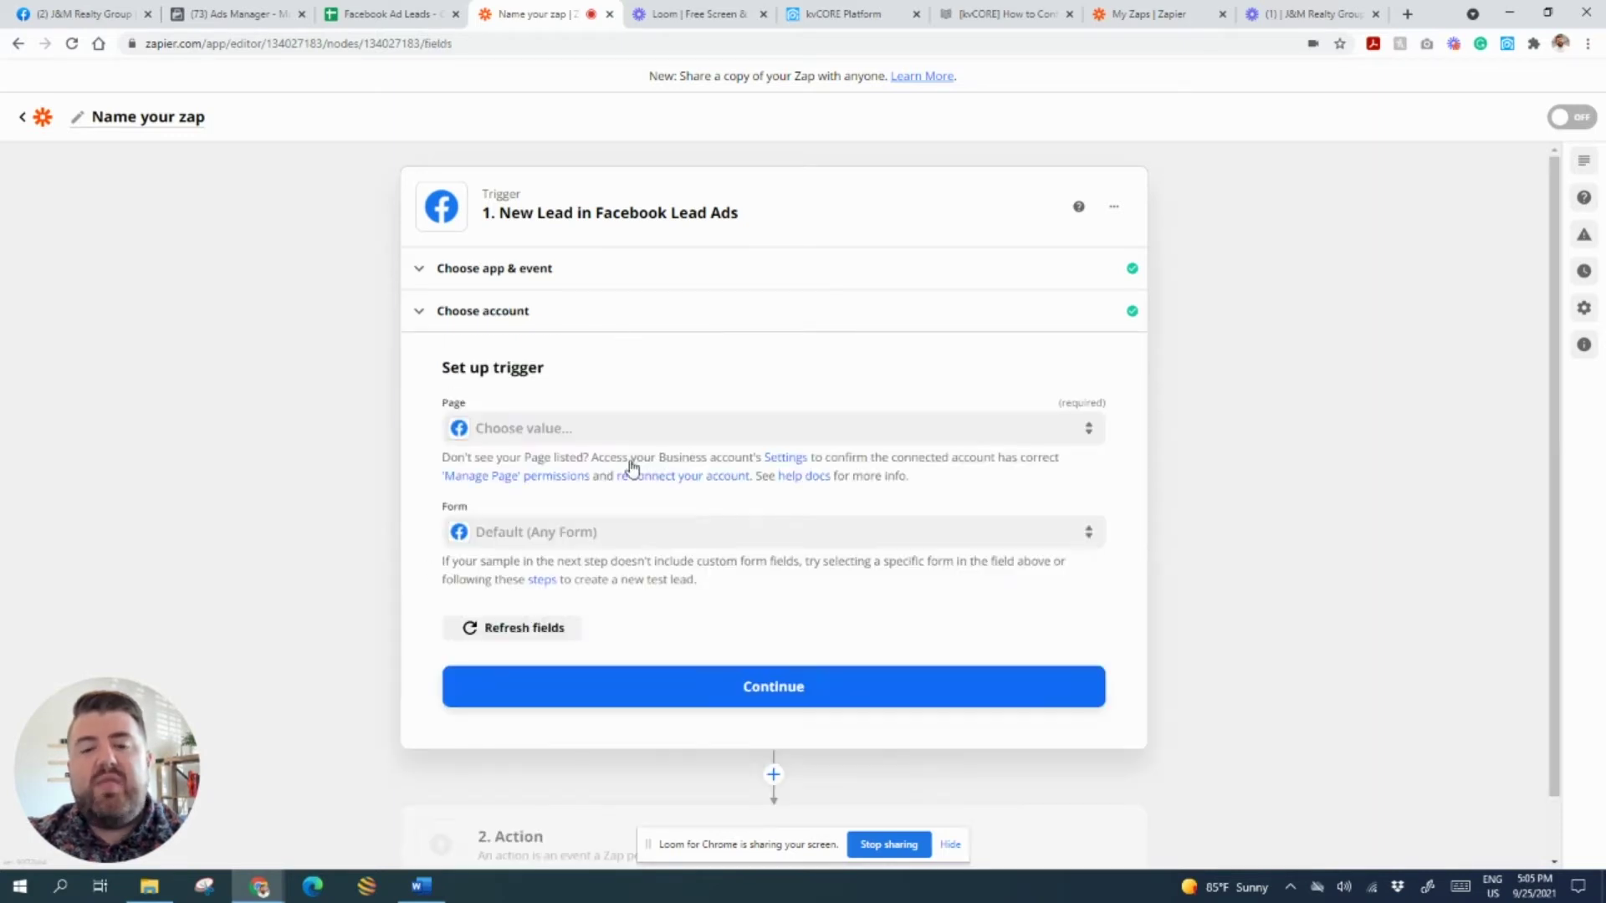
Restrict the trigger to the J&M Realty Group page and Sugar Land Open Houses form.
{"action": "left_click", "coordinate": [529, 436]}
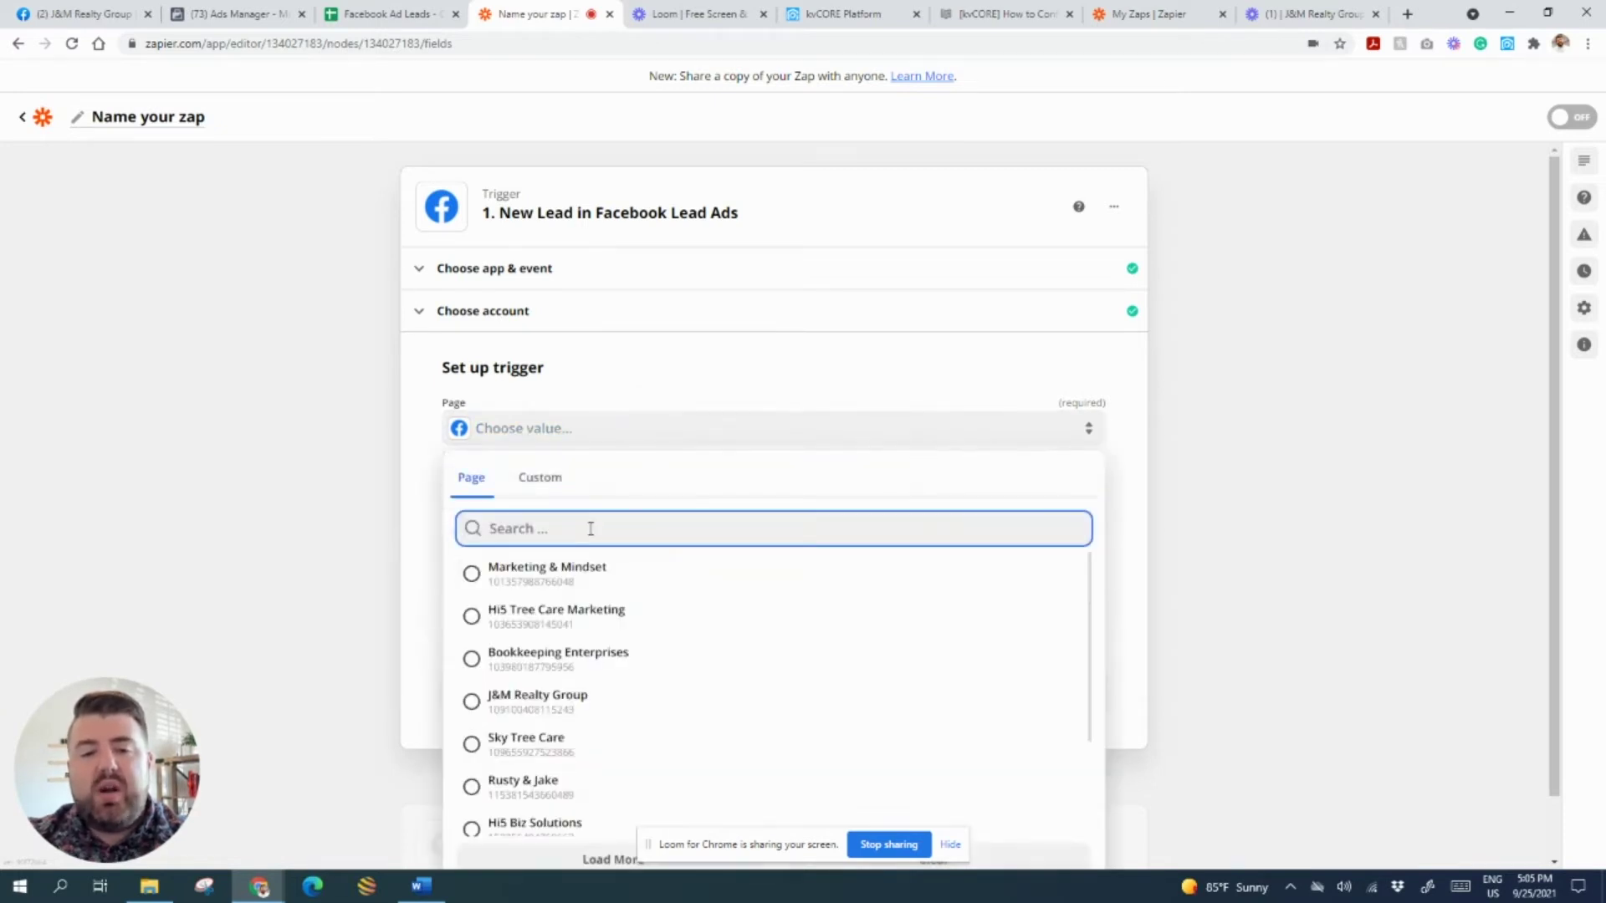
{"action": "left_click", "coordinate": [577, 699]}
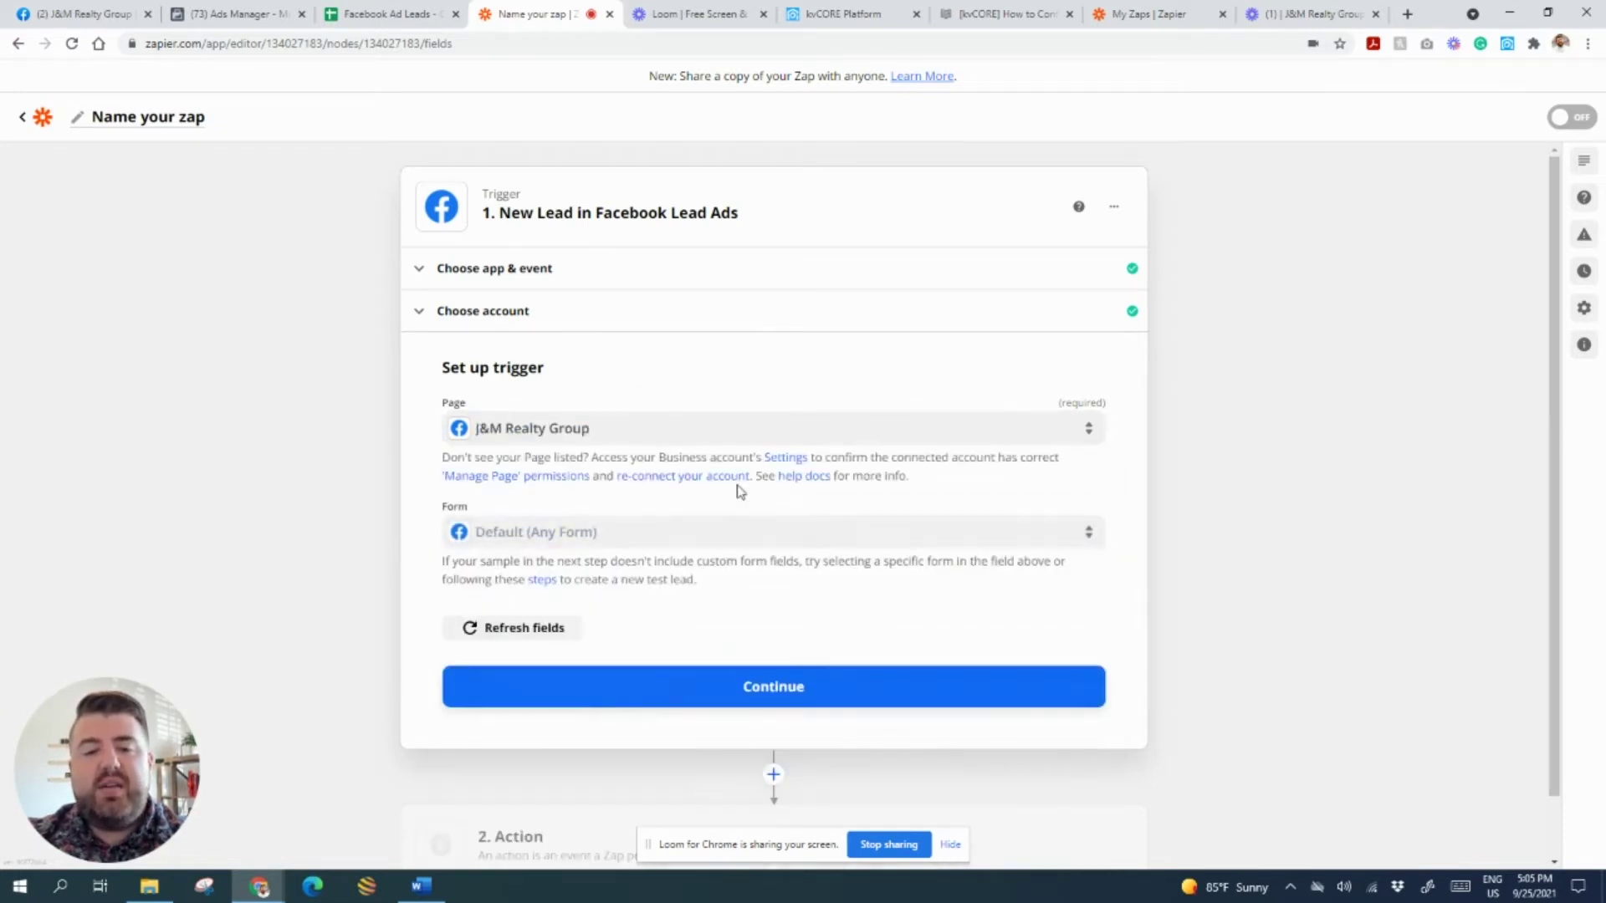
{"action": "left_click", "coordinate": [654, 542]}
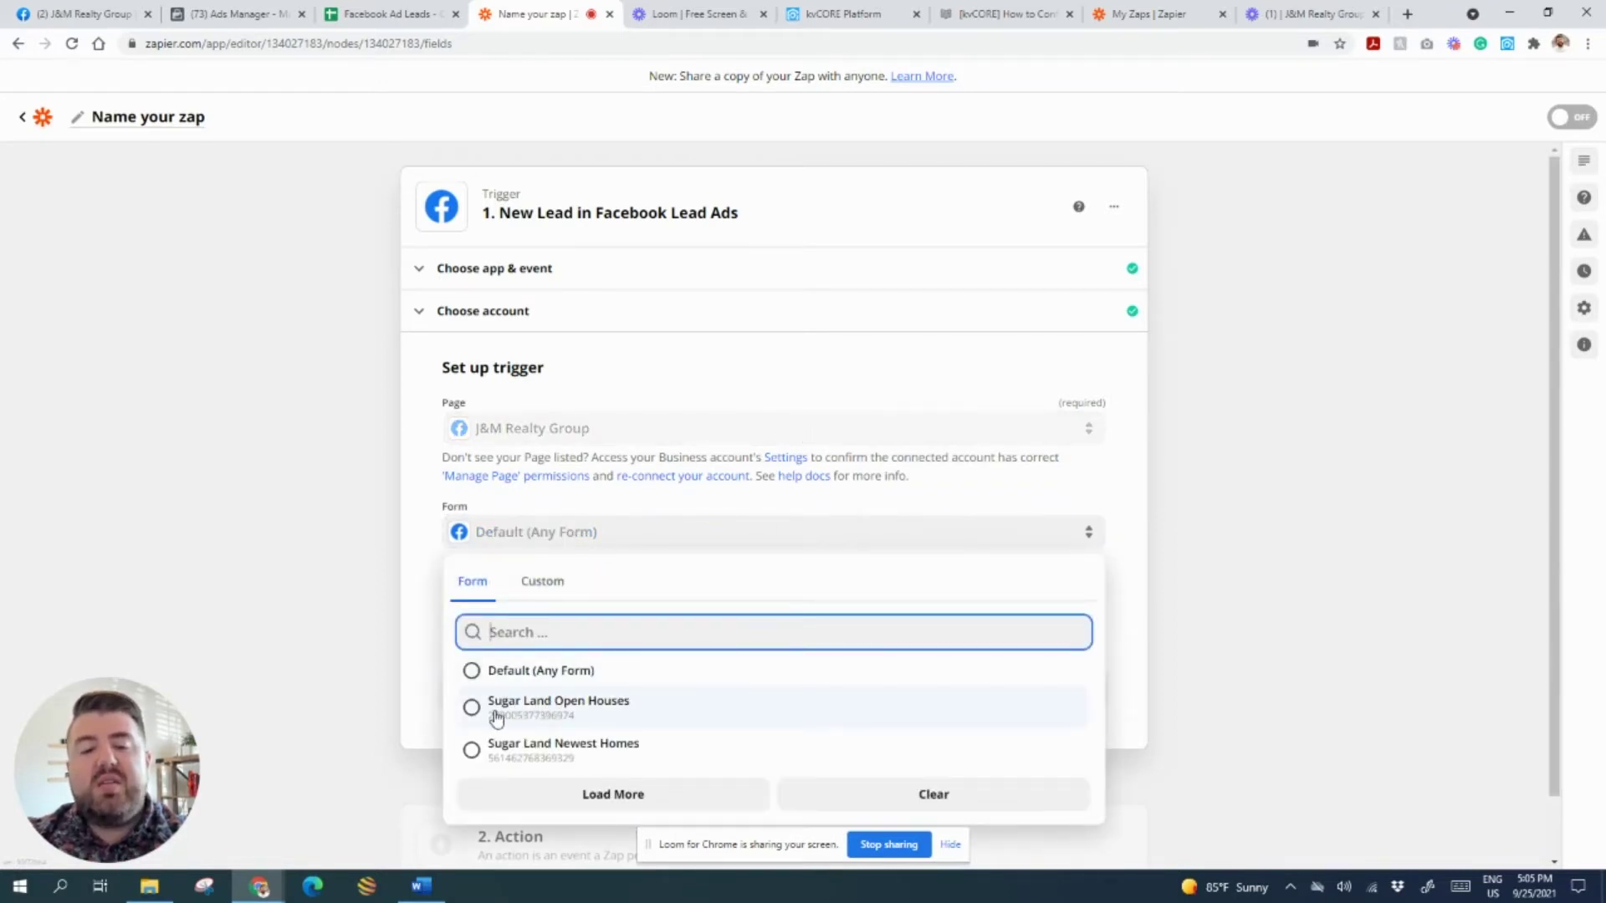
{"action": "left_click", "coordinate": [583, 713]}
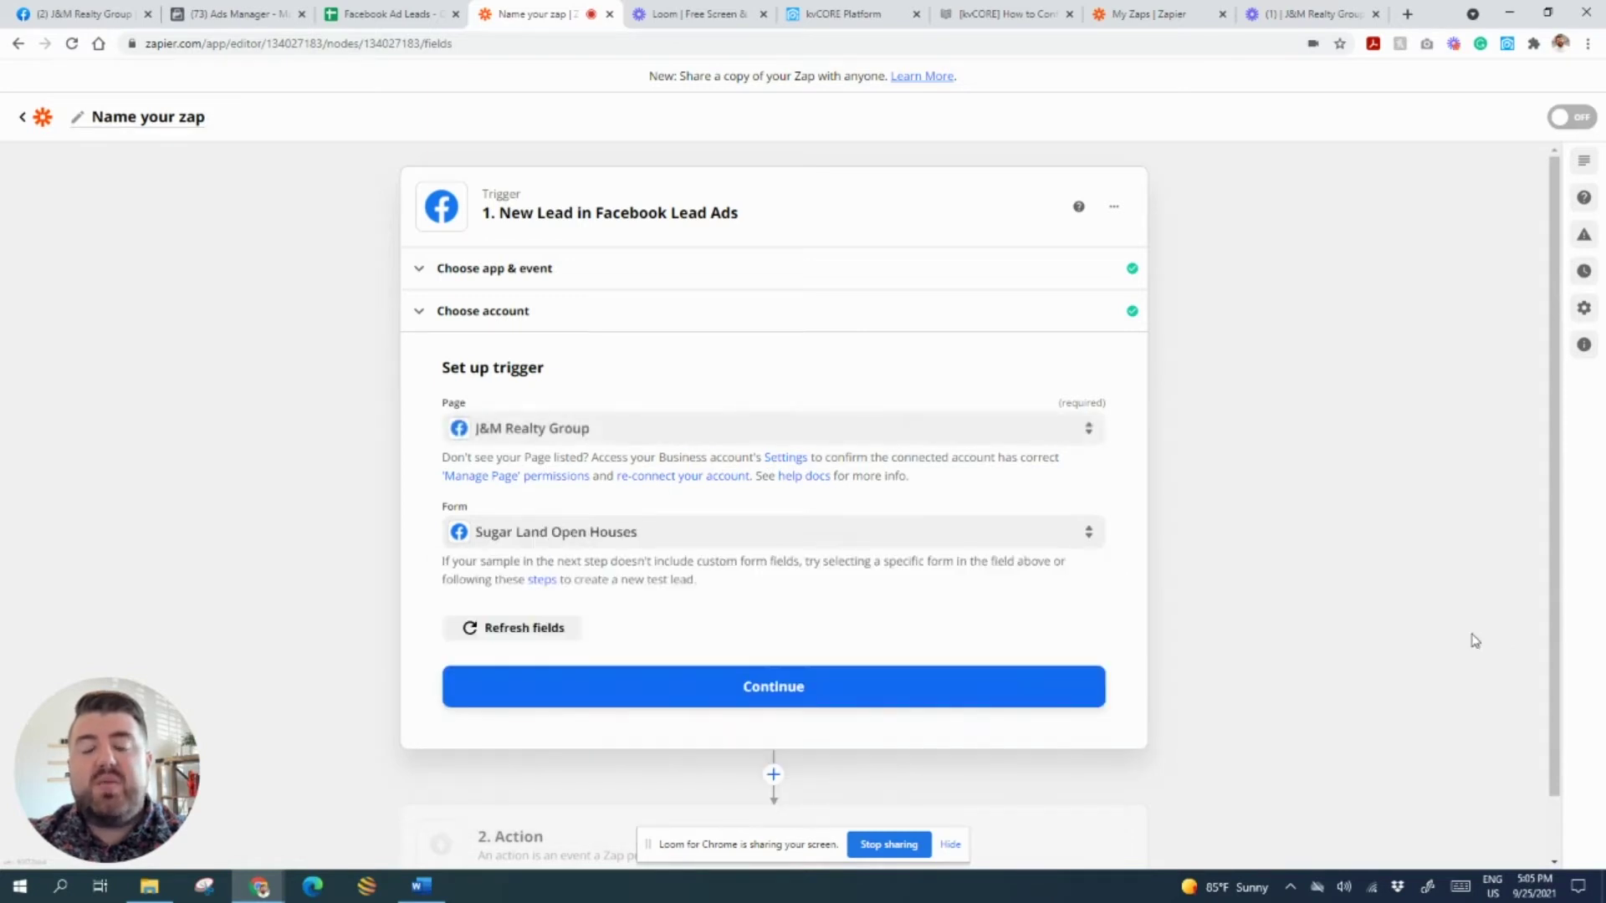
{"action": "left_click", "coordinate": [681, 679]}
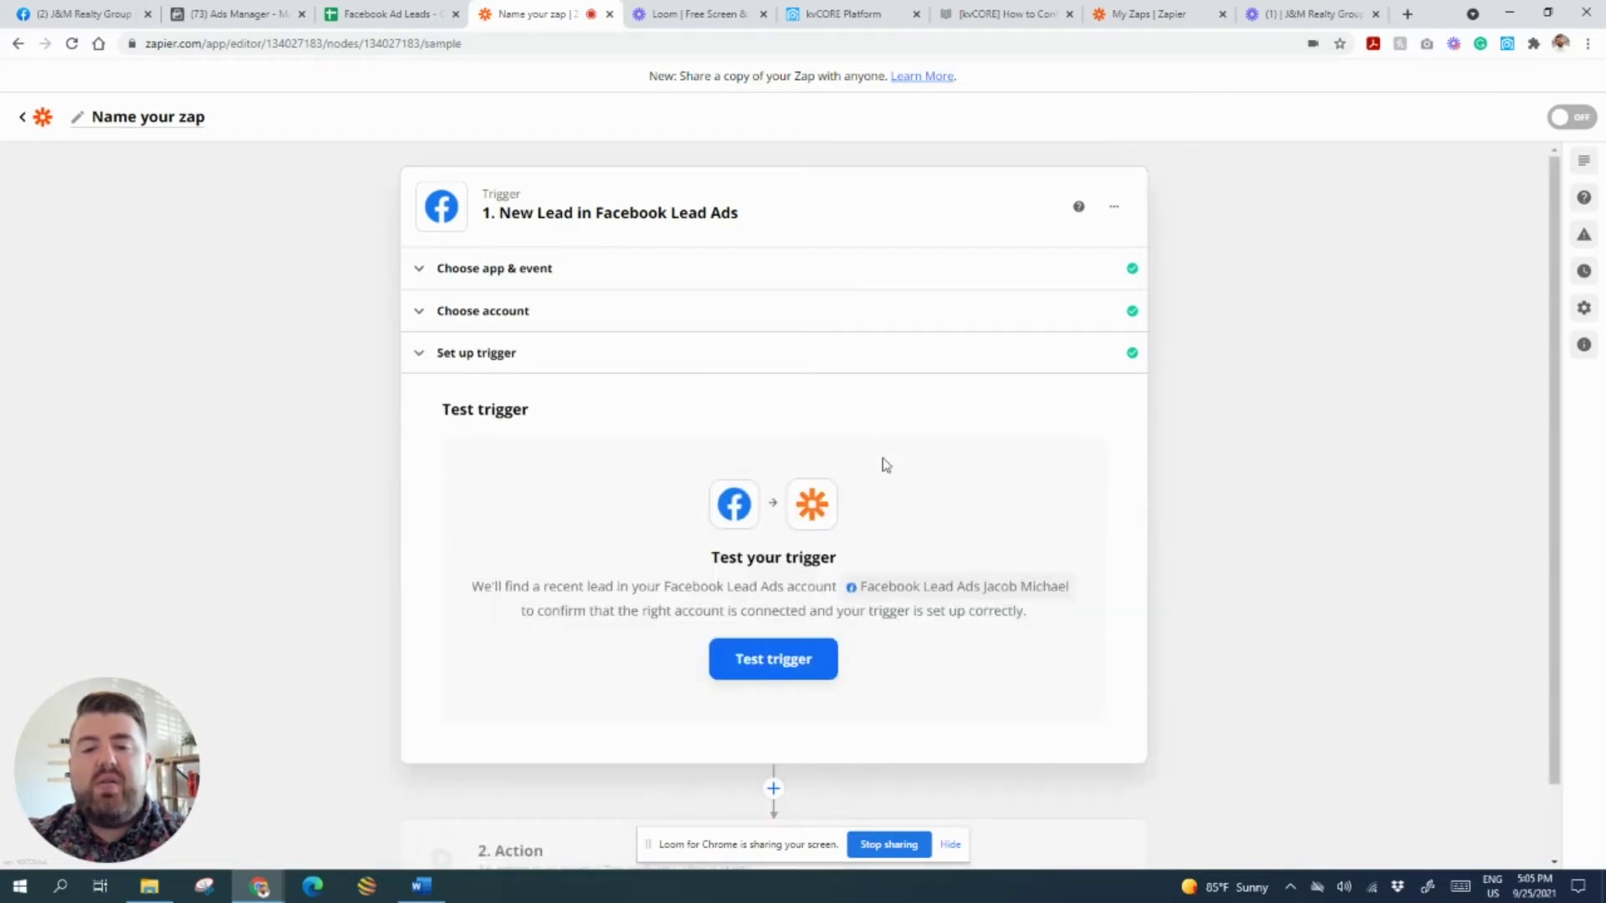
Test the trigger, review the sample lead, and continue to the action step.
{"action": "left_click", "coordinate": [801, 677]}
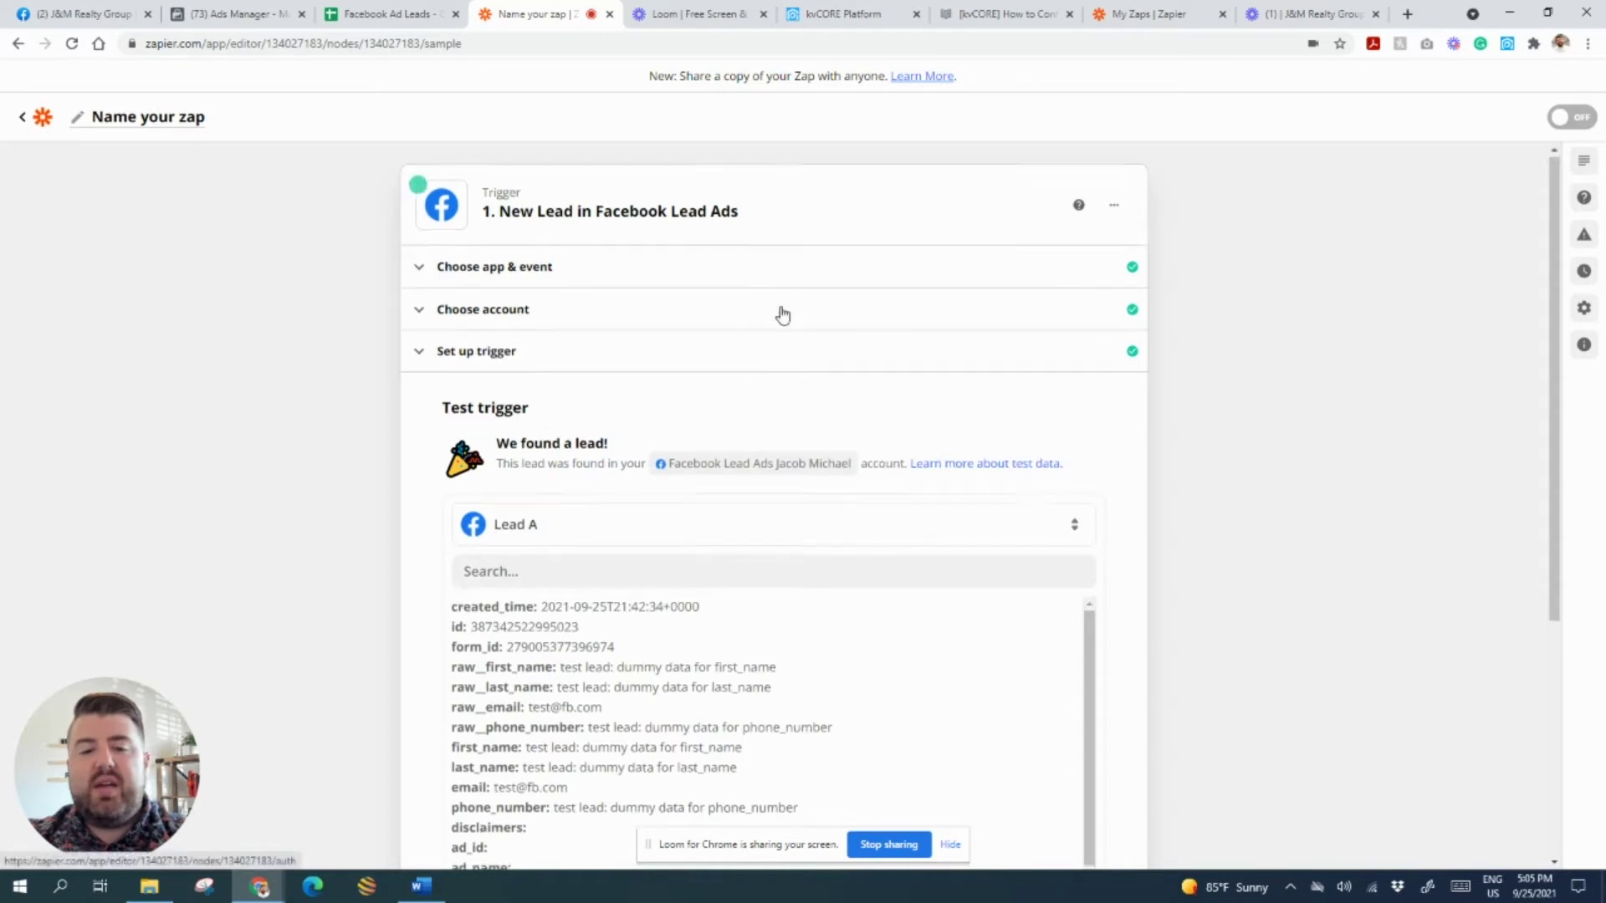
{"action": "scroll", "coordinate": [830, 416], "scroll_direction": "down", "scroll_amount": 3}
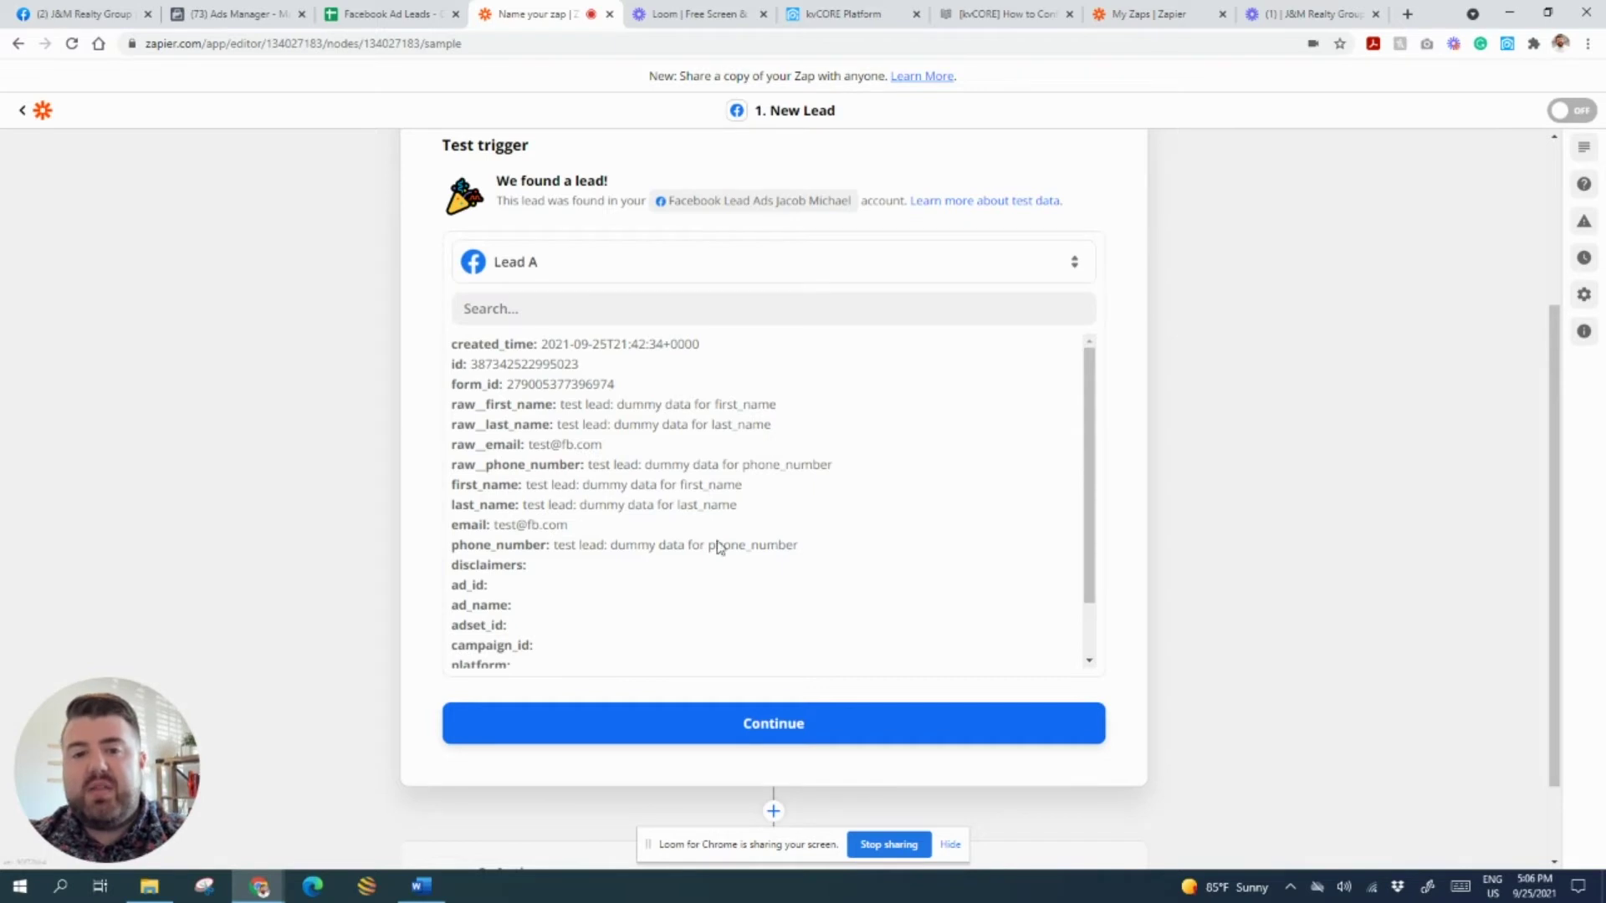
{"action": "left_click_drag", "start_coordinate": [1086, 375], "coordinate": [1040, 294]}
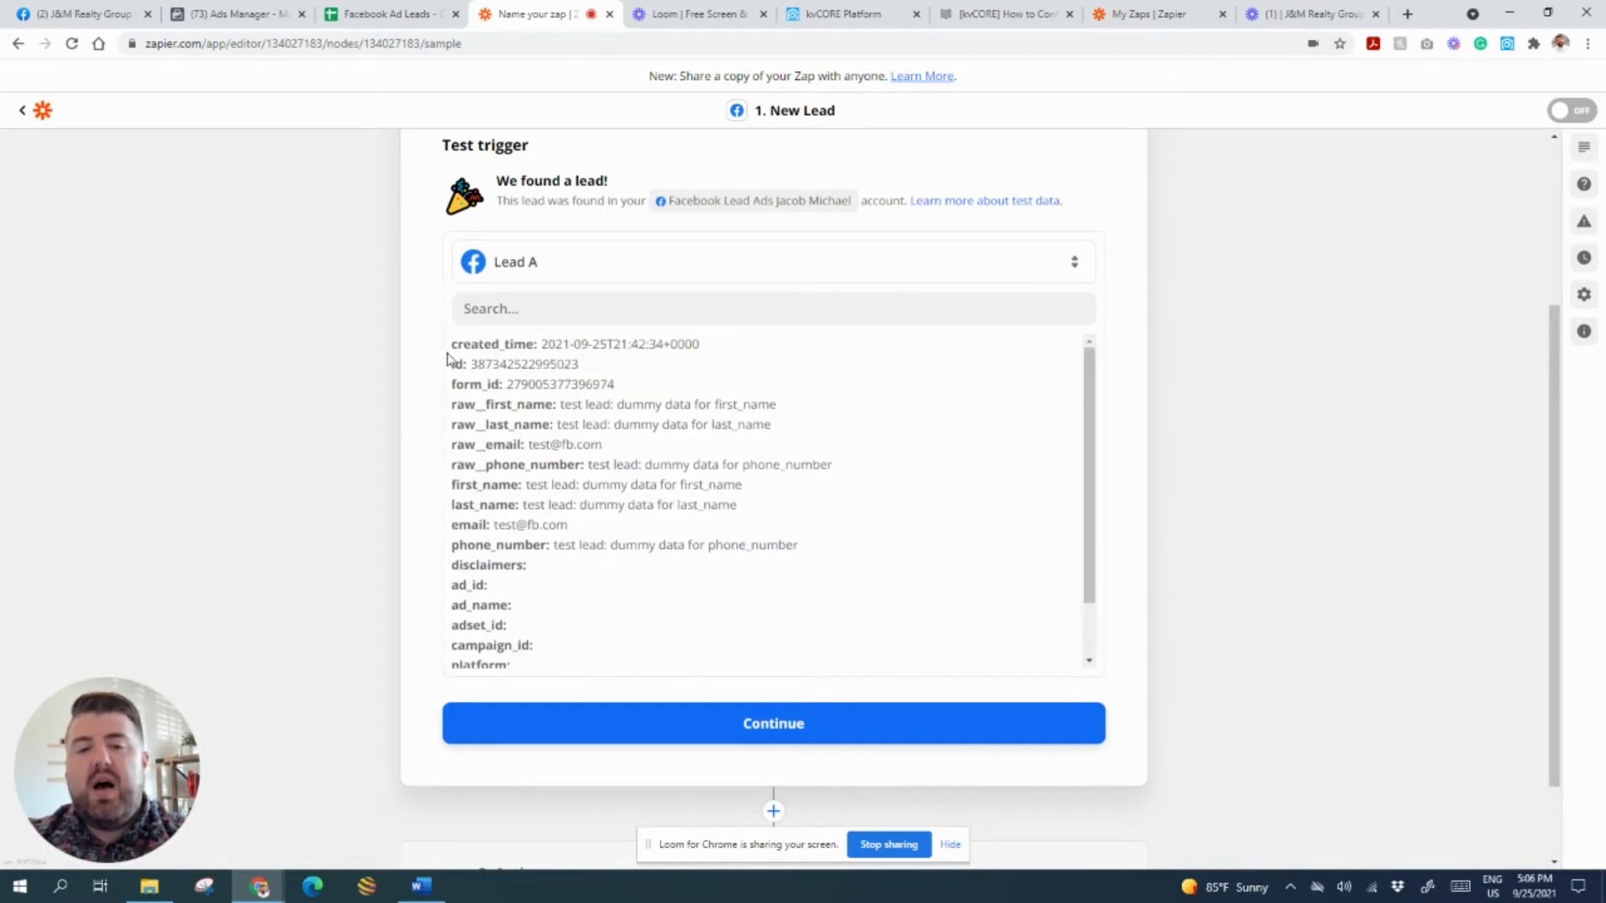
{"action": "left_click", "coordinate": [678, 732]}
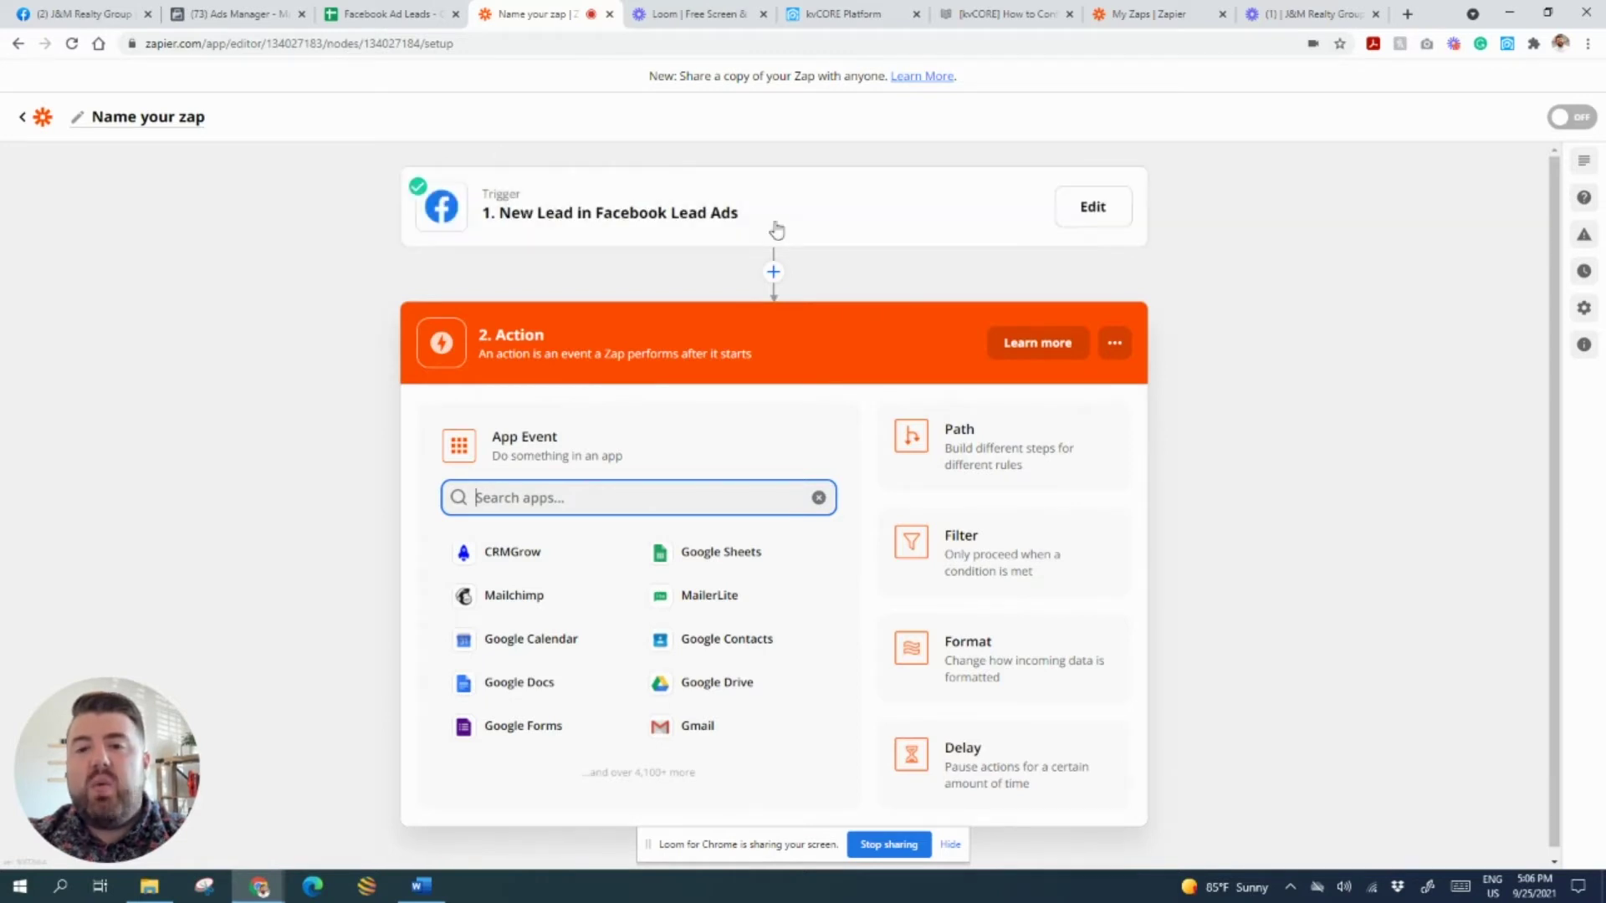
Set the action to Google Sheets with the Create Spreadsheet Row event.
{"action": "left_click", "coordinate": [720, 552]}
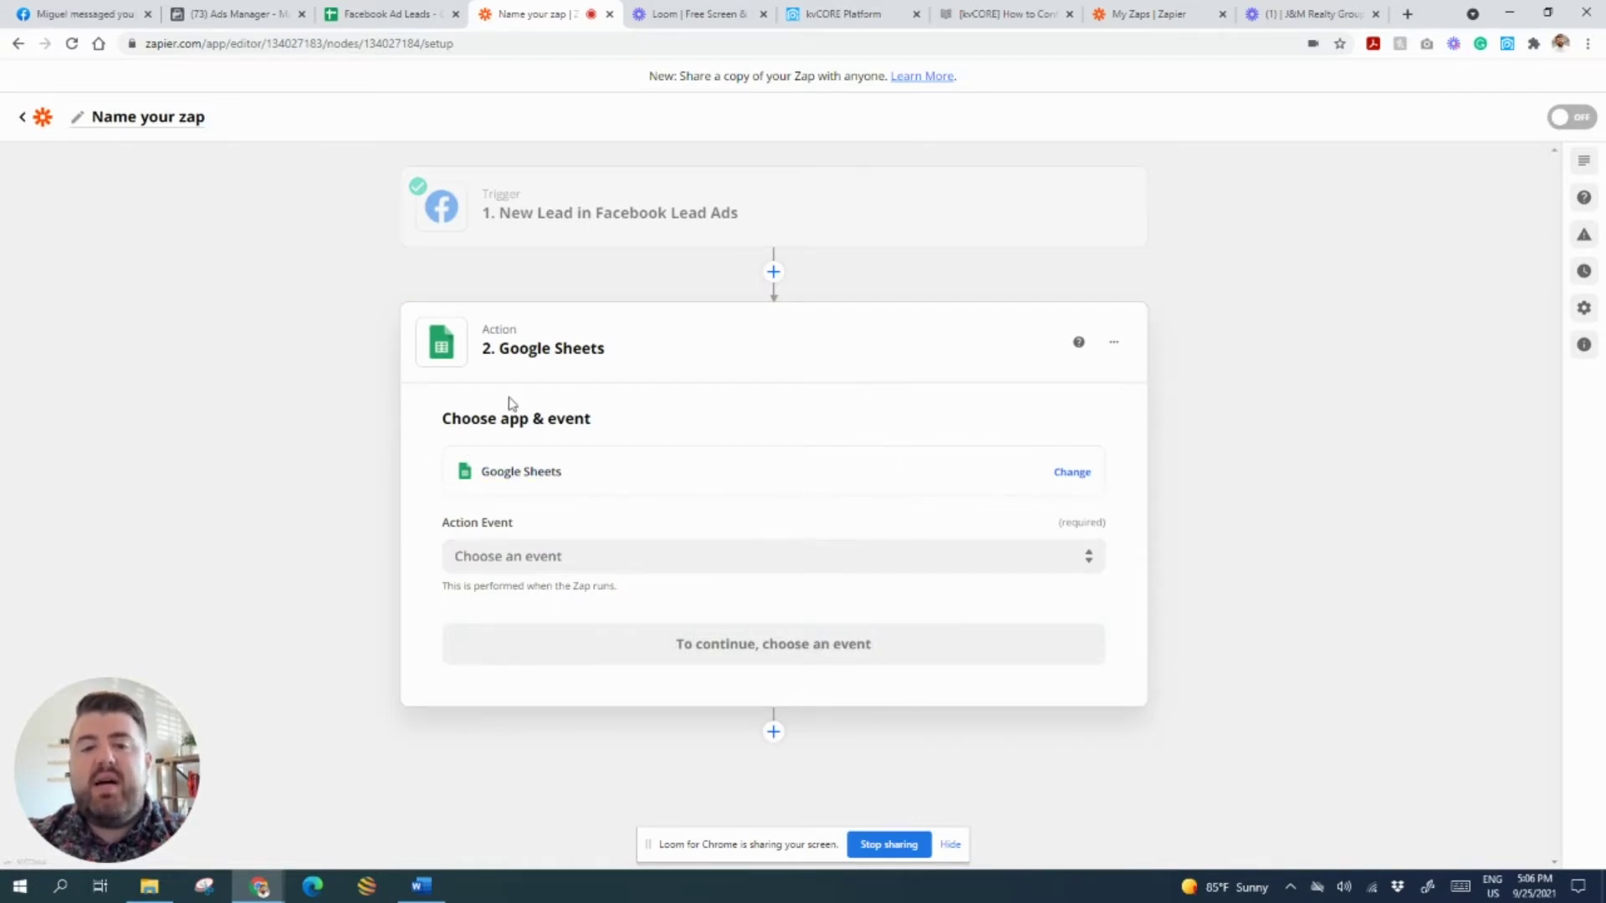
{"action": "left_click", "coordinate": [527, 556]}
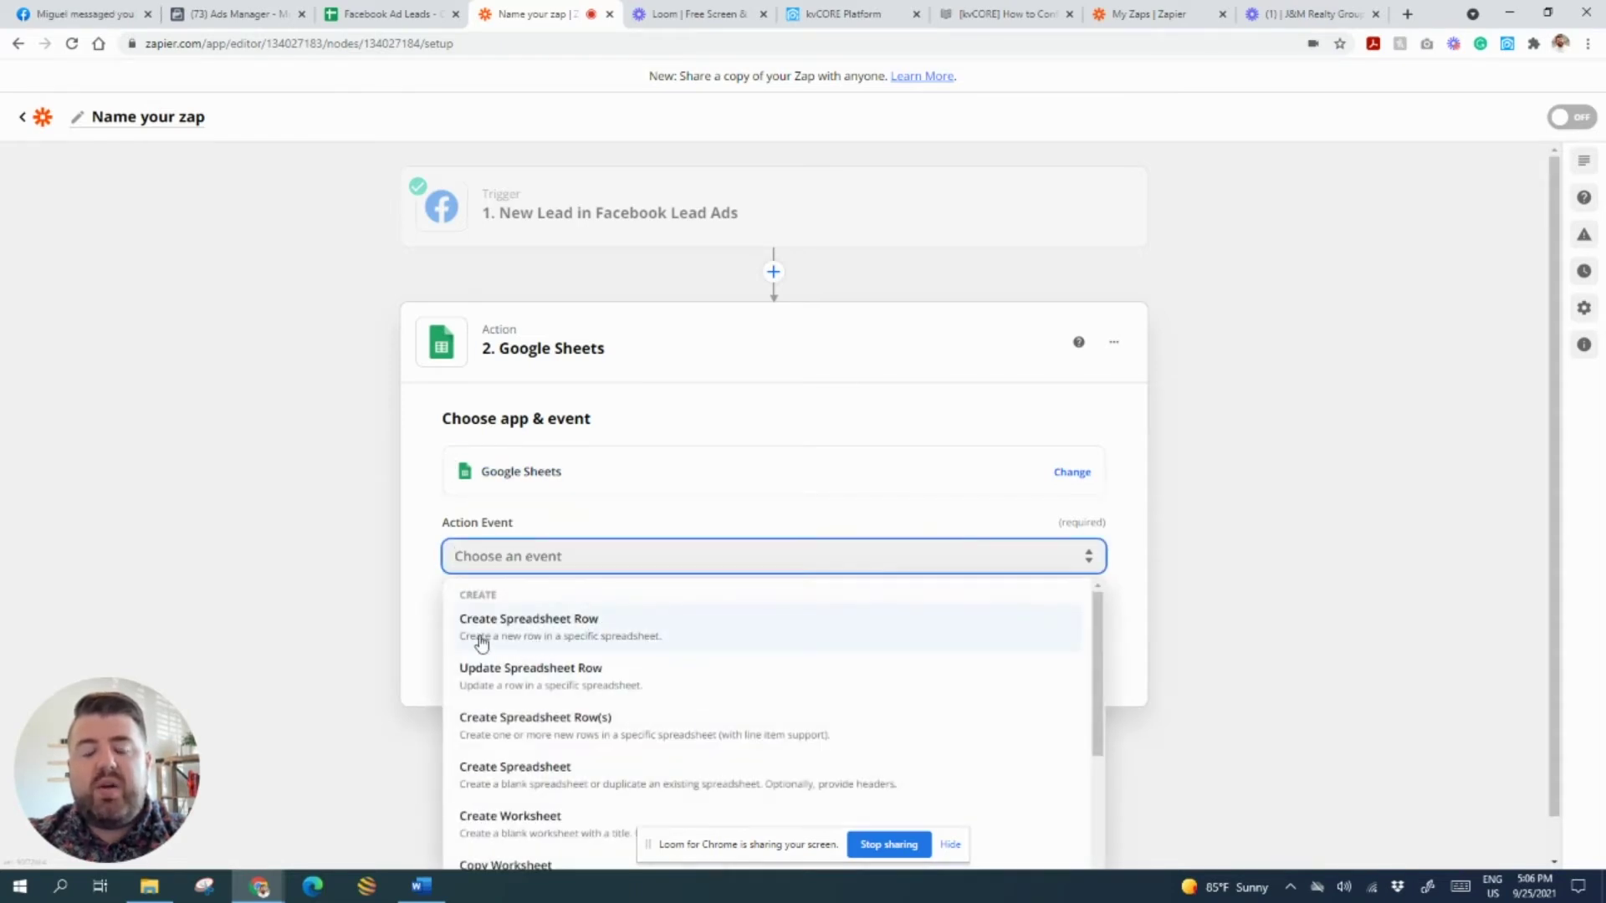
{"action": "left_click", "coordinate": [613, 634]}
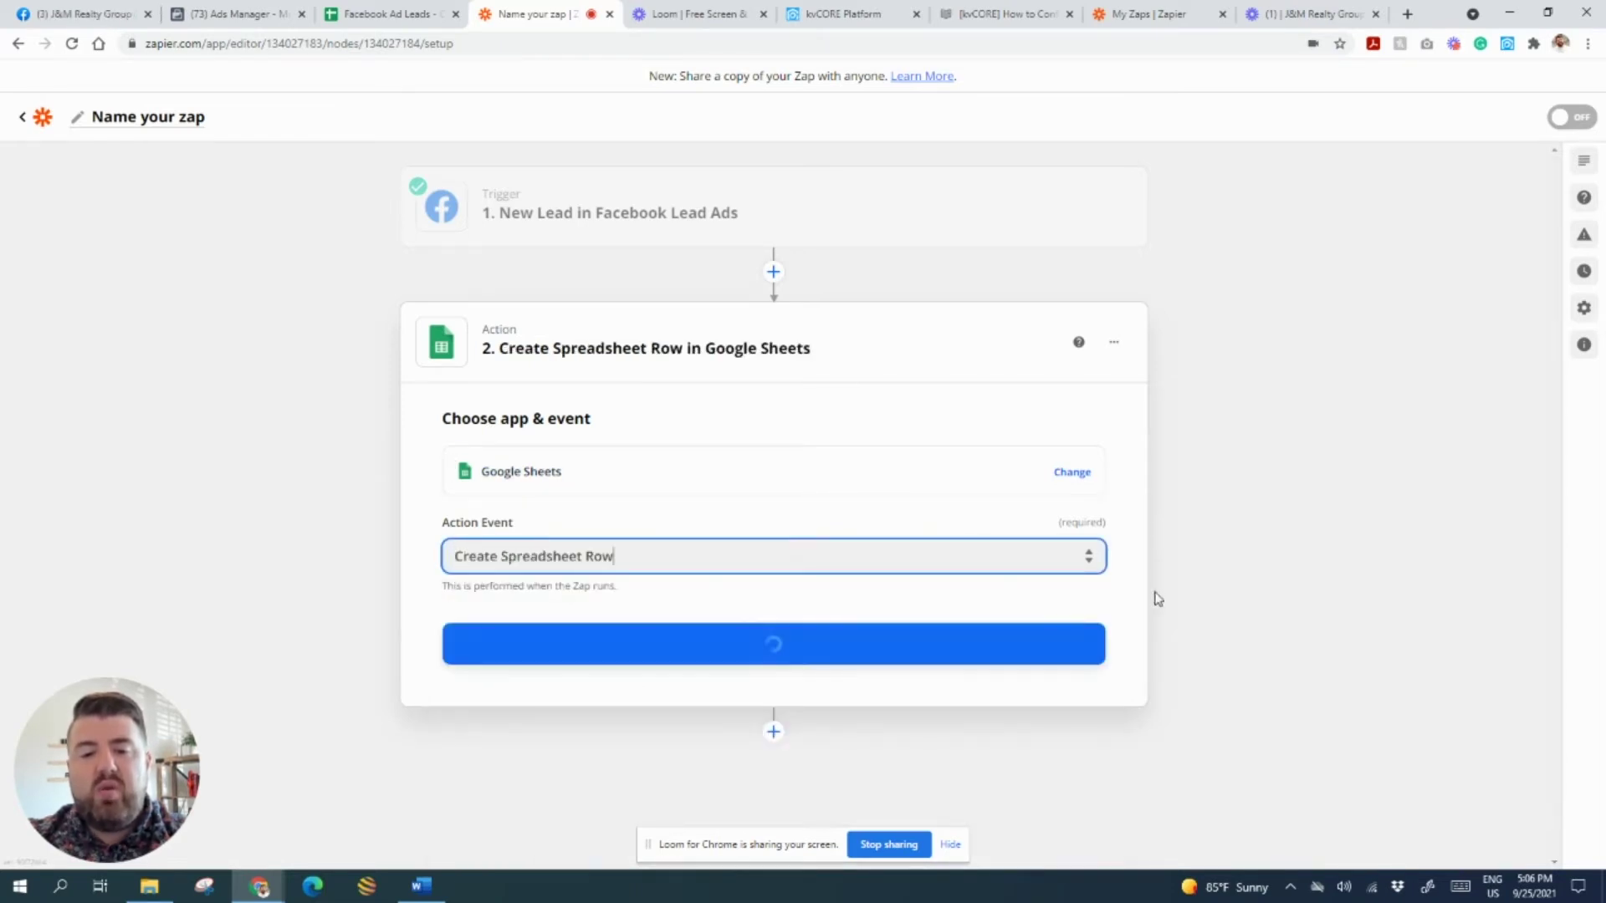
{"action": "left_click", "coordinate": [836, 661]}
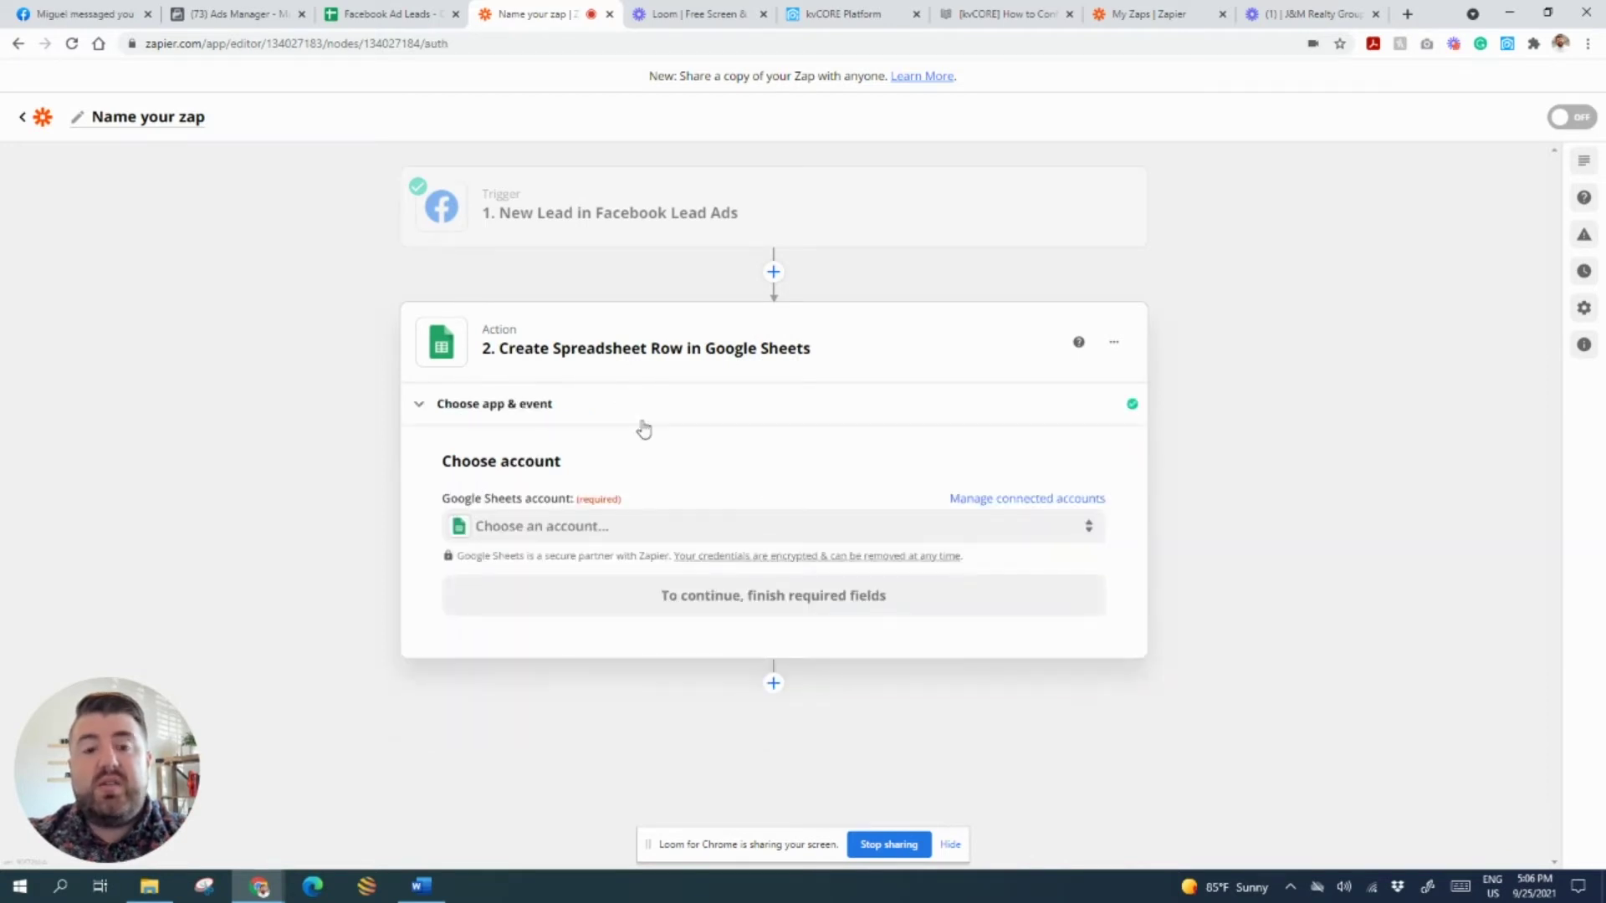
Connect the second Google Sheets account to the action.
{"action": "left_click", "coordinate": [510, 536]}
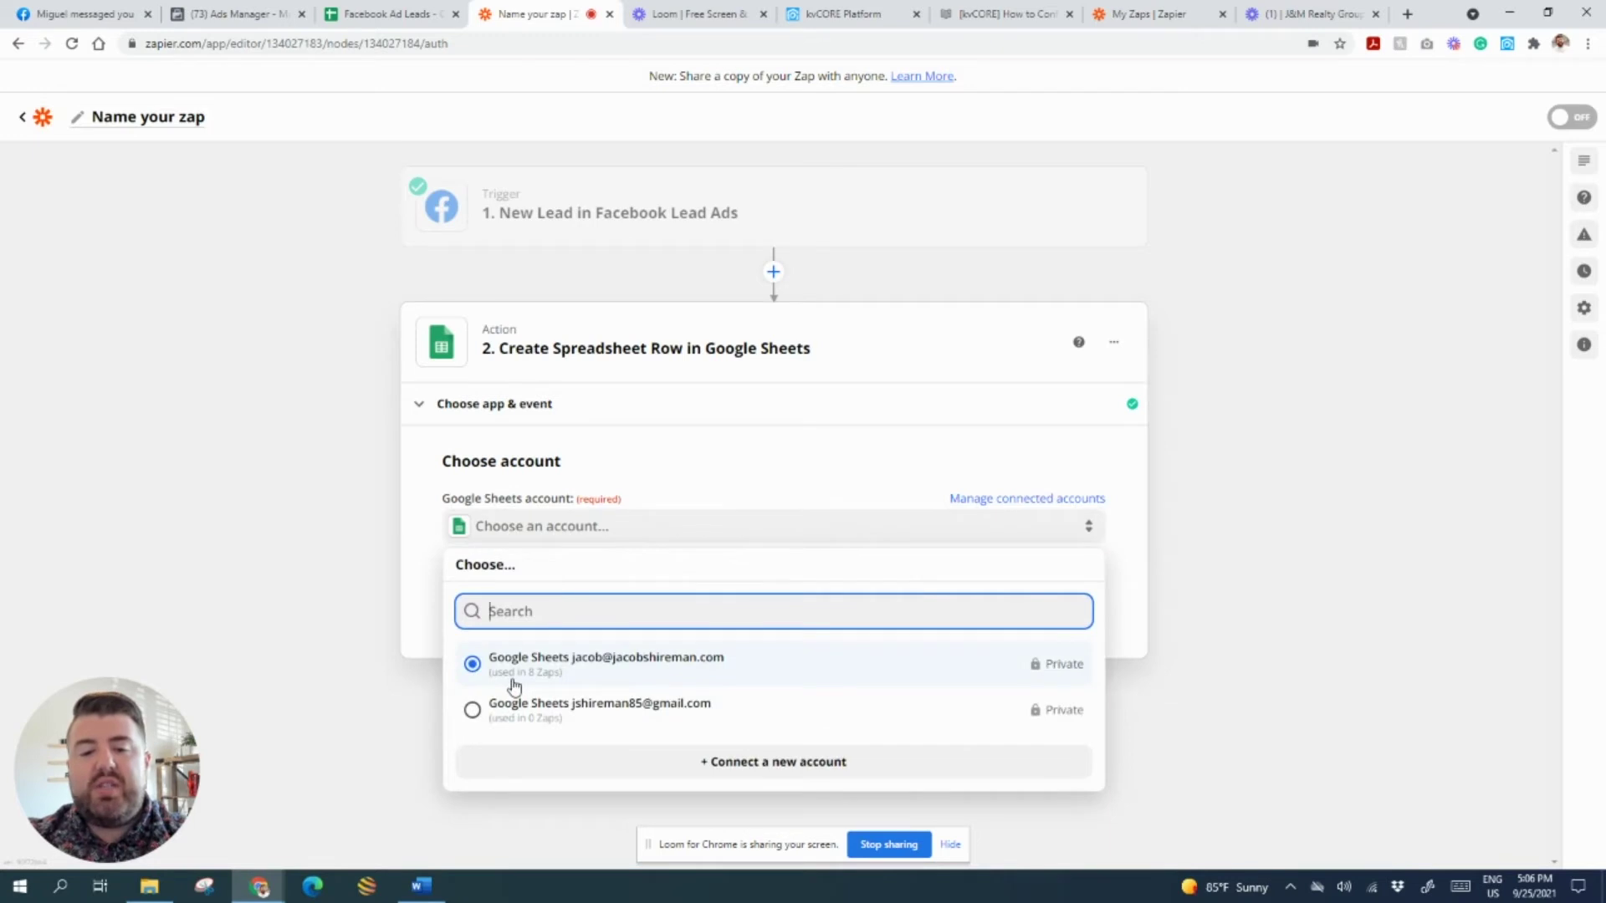
{"action": "left_click", "coordinate": [512, 712]}
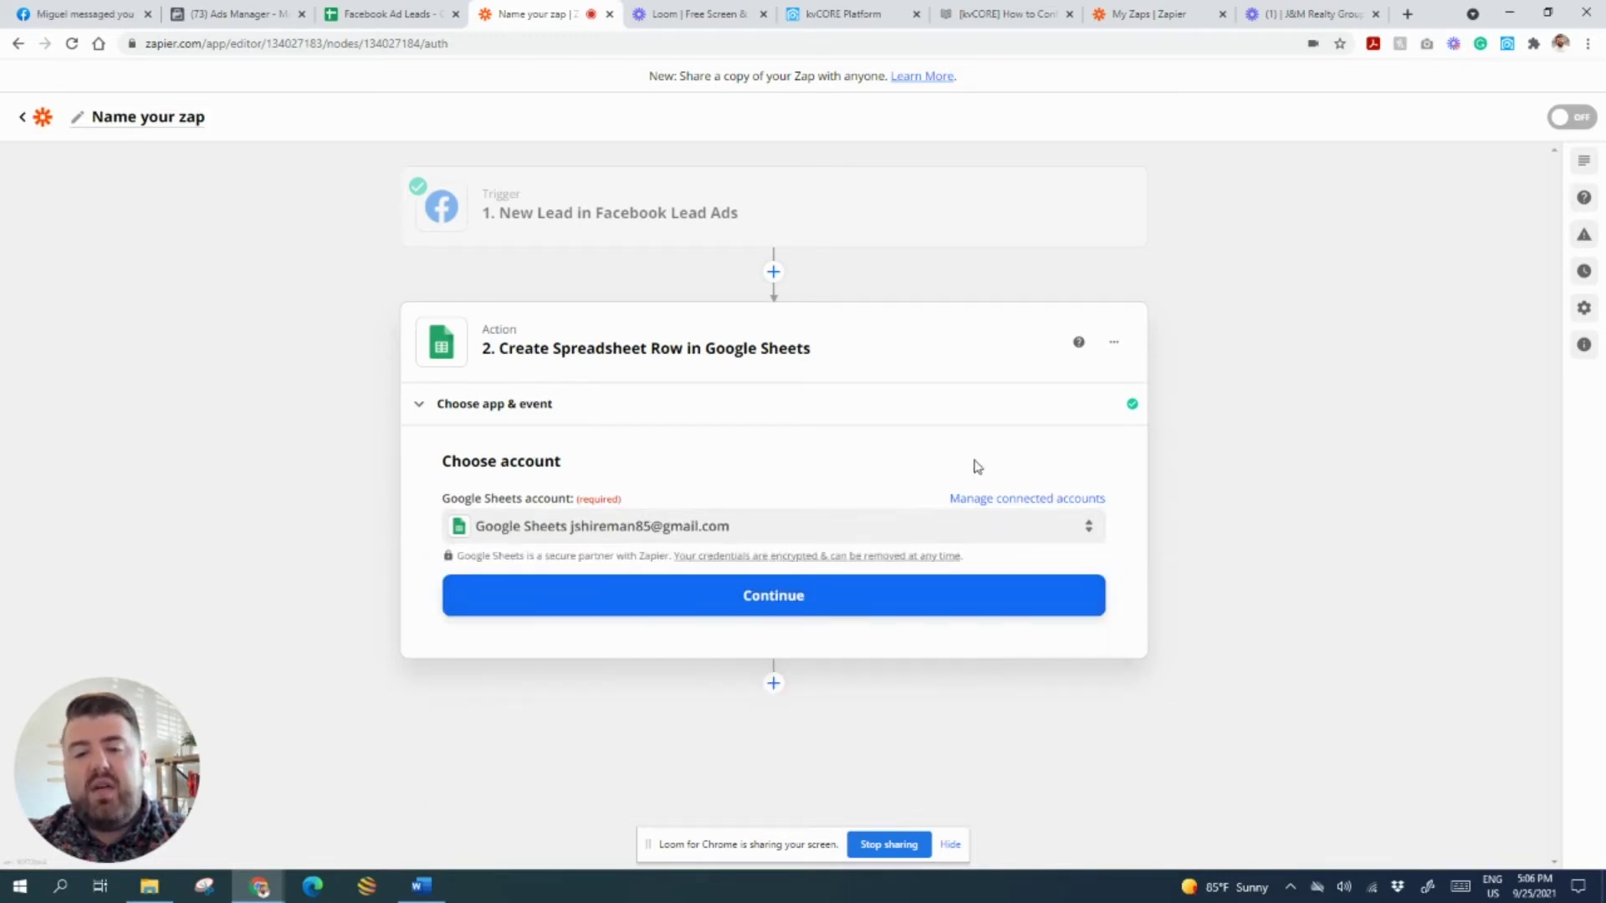
{"action": "left_click", "coordinate": [629, 612]}
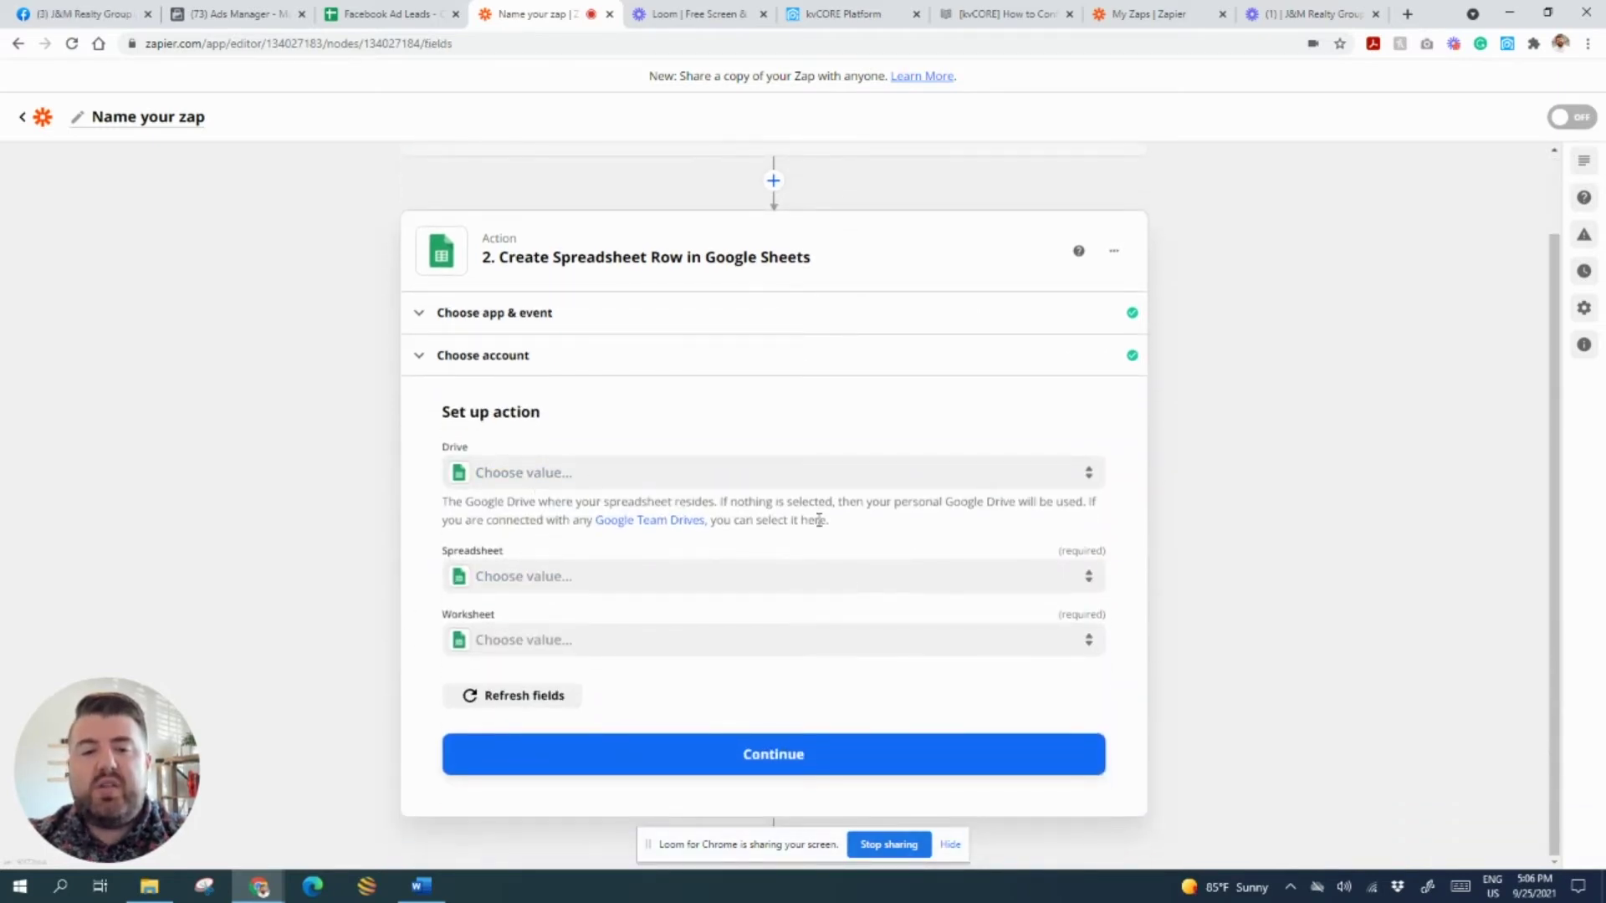
Target My Google Drive, the Facebook Ad Leads spreadsheet and its Sugar Land worksheet.
{"action": "left_click", "coordinate": [505, 483]}
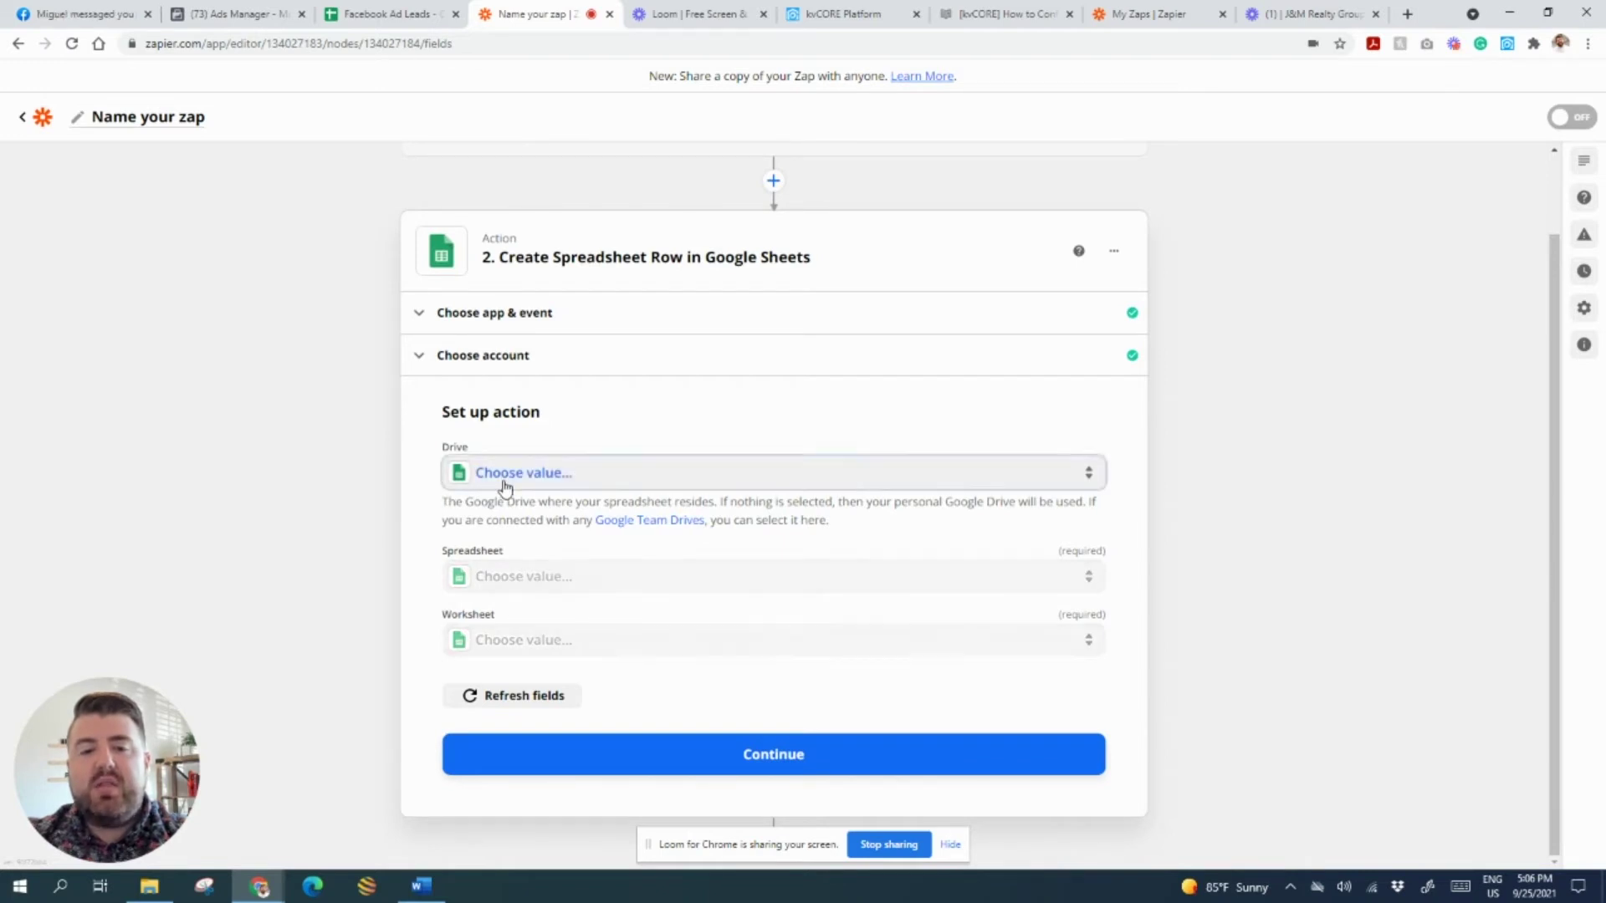
{"action": "left_click", "coordinate": [538, 613]}
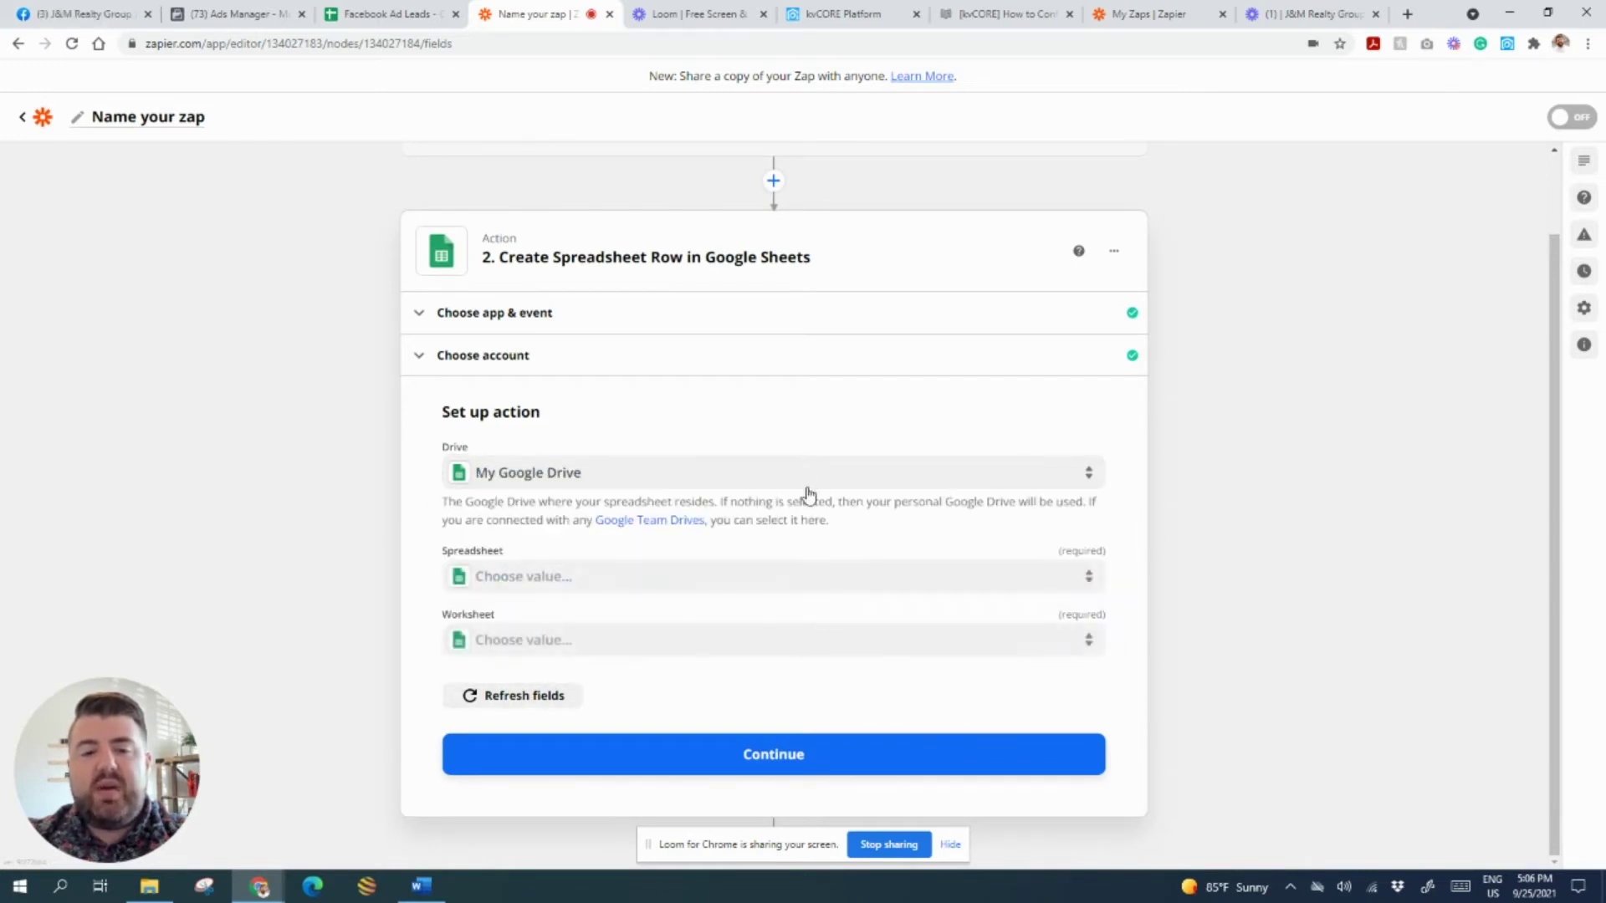
{"action": "left_click", "coordinate": [577, 577]}
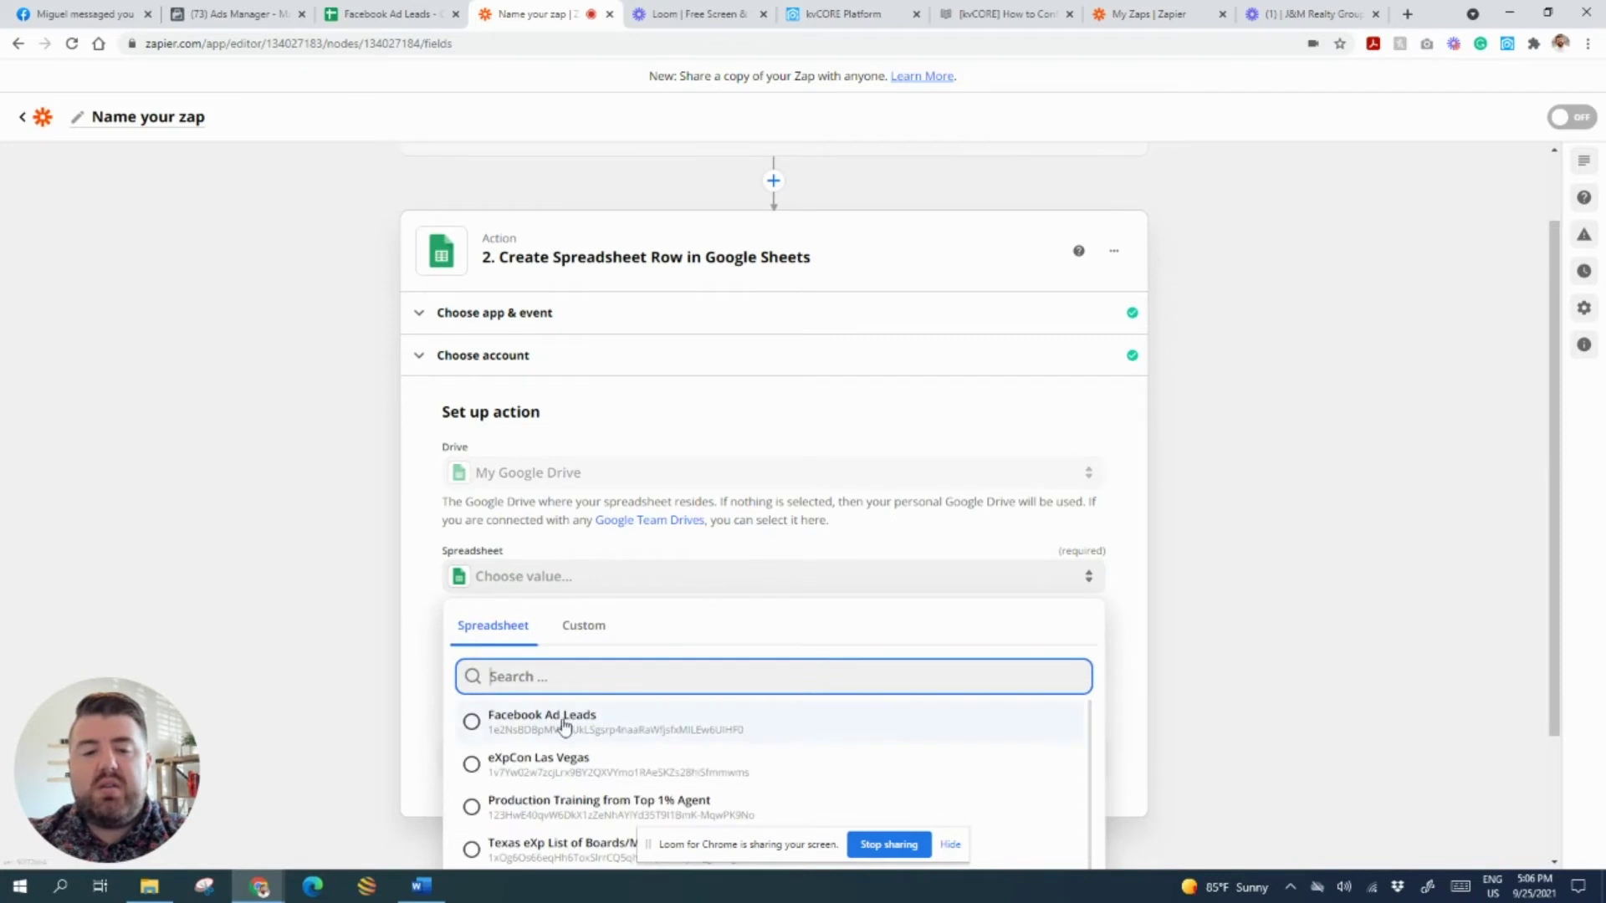
{"action": "left_click", "coordinate": [563, 726]}
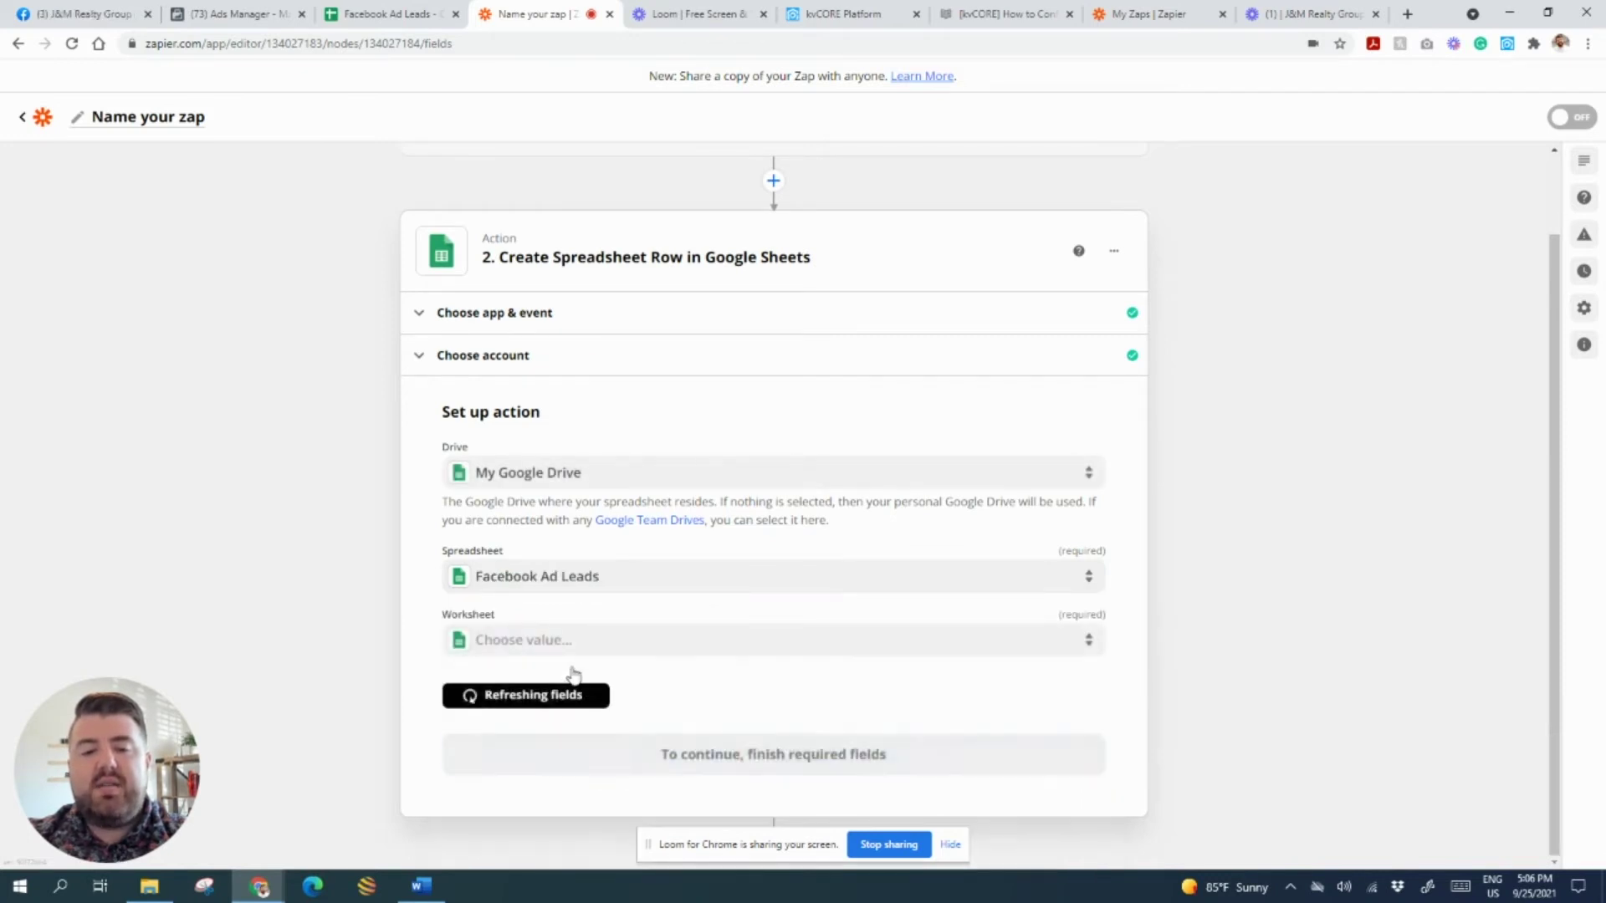
{"action": "left_click", "coordinate": [545, 642]}
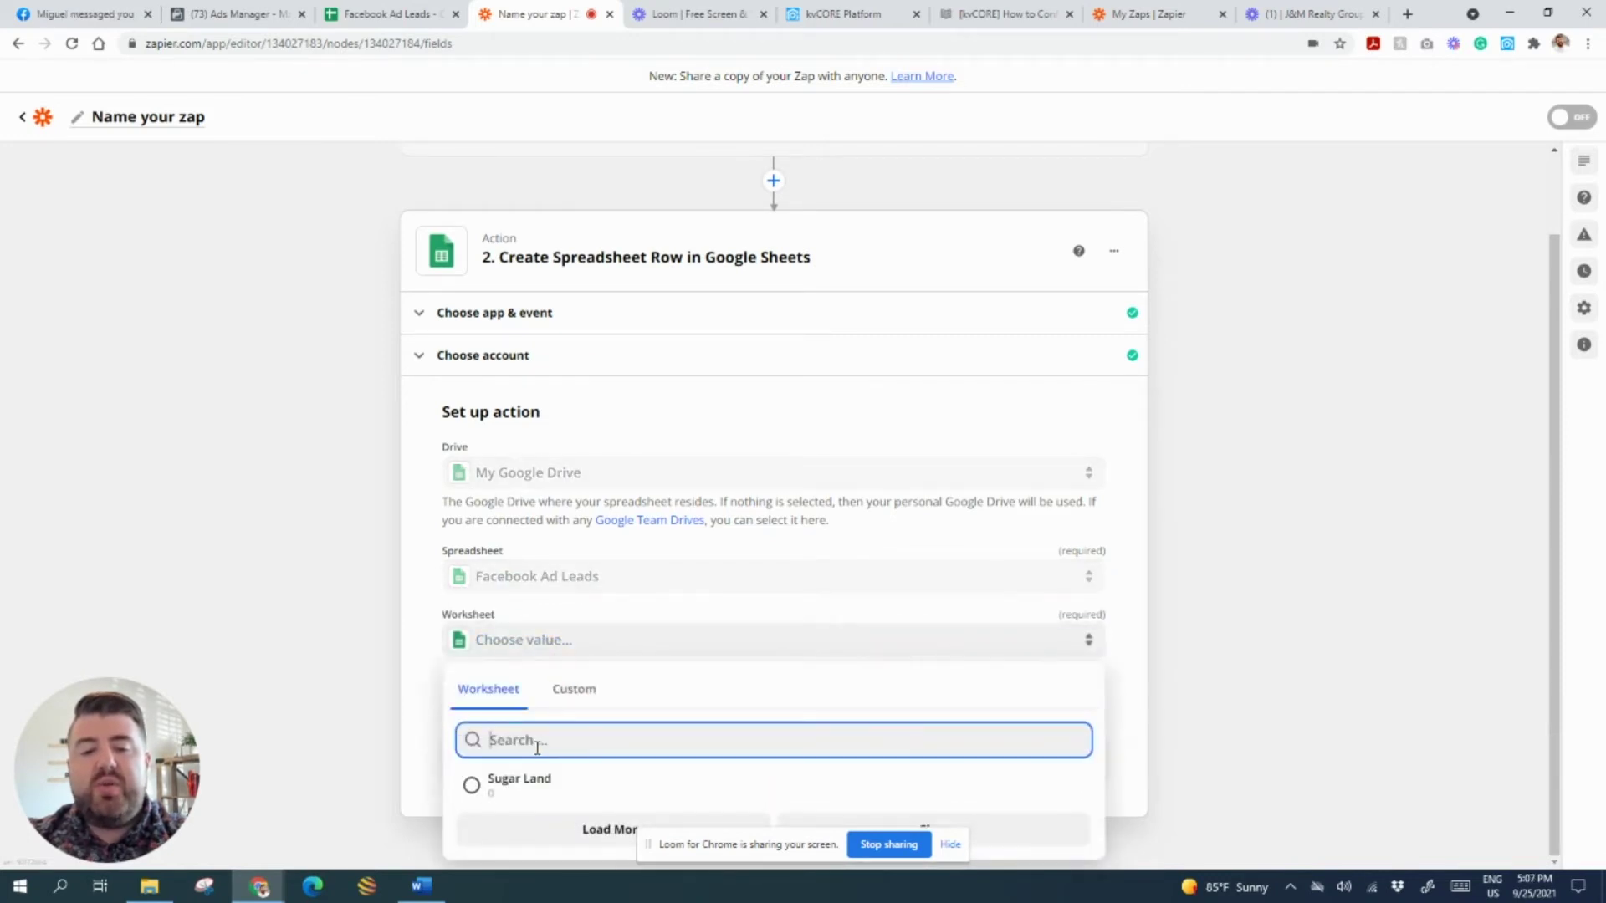
{"action": "left_click", "coordinate": [515, 778]}
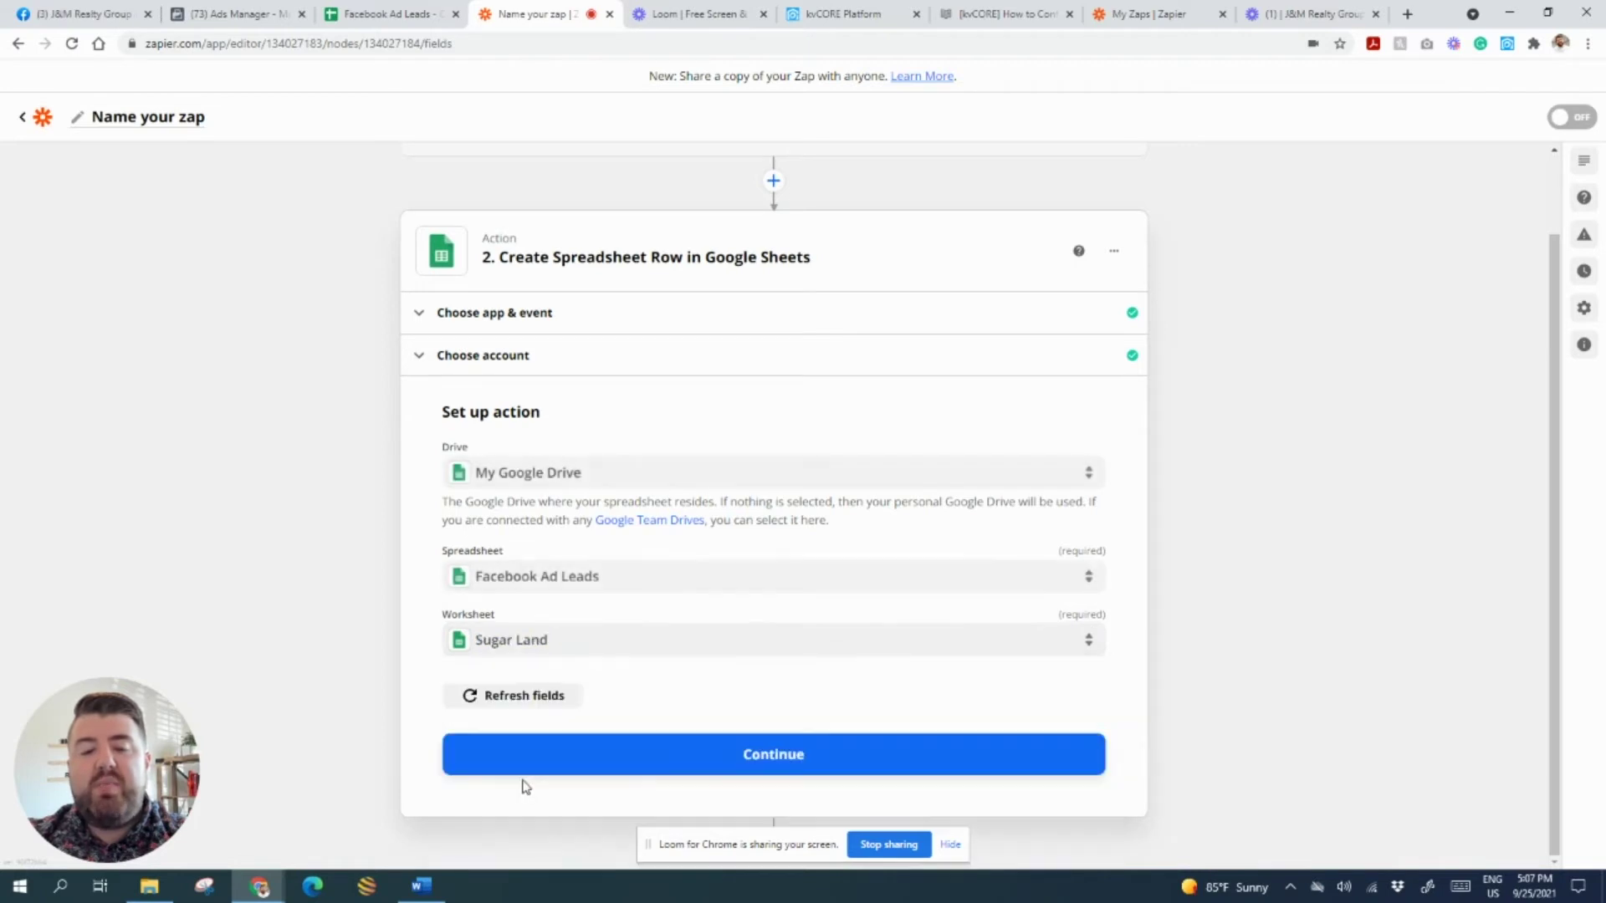
{"action": "left_click", "coordinate": [761, 753]}
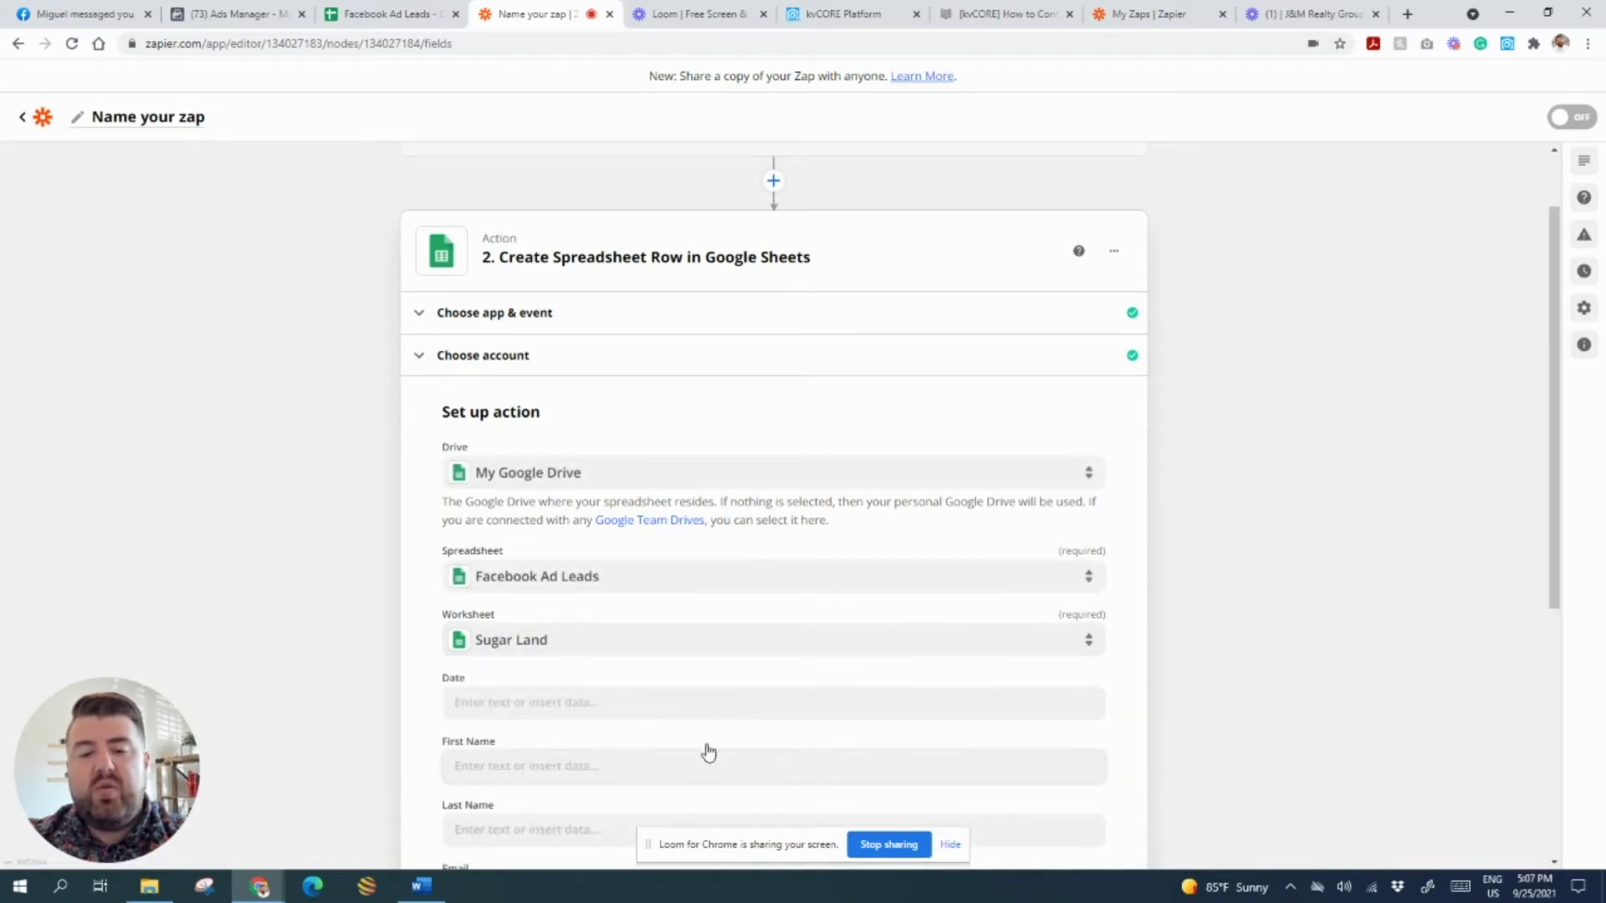
Map Date to Created Time, Email to Email, and Phone to Phone Number.
{"action": "scroll", "coordinate": [921, 545], "scroll_direction": "down", "scroll_amount": 4}
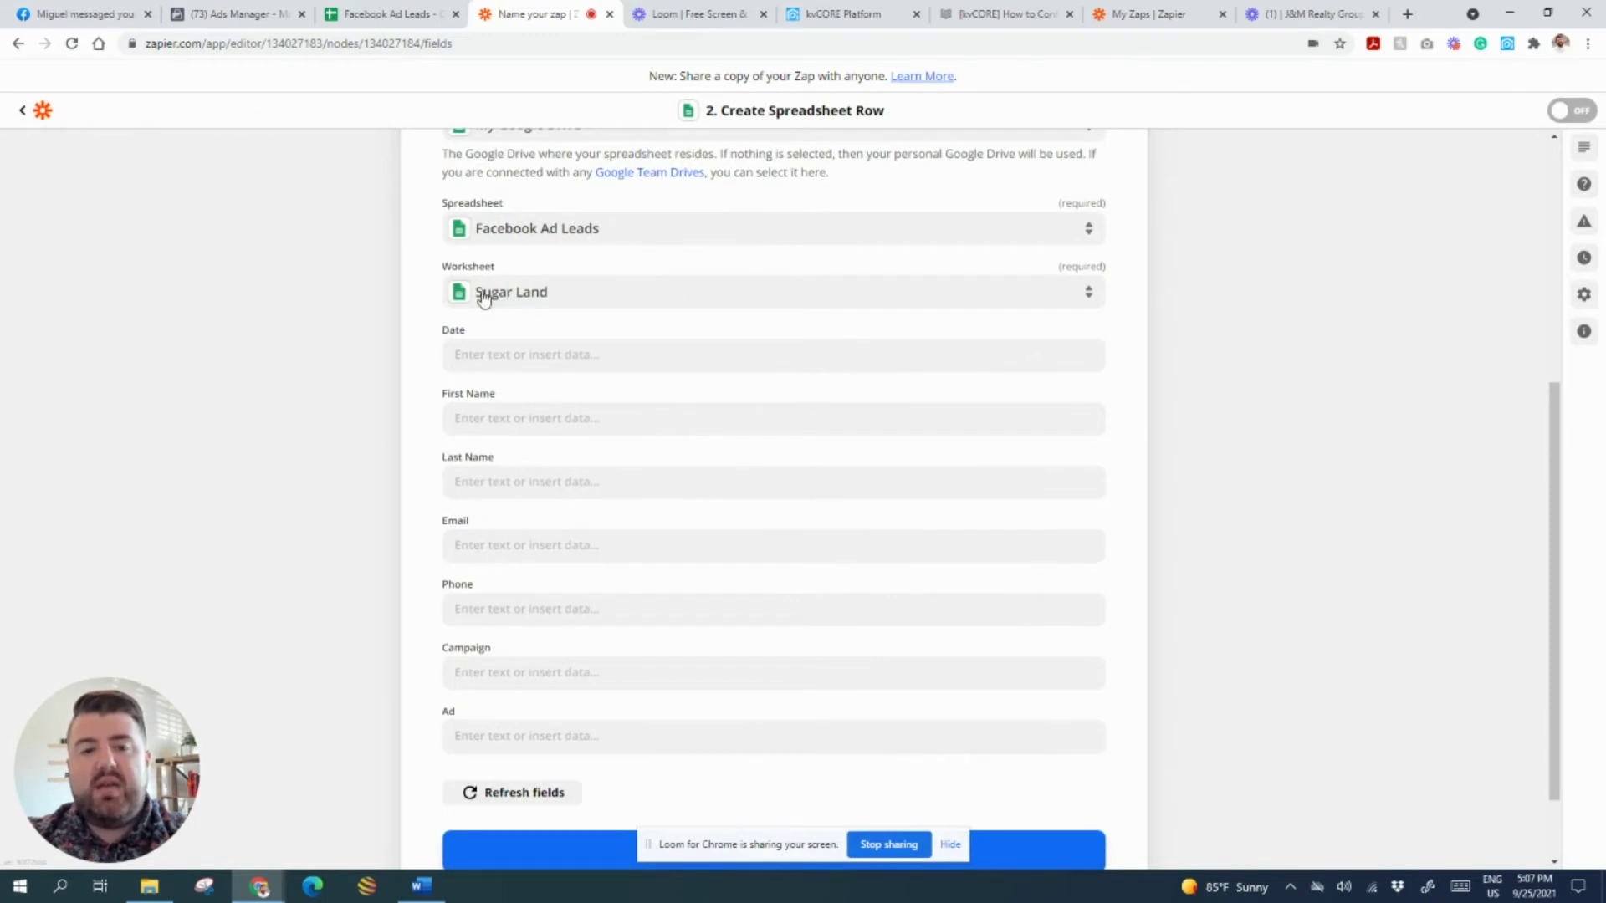
{"action": "left_click", "coordinate": [528, 353]}
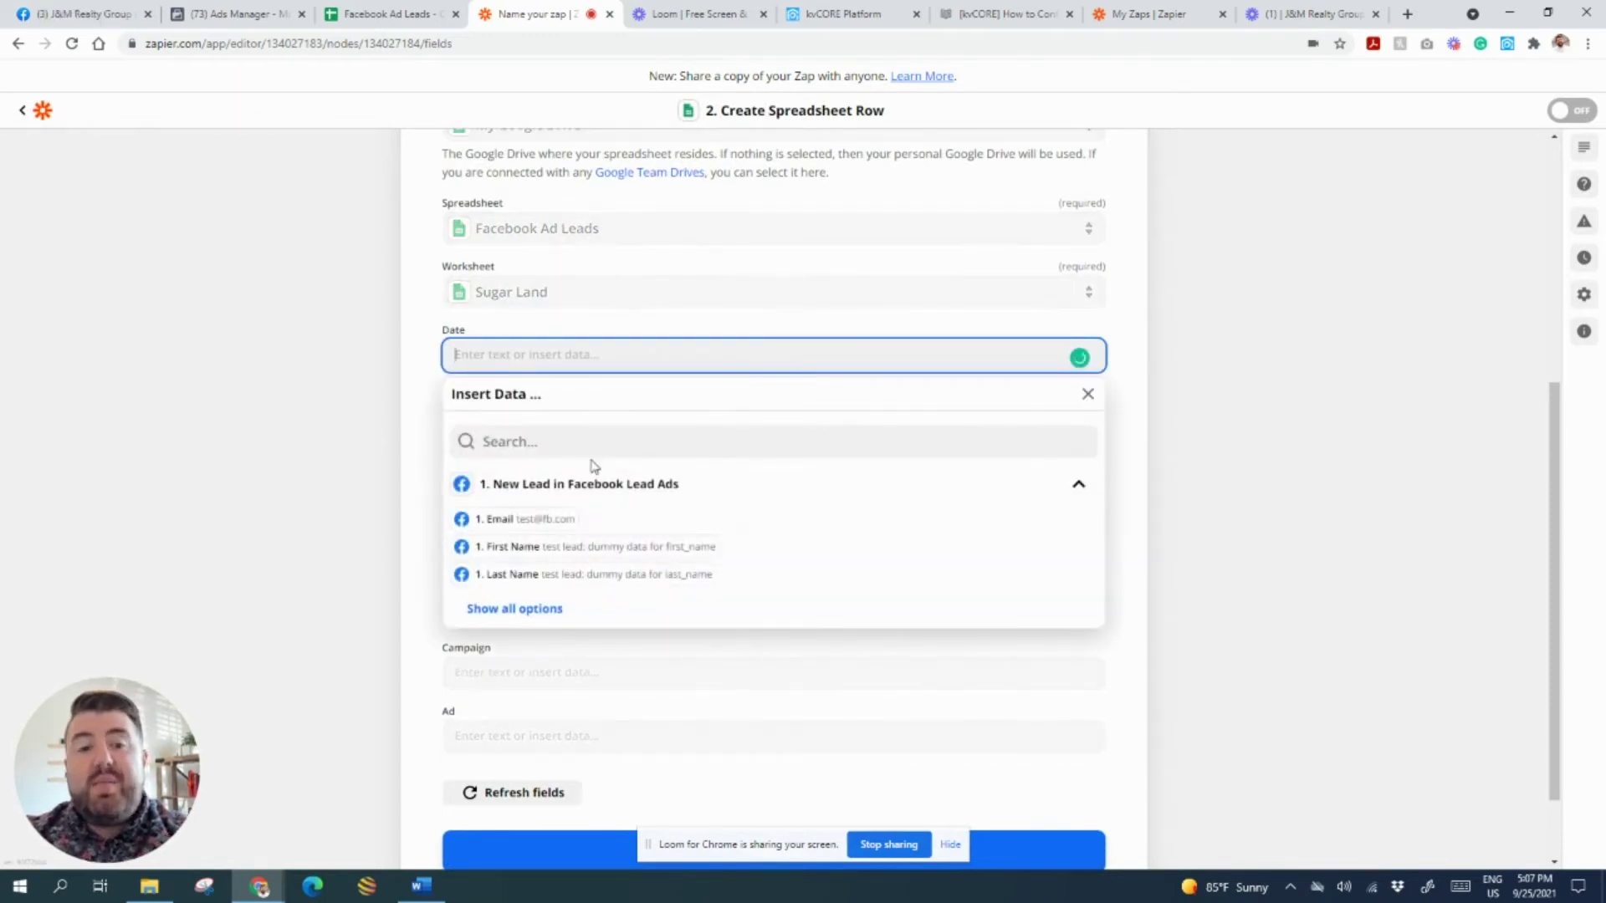
{"action": "left_click", "coordinate": [536, 610]}
{"action": "left_click", "coordinate": [588, 659]}
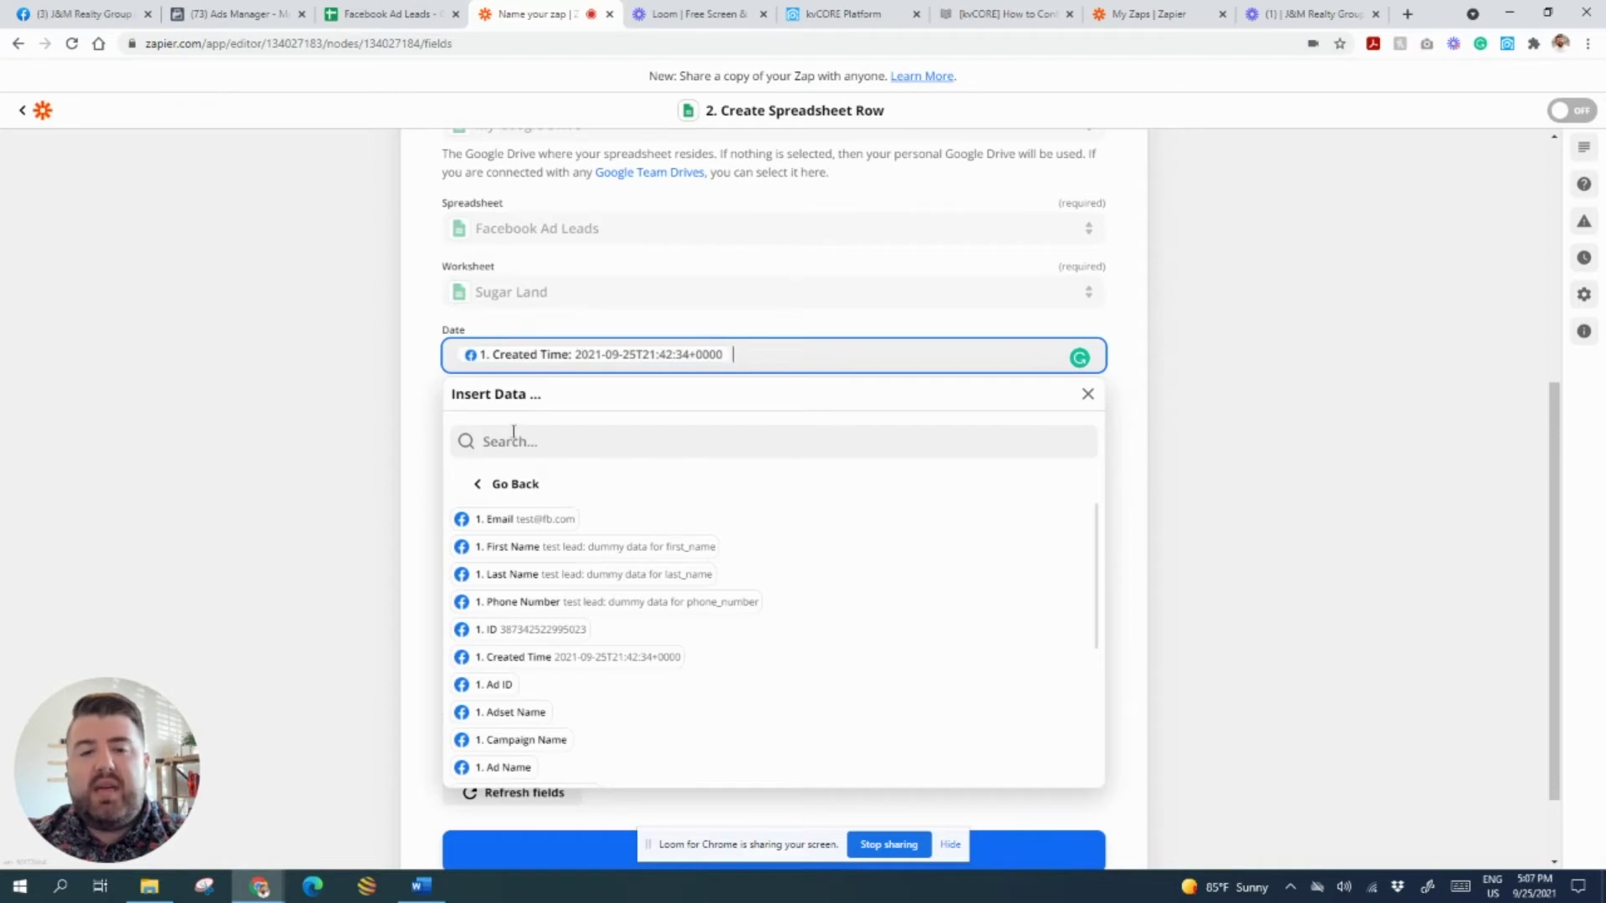
{"action": "left_click", "coordinate": [423, 403]}
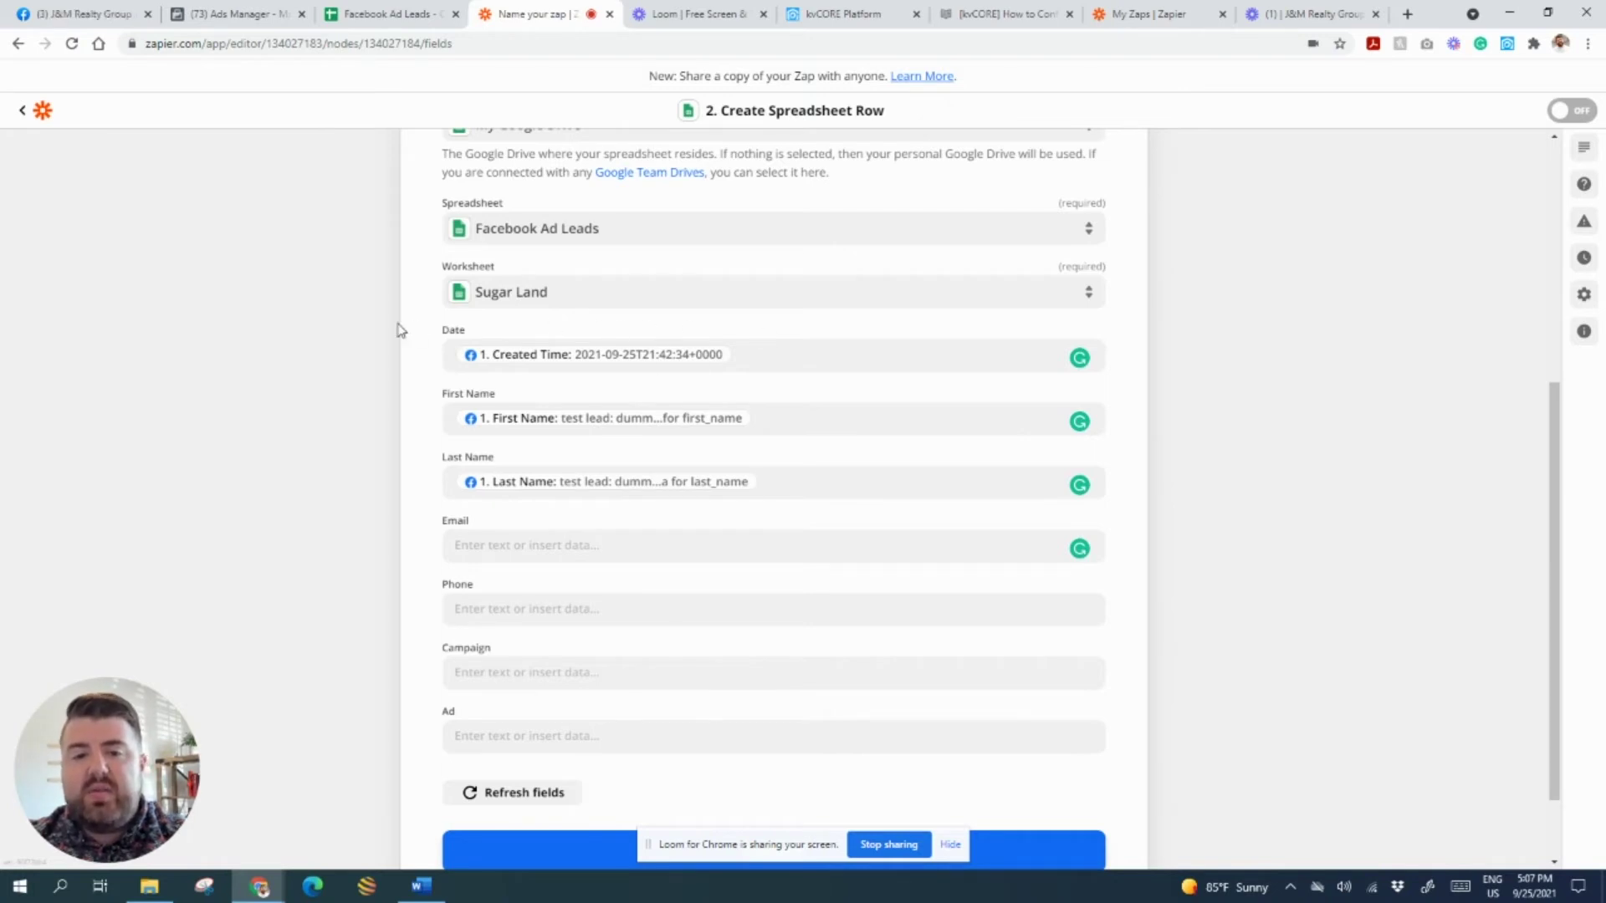
{"action": "left_click", "coordinate": [487, 542]}
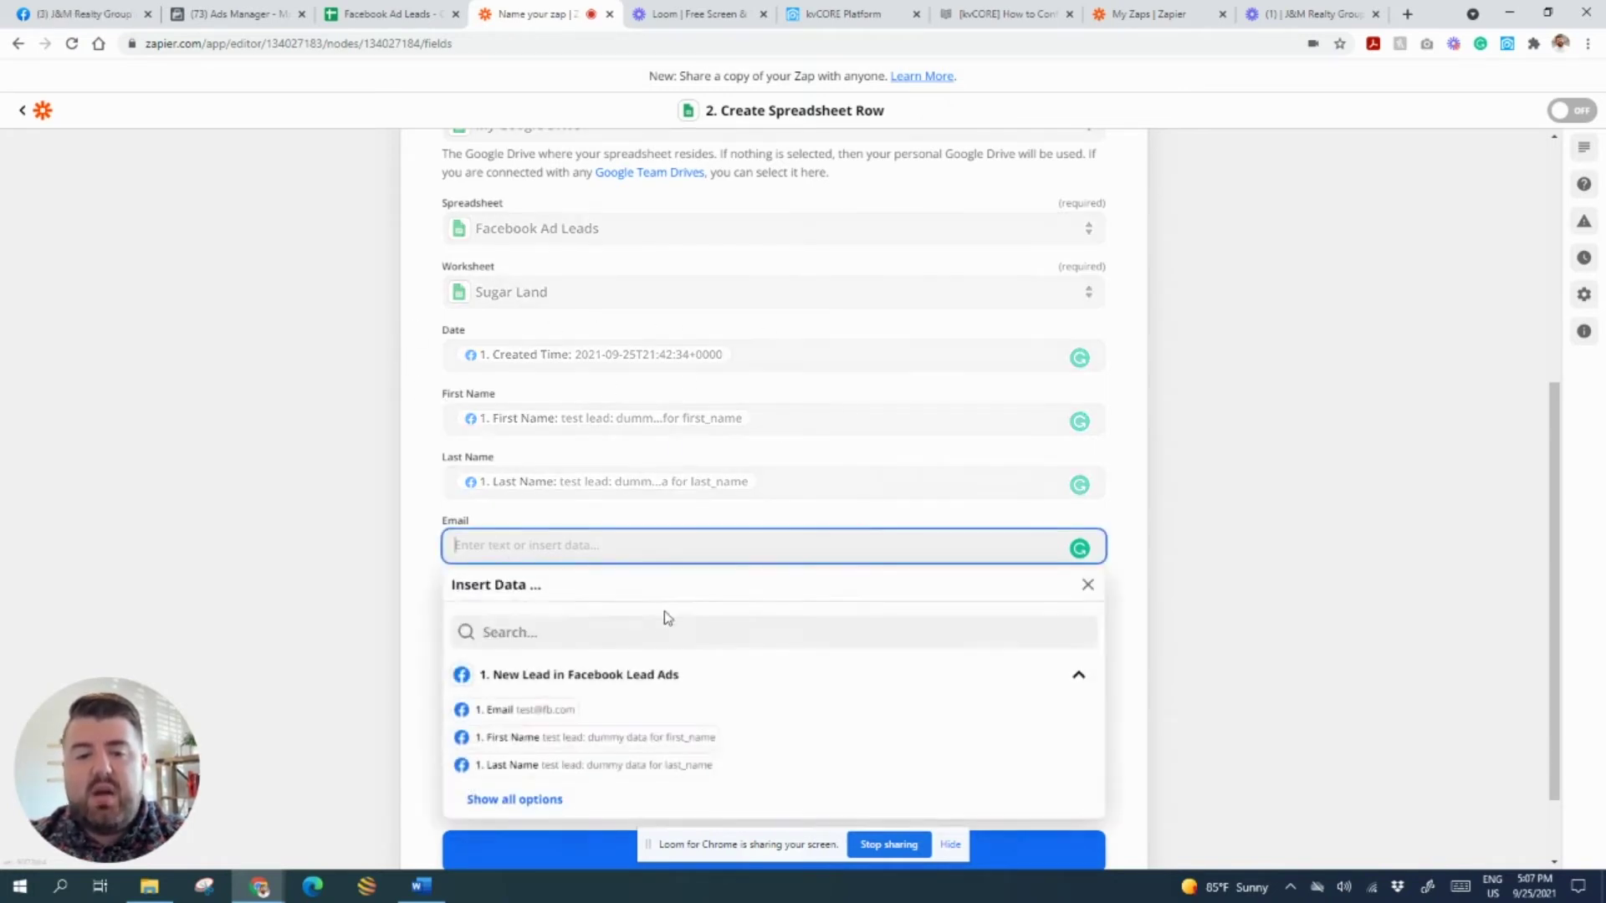
{"action": "left_click", "coordinate": [554, 709]}
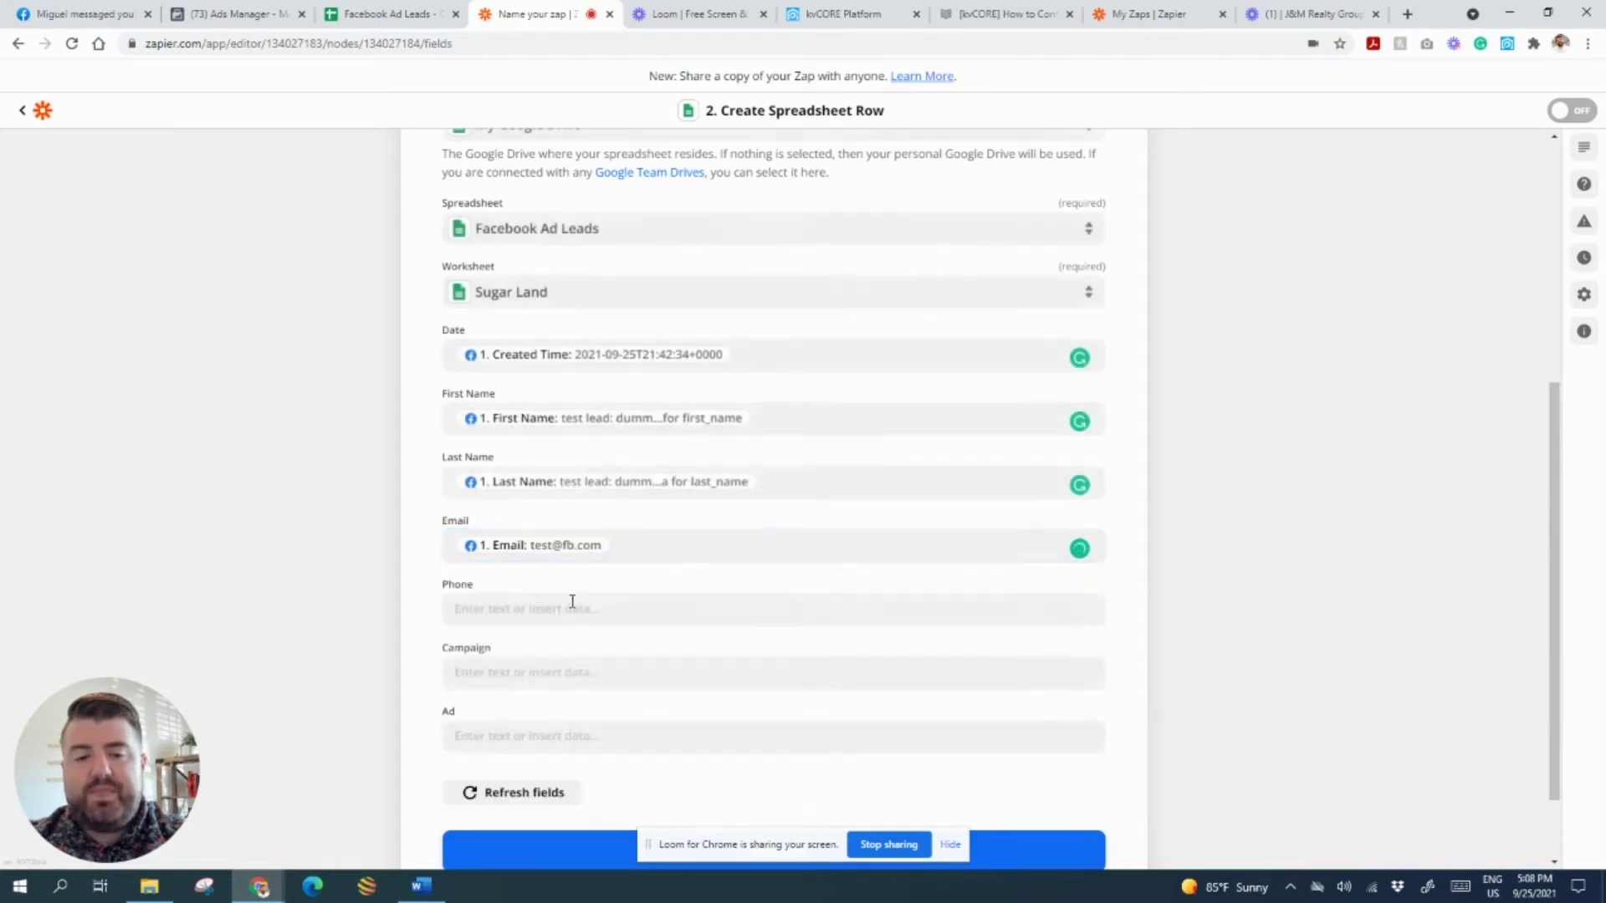
{"action": "scroll", "coordinate": [574, 602], "scroll_direction": "down", "scroll_amount": 1}
{"action": "left_click", "coordinate": [566, 521]}
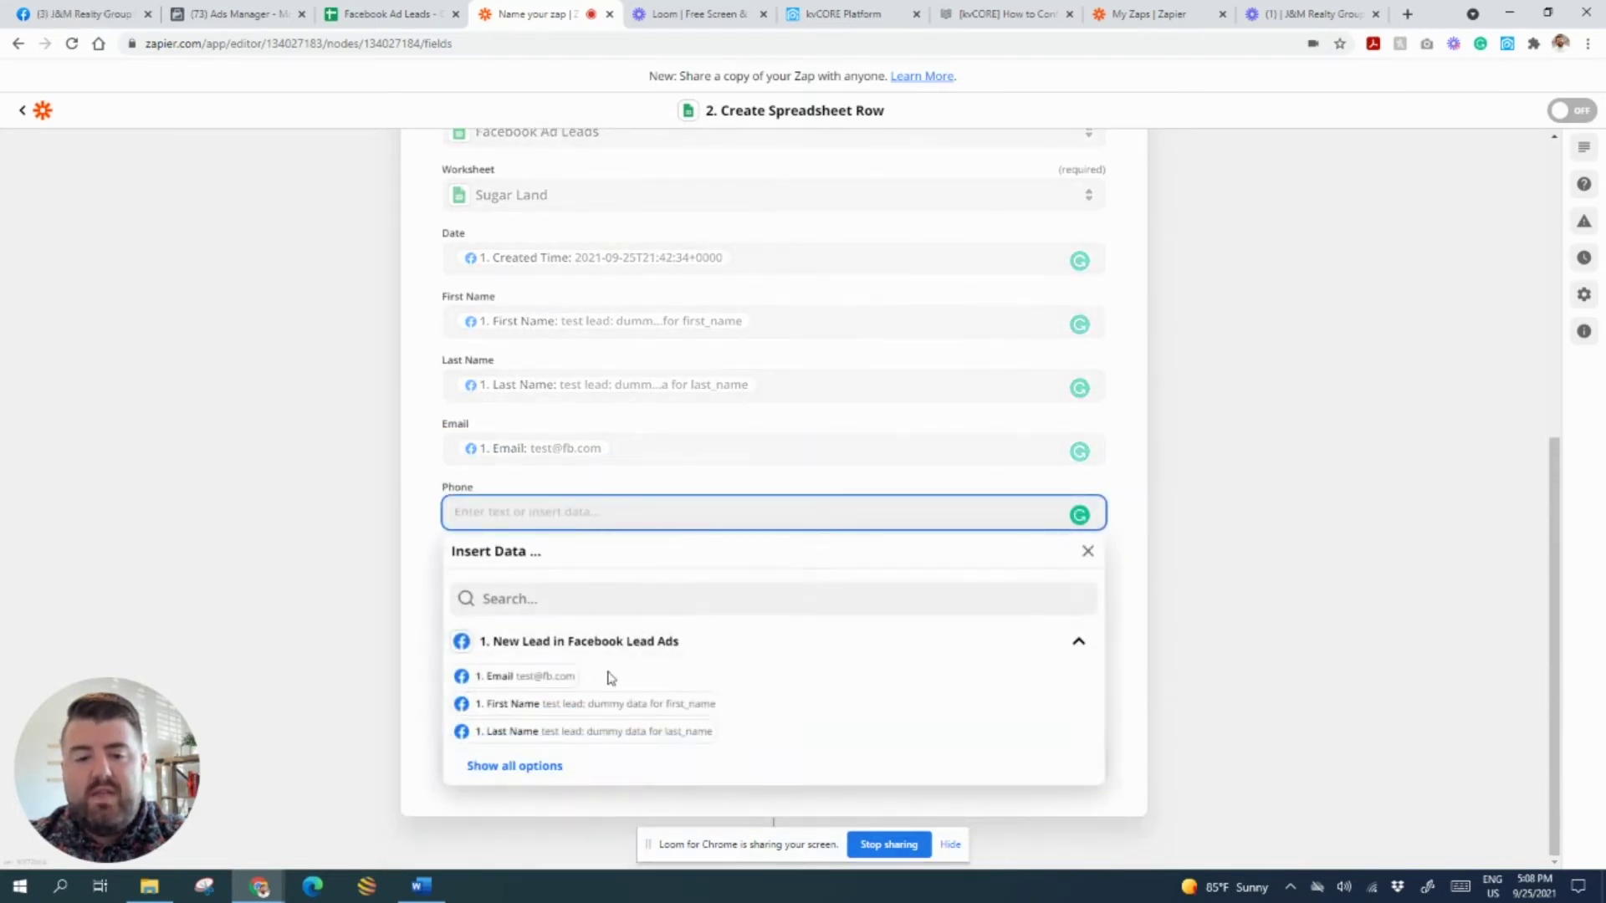
{"action": "left_click", "coordinate": [550, 763]}
{"action": "scroll", "coordinate": [737, 699], "scroll_direction": "down", "scroll_amount": 2}
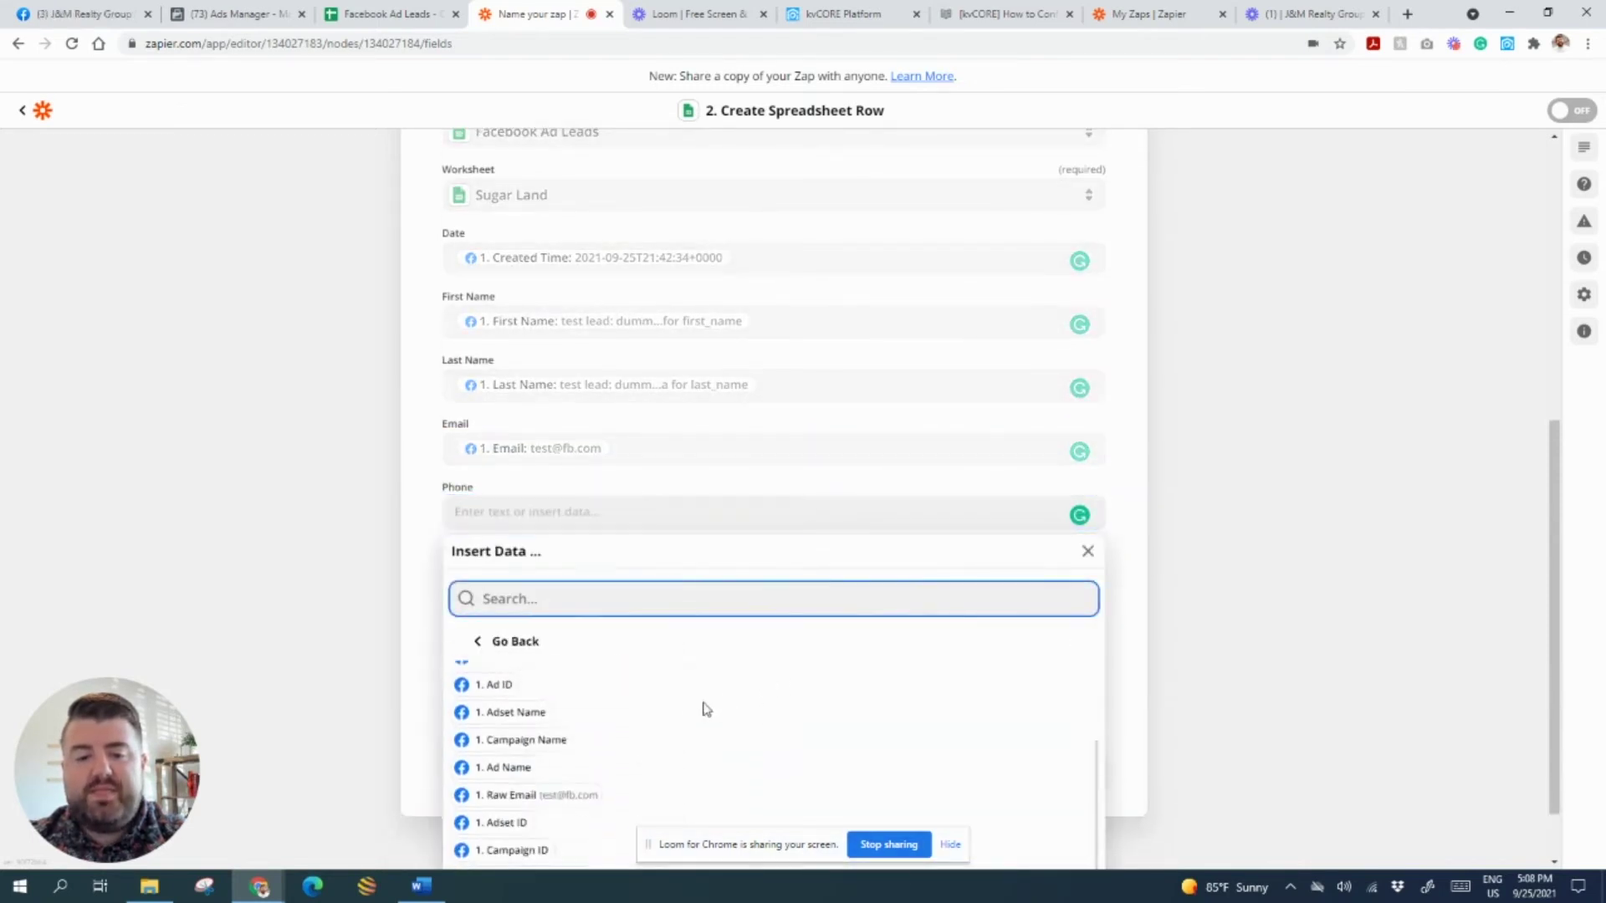
{"action": "scroll", "coordinate": [649, 688], "scroll_direction": "up", "scroll_amount": 1}
{"action": "left_click", "coordinate": [643, 676]}
{"action": "left_click", "coordinate": [425, 674]}
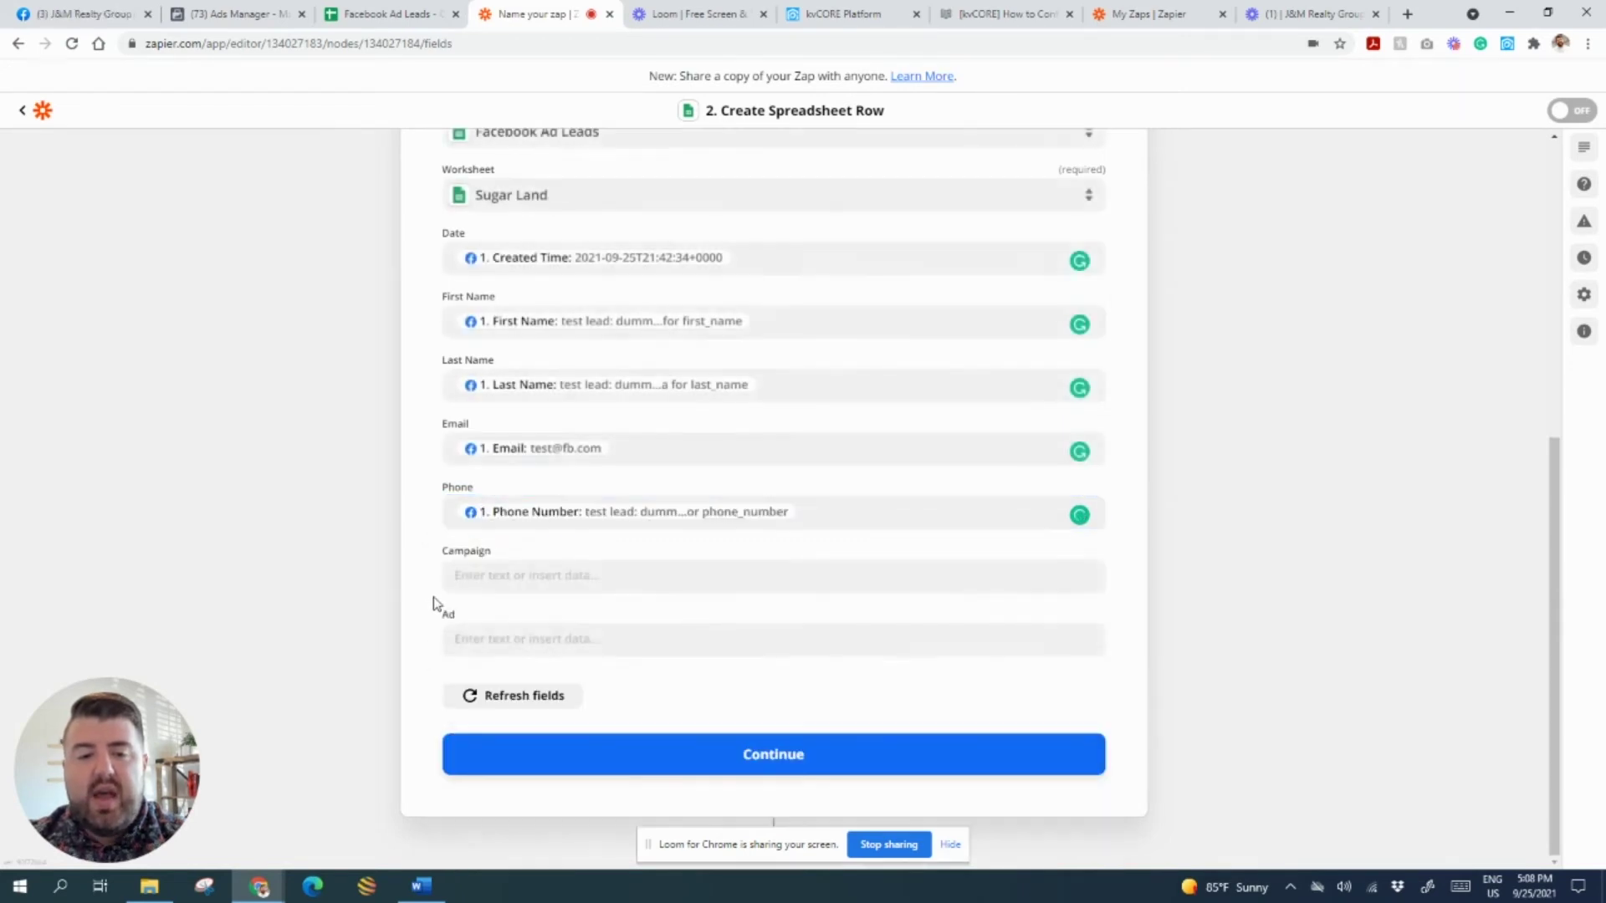
Map Campaign to Campaign Name and Ad to Ad Name.
{"action": "left_click", "coordinate": [452, 579]}
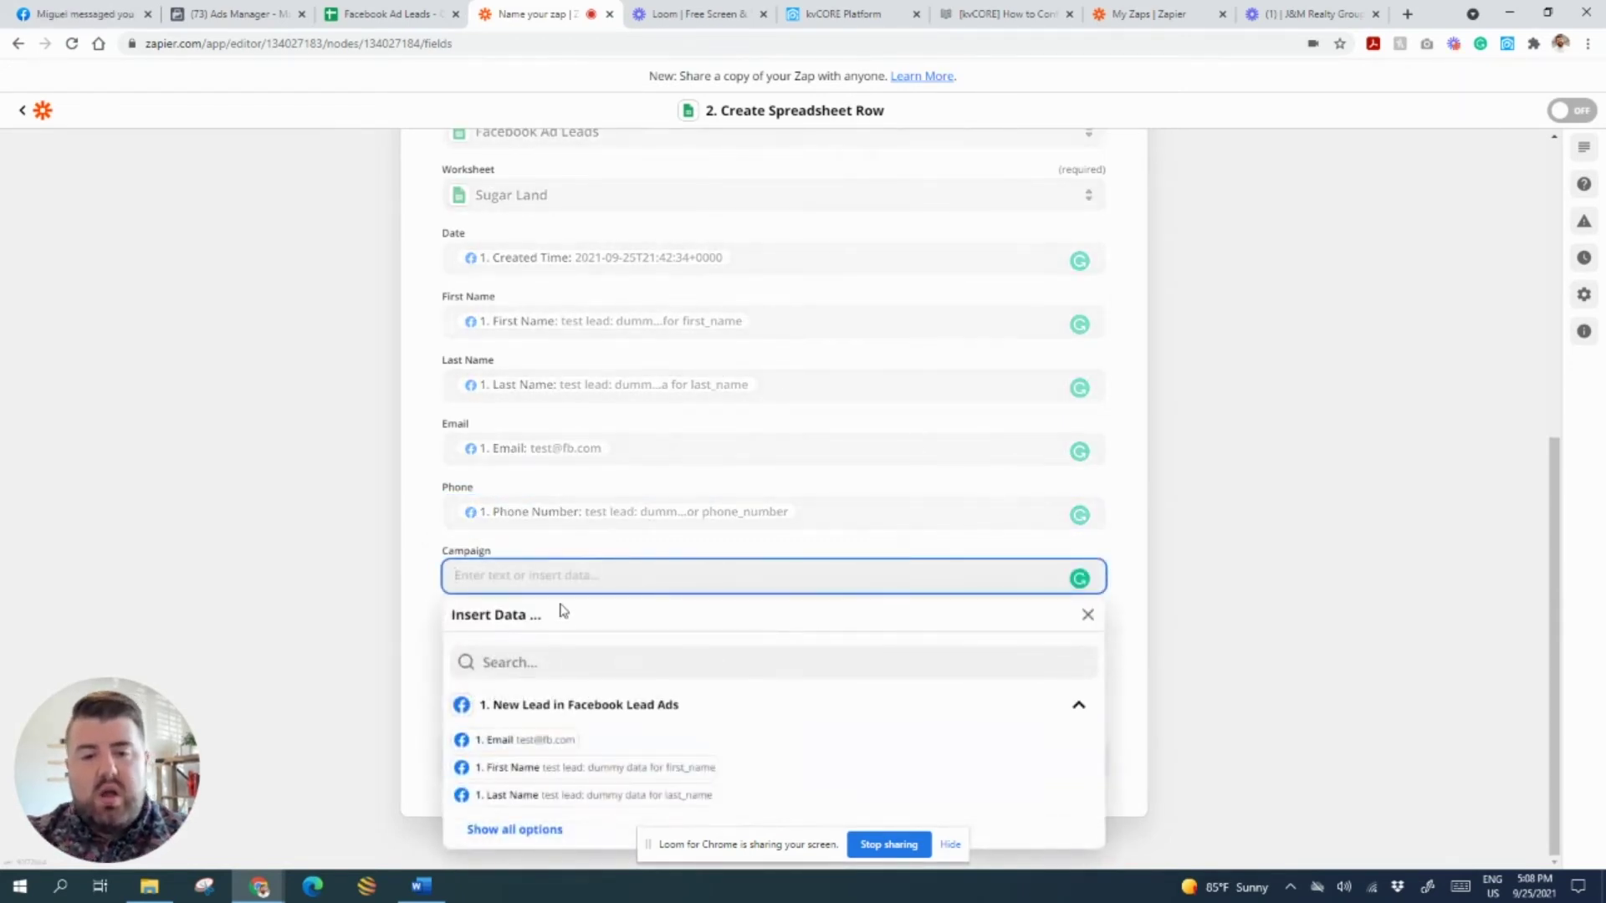
{"action": "left_click", "coordinate": [510, 664]}
{"action": "type", "text": "cam"}
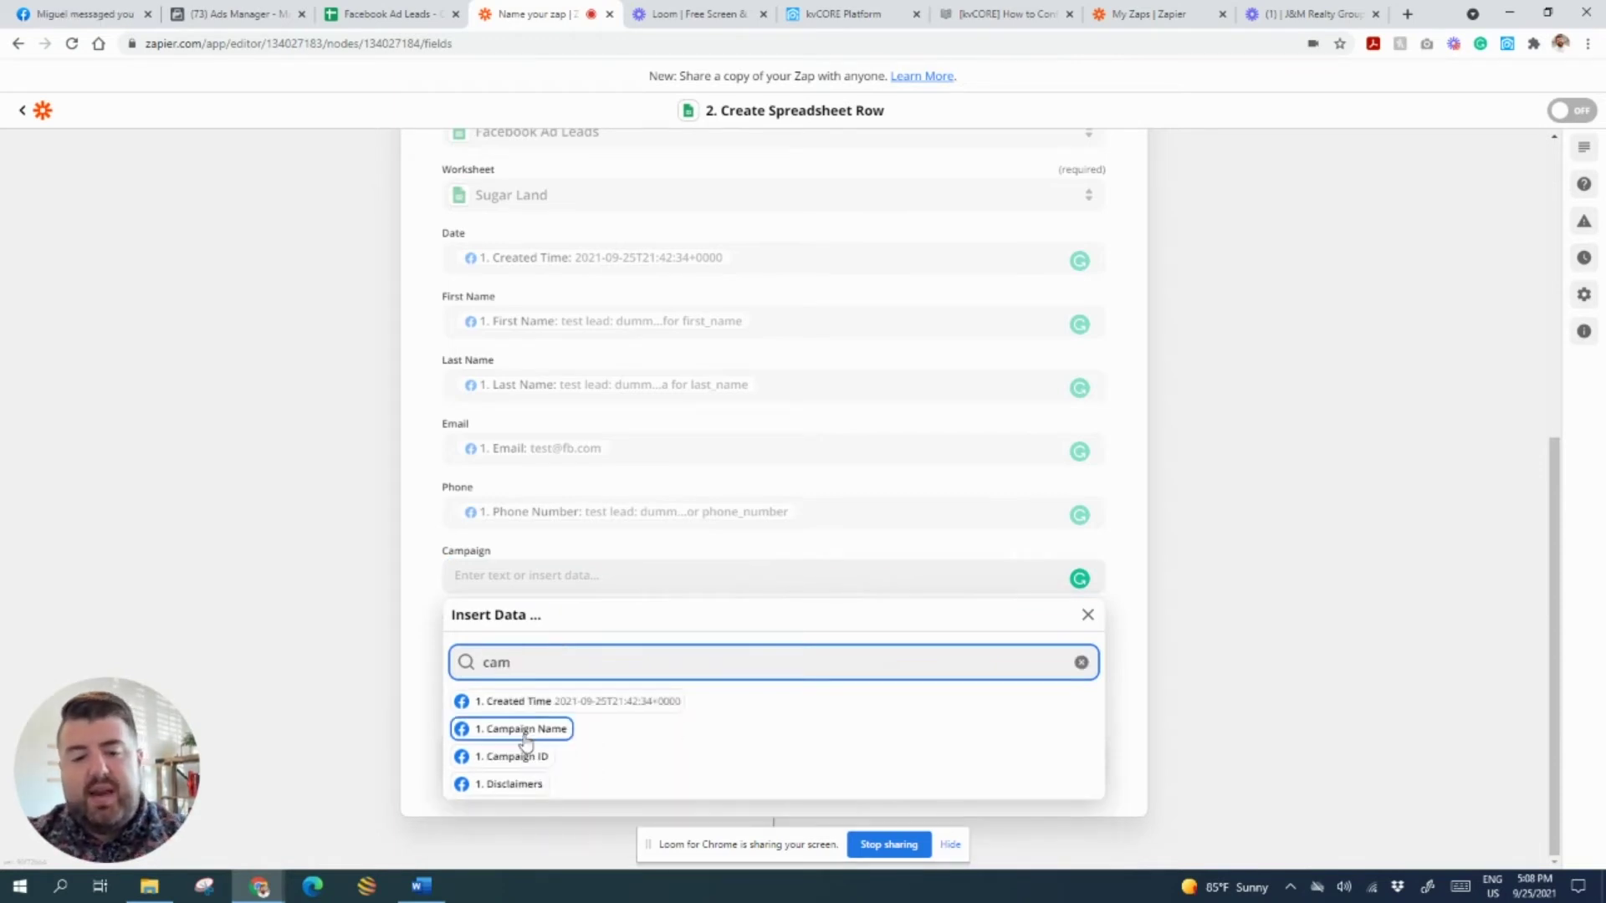
{"action": "left_click", "coordinate": [520, 730]}
{"action": "left_click", "coordinate": [430, 638]}
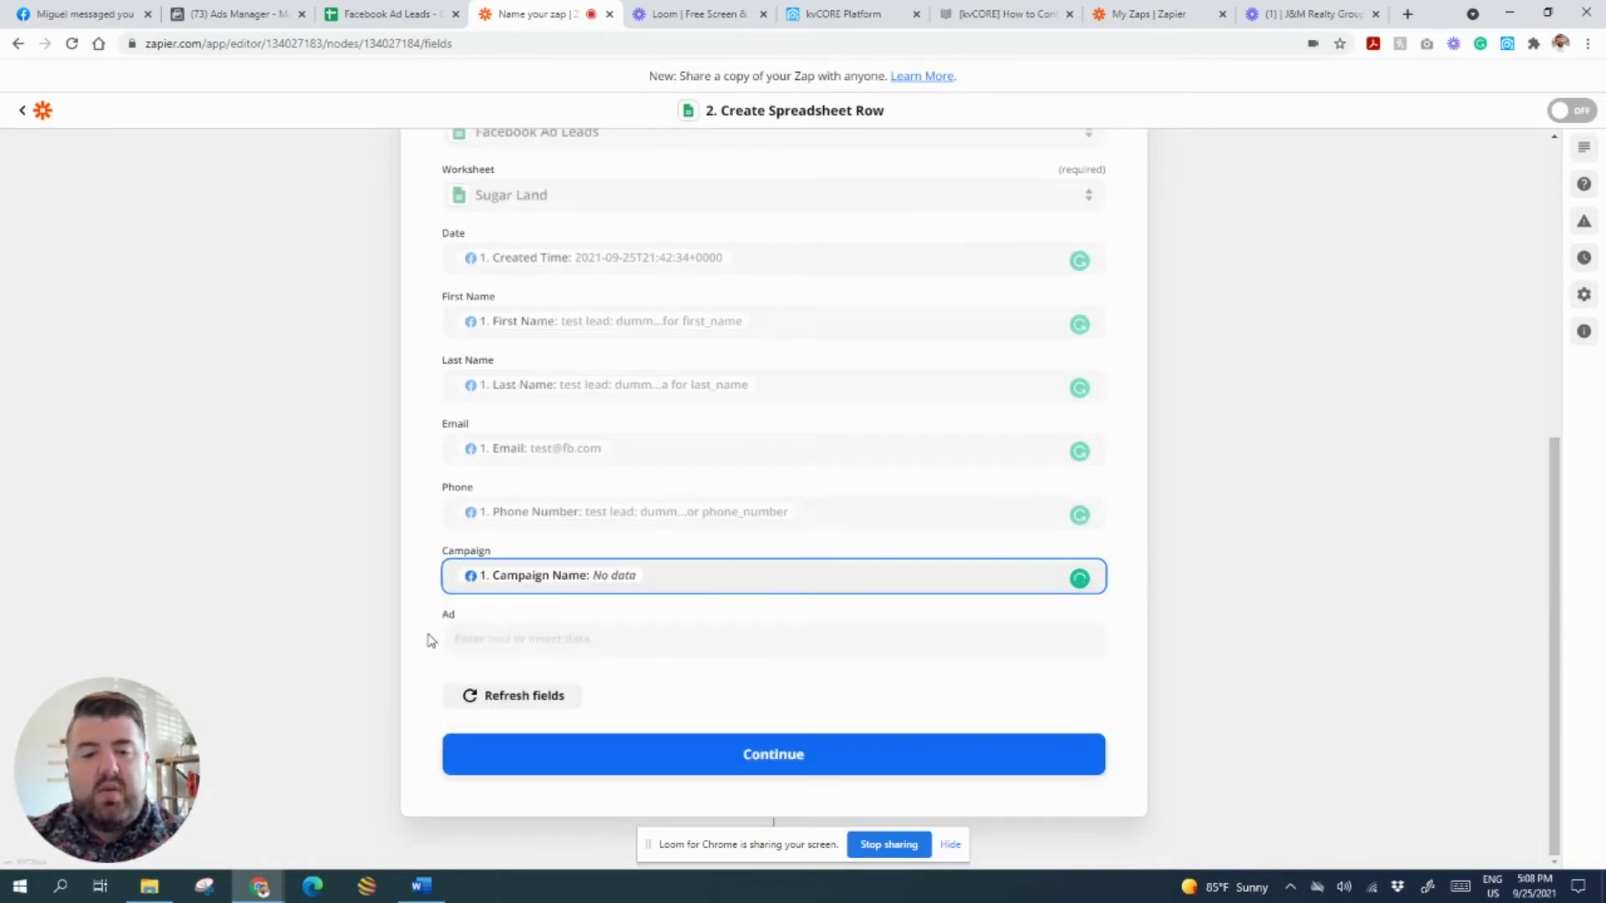
{"action": "left_click", "coordinate": [504, 648]}
{"action": "type", "text": "ad nam"}
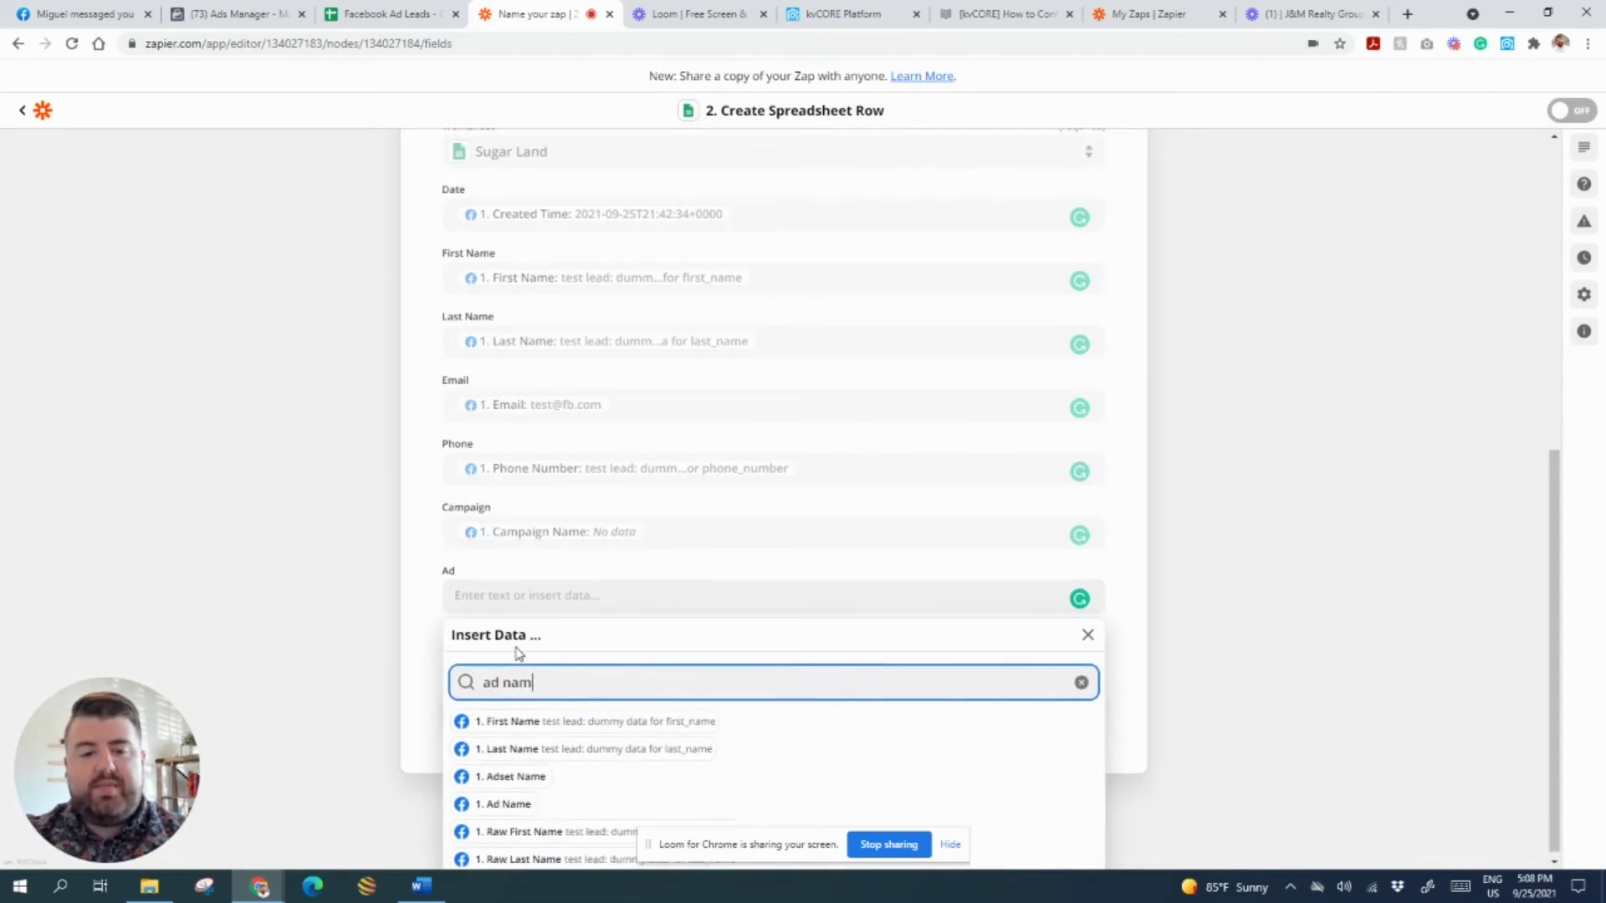
{"action": "type", "text": "e"}
{"action": "left_click", "coordinate": [510, 804]}
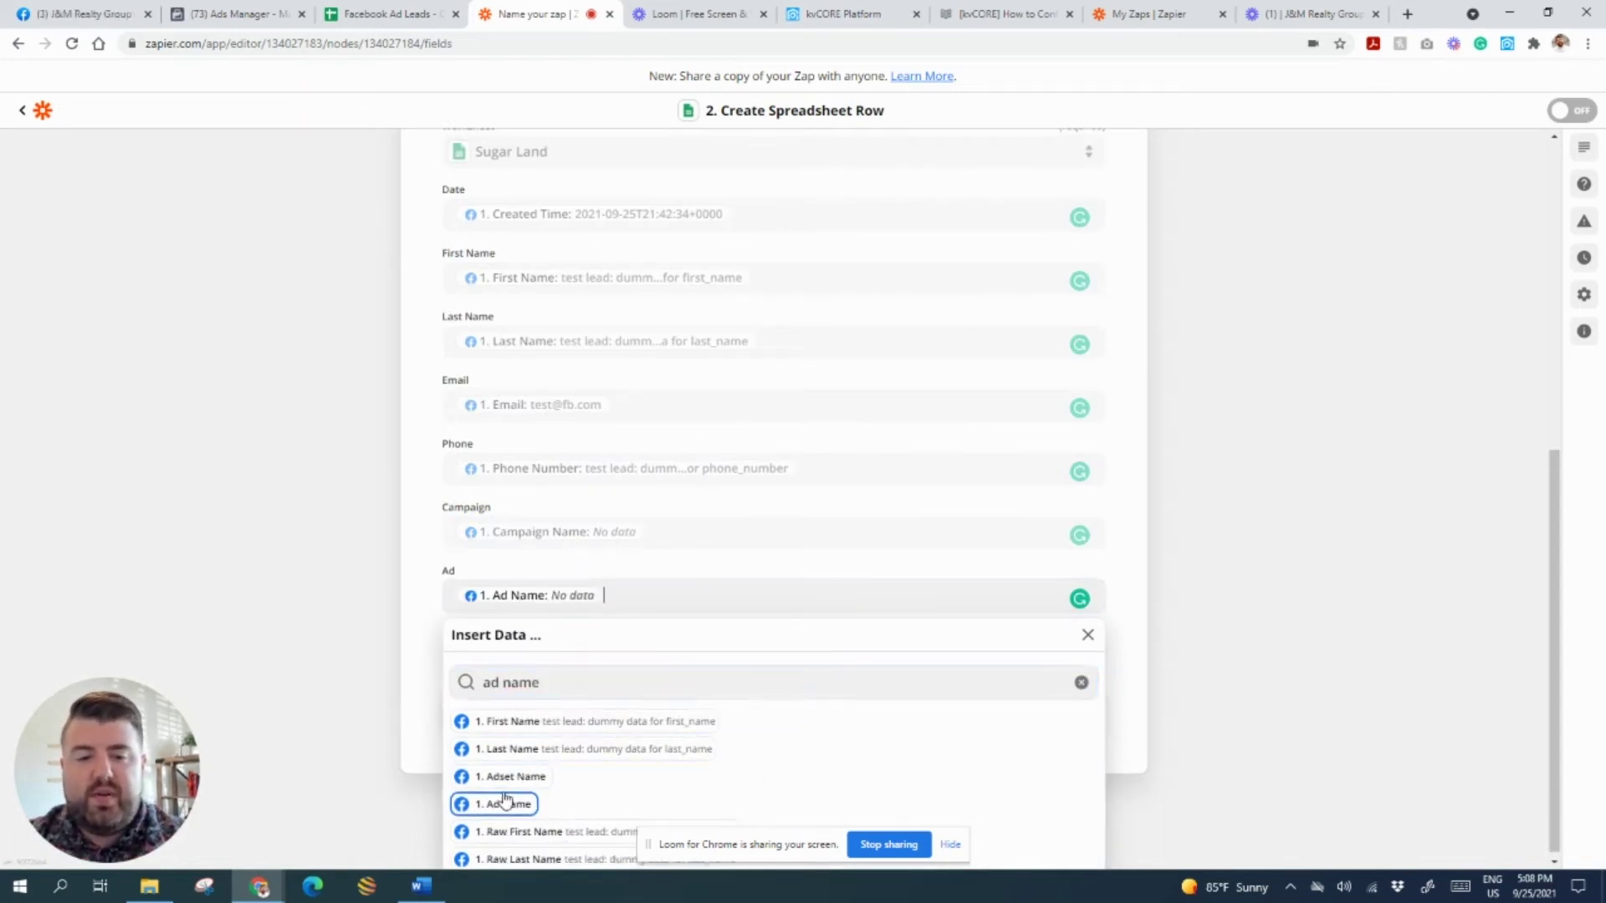
{"action": "left_click", "coordinate": [427, 550]}
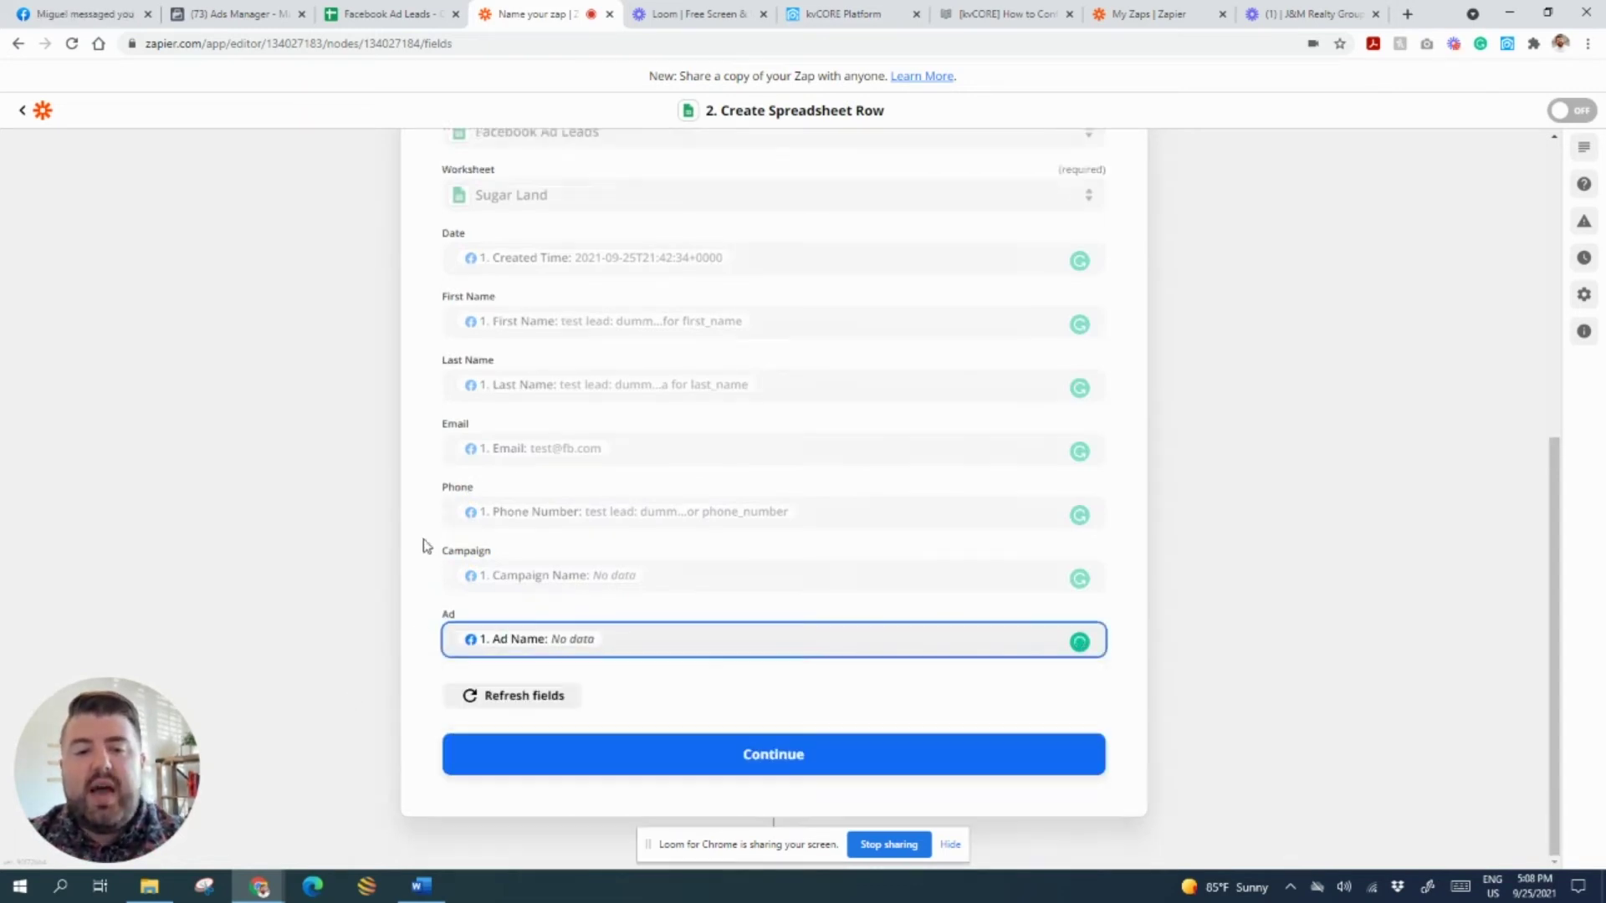
Remove stray text after Ad Name in the Ad column and finish the row setup.
{"action": "left_click", "coordinate": [682, 640]}
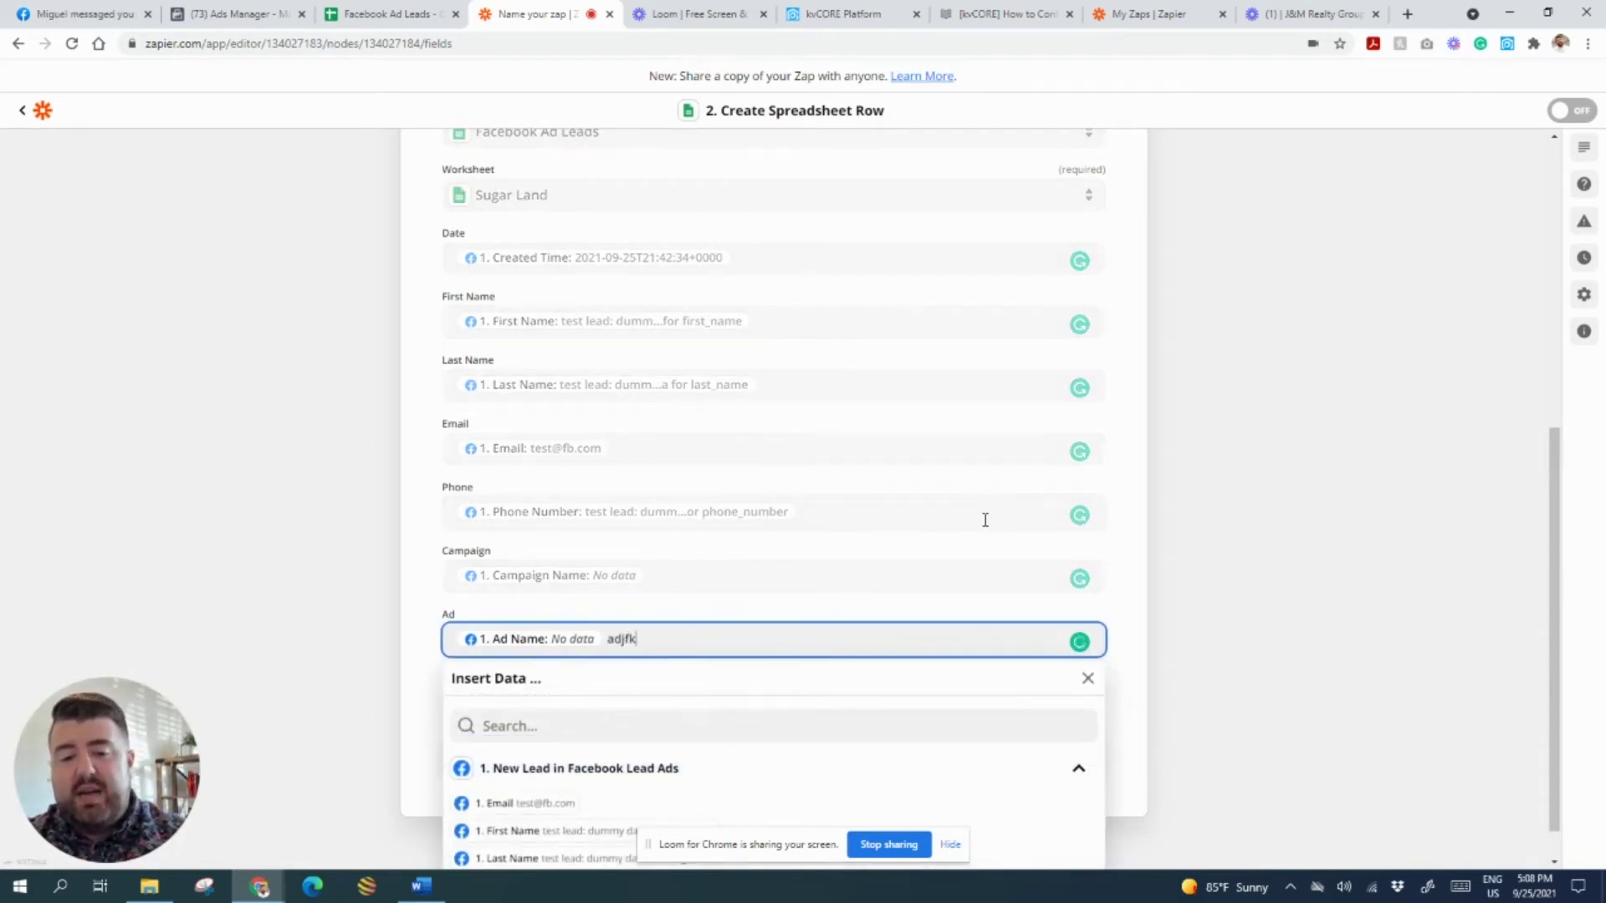
{"action": "type", "text": "adjfk"}
{"action": "key", "text": "BackSpace"}
{"action": "key", "text": "BackSpace"}
{"action": "key", "text": "BackSpace"}
{"action": "type", "text": "Sug"}
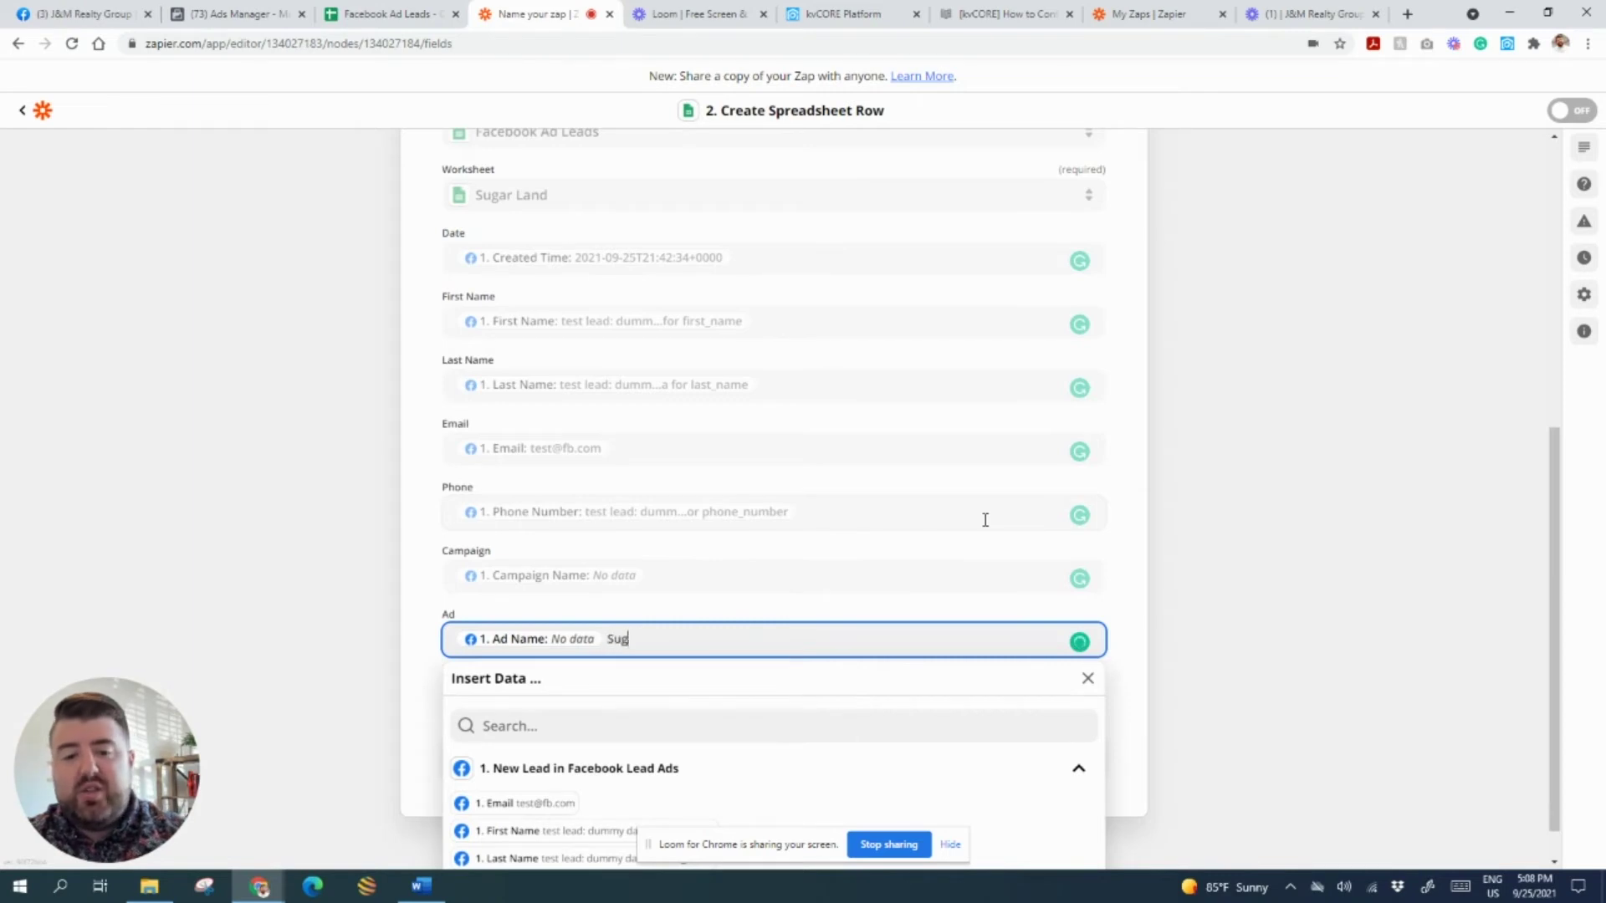
{"action": "type", "text": "ar Land"}
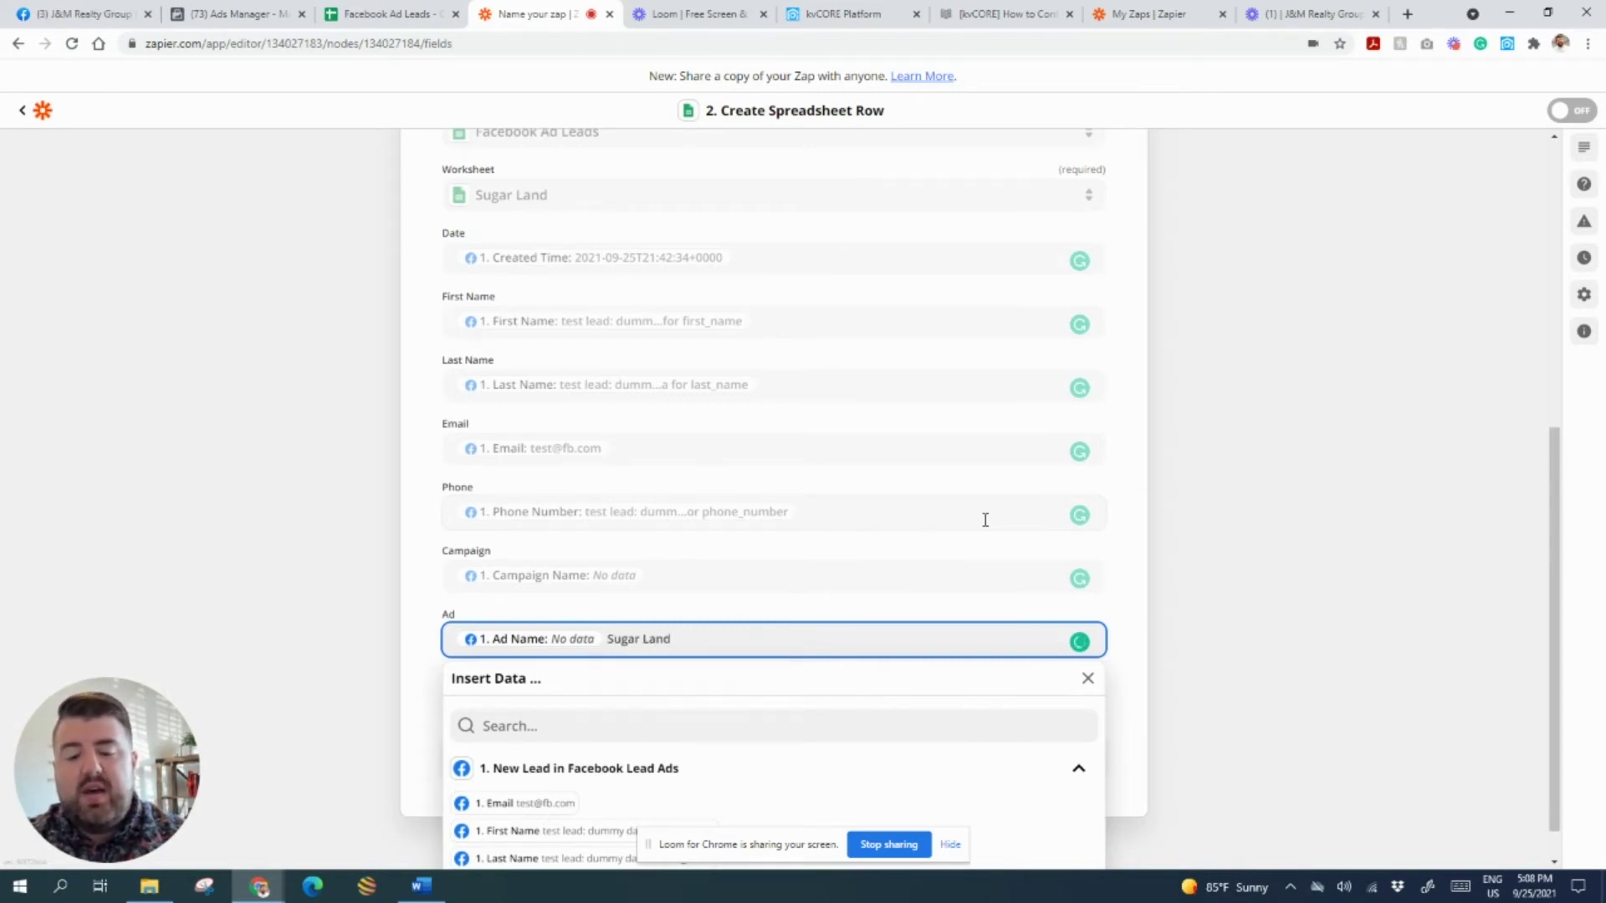
{"action": "key", "text": "BackSpace"}
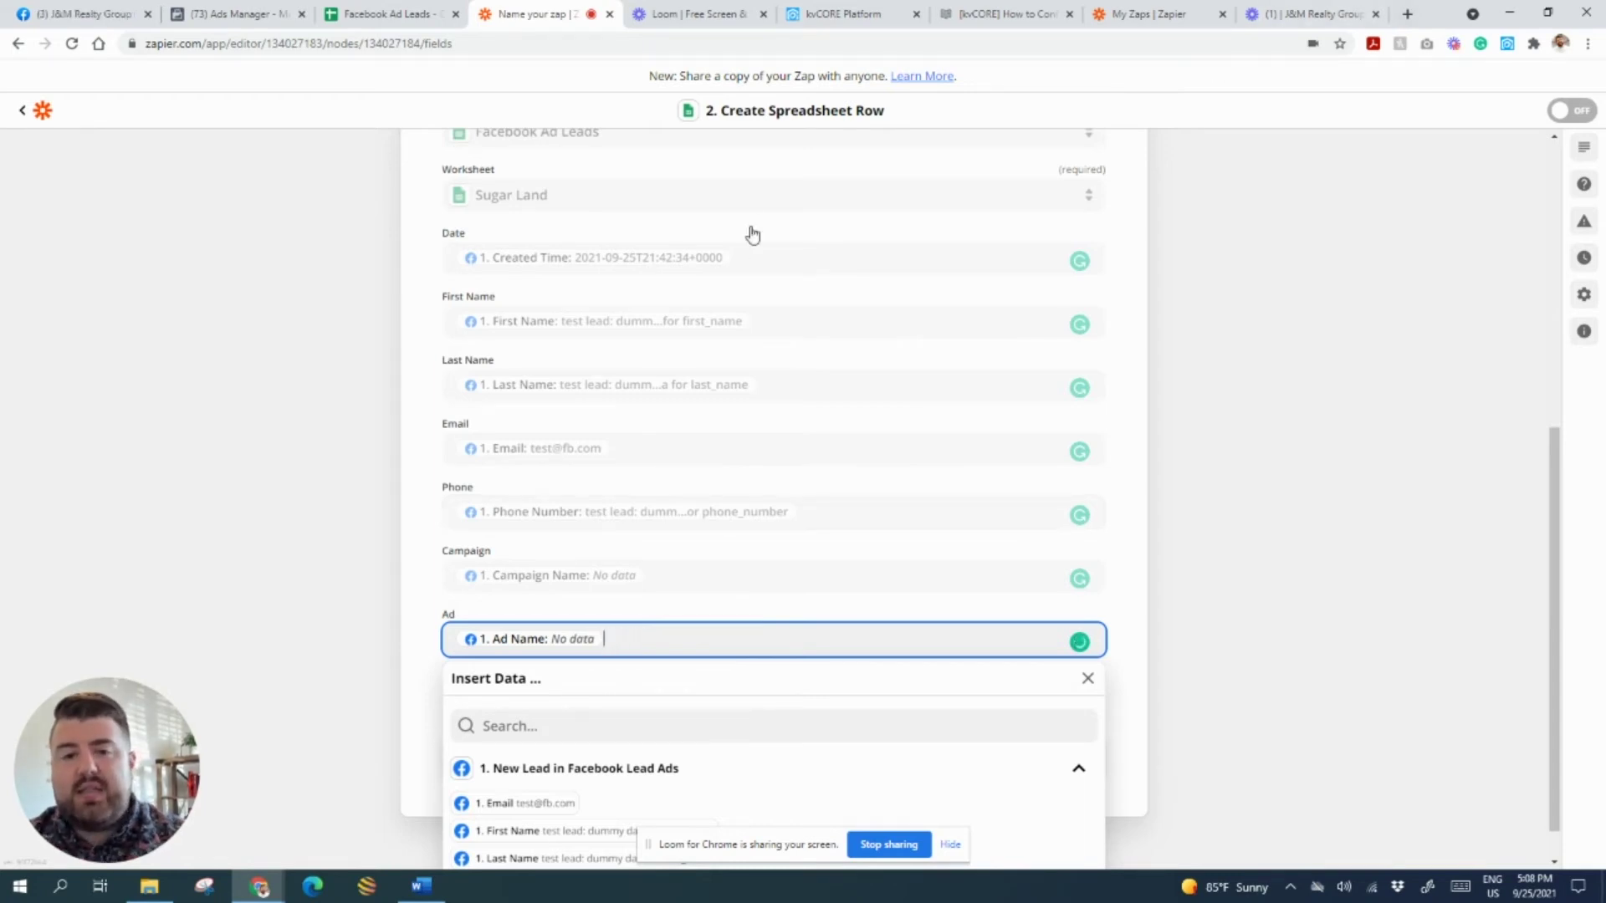
{"action": "left_click", "coordinate": [407, 251]}
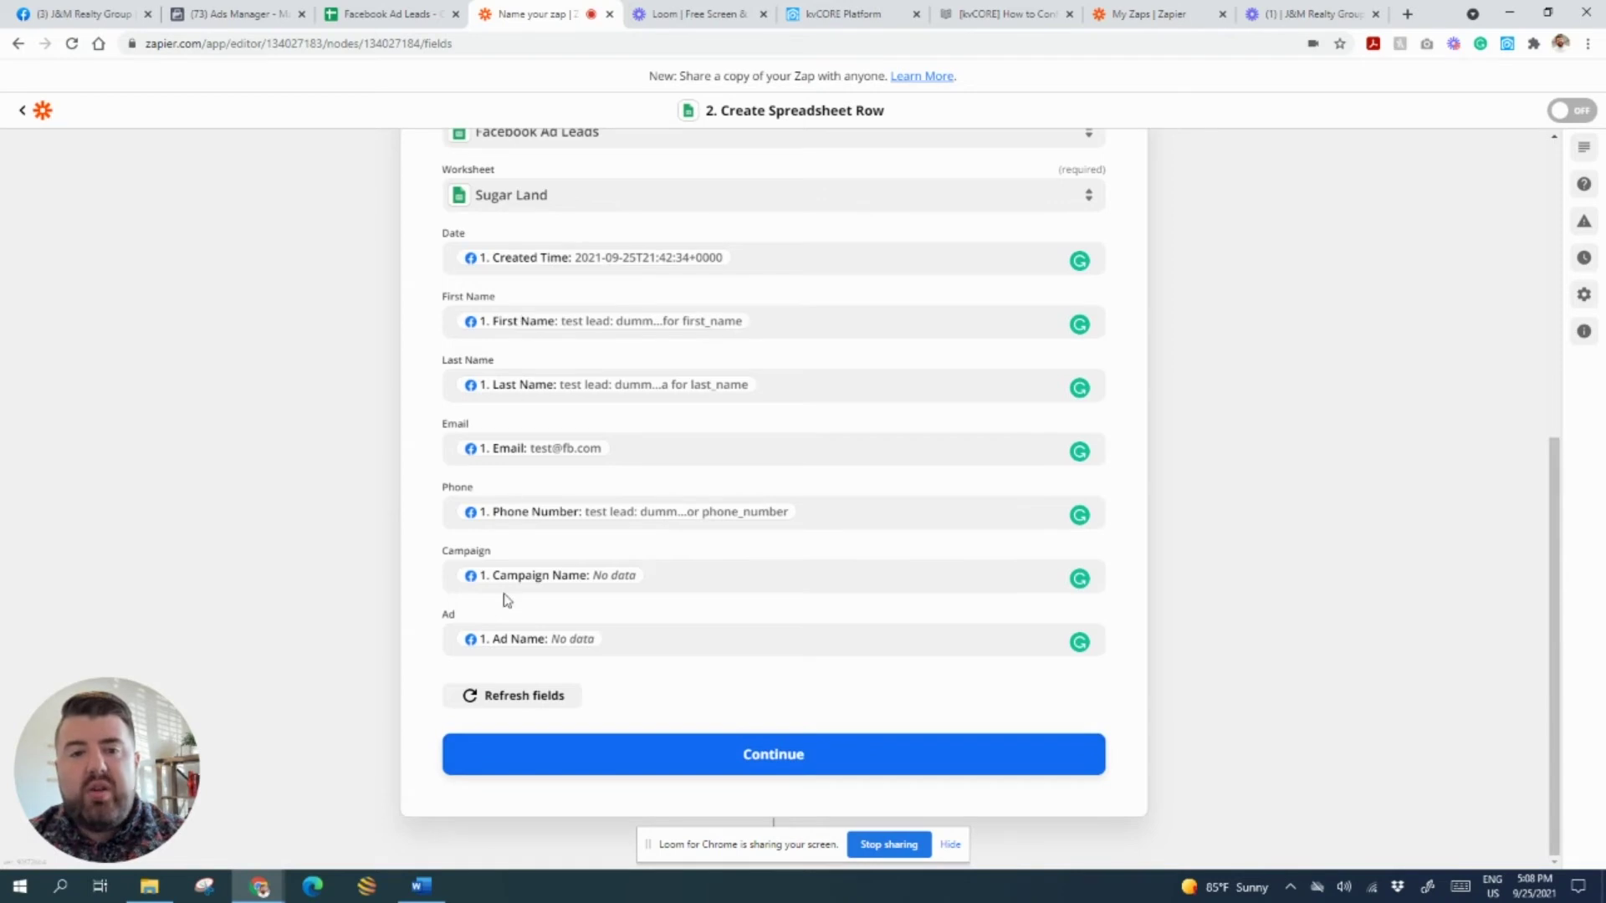
{"action": "left_click", "coordinate": [645, 749]}
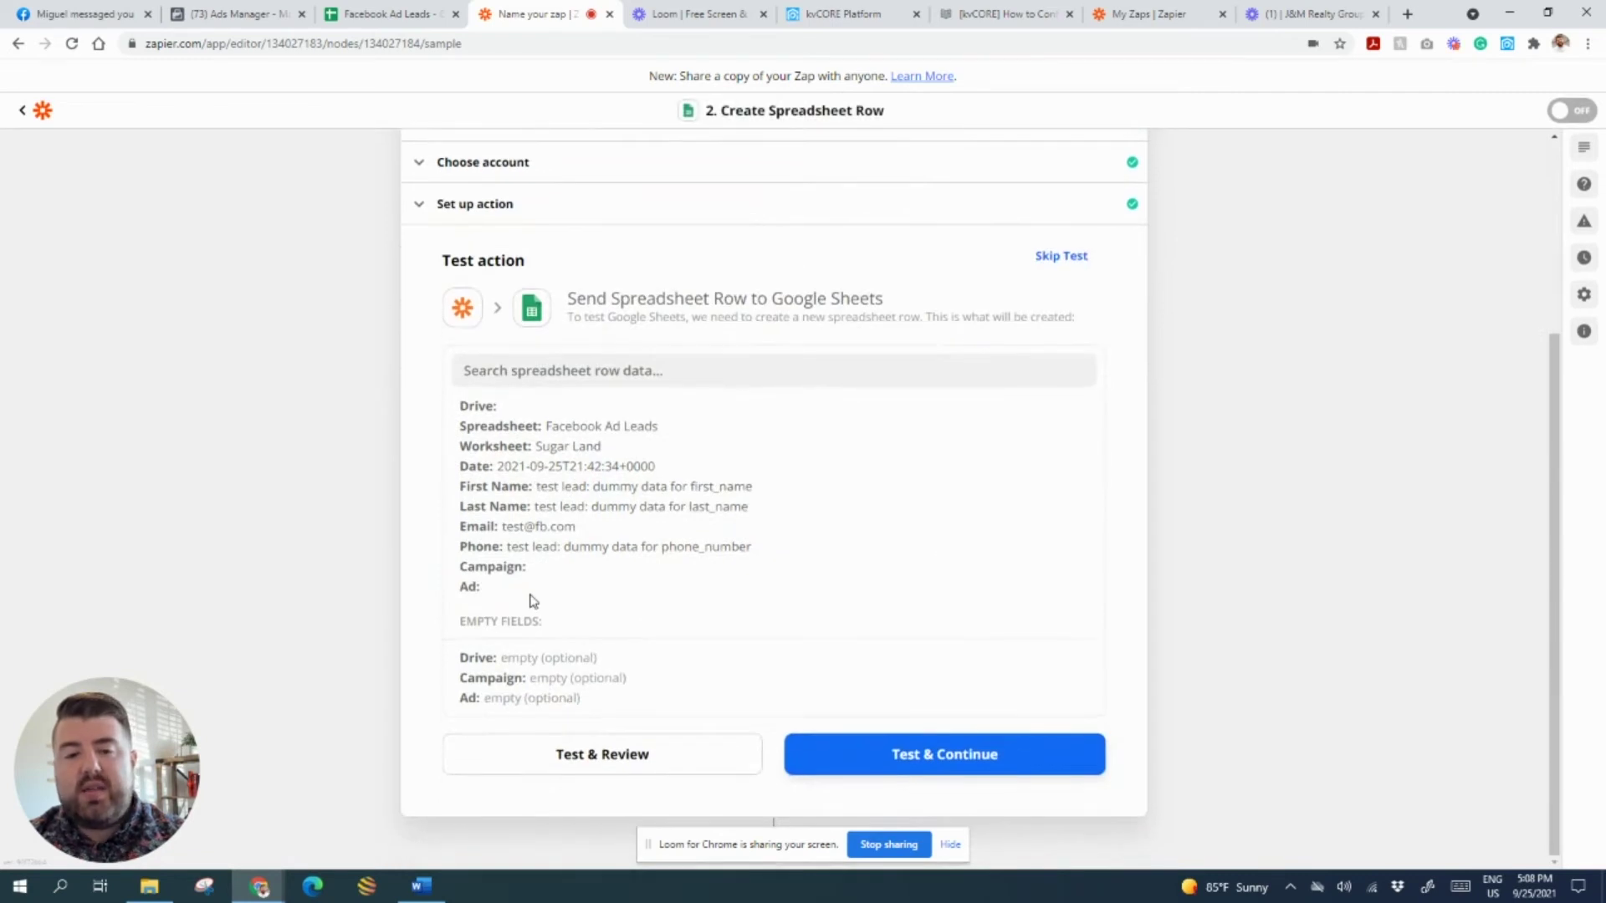
Test the action and verify the sample lead appears in row 2 of Facebook Ad Leads.
{"action": "left_click", "coordinate": [984, 761]}
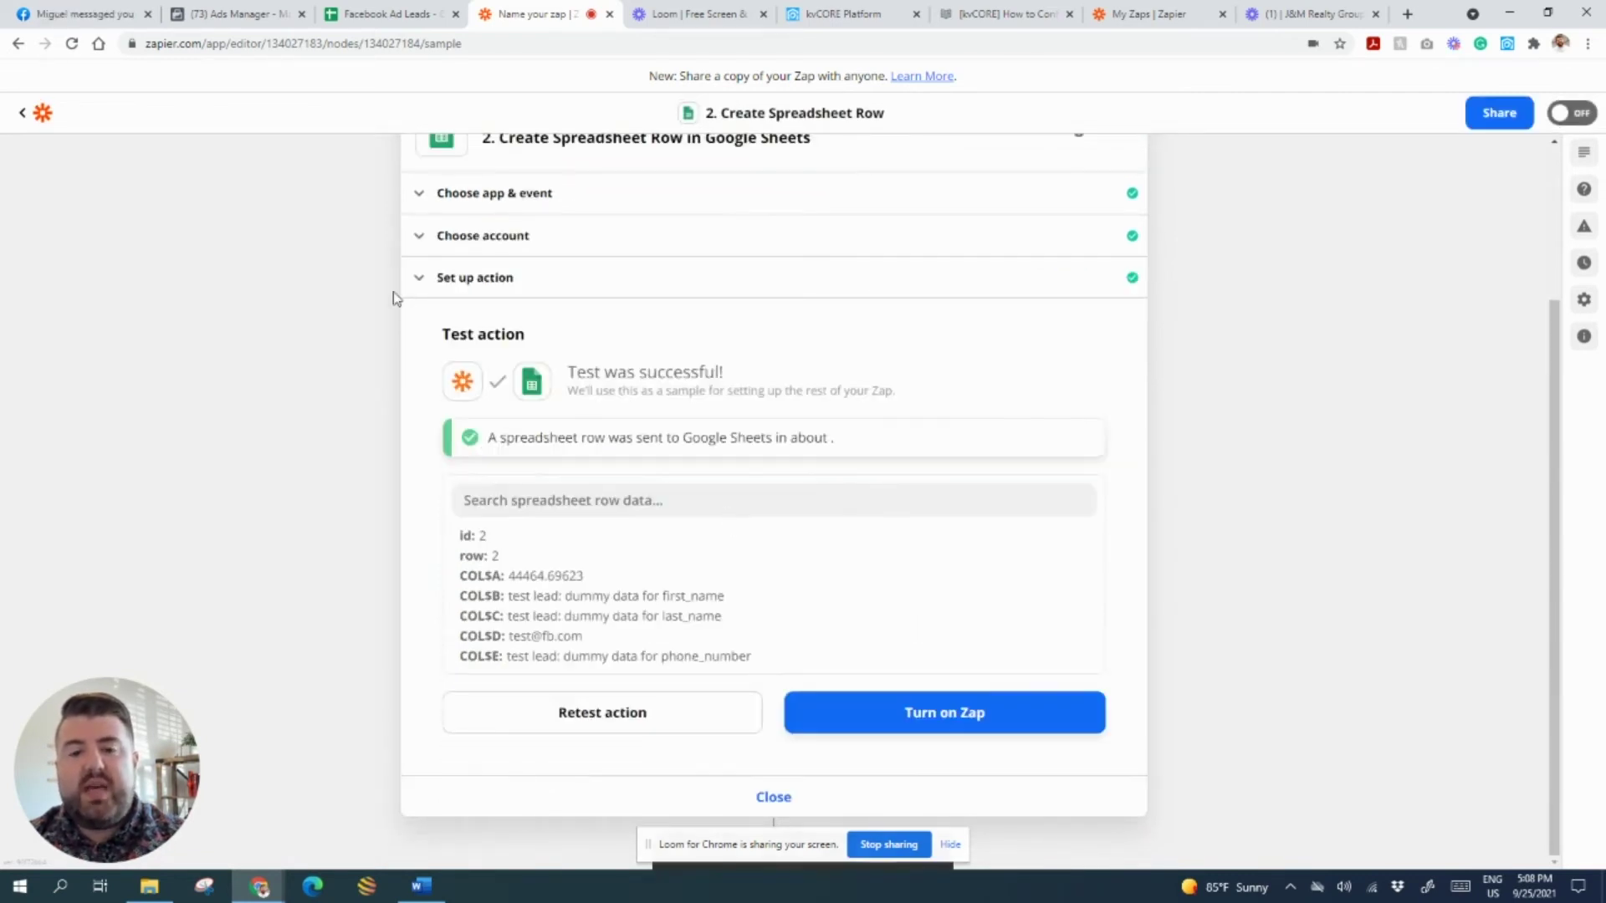
{"action": "left_click", "coordinate": [361, 13]}
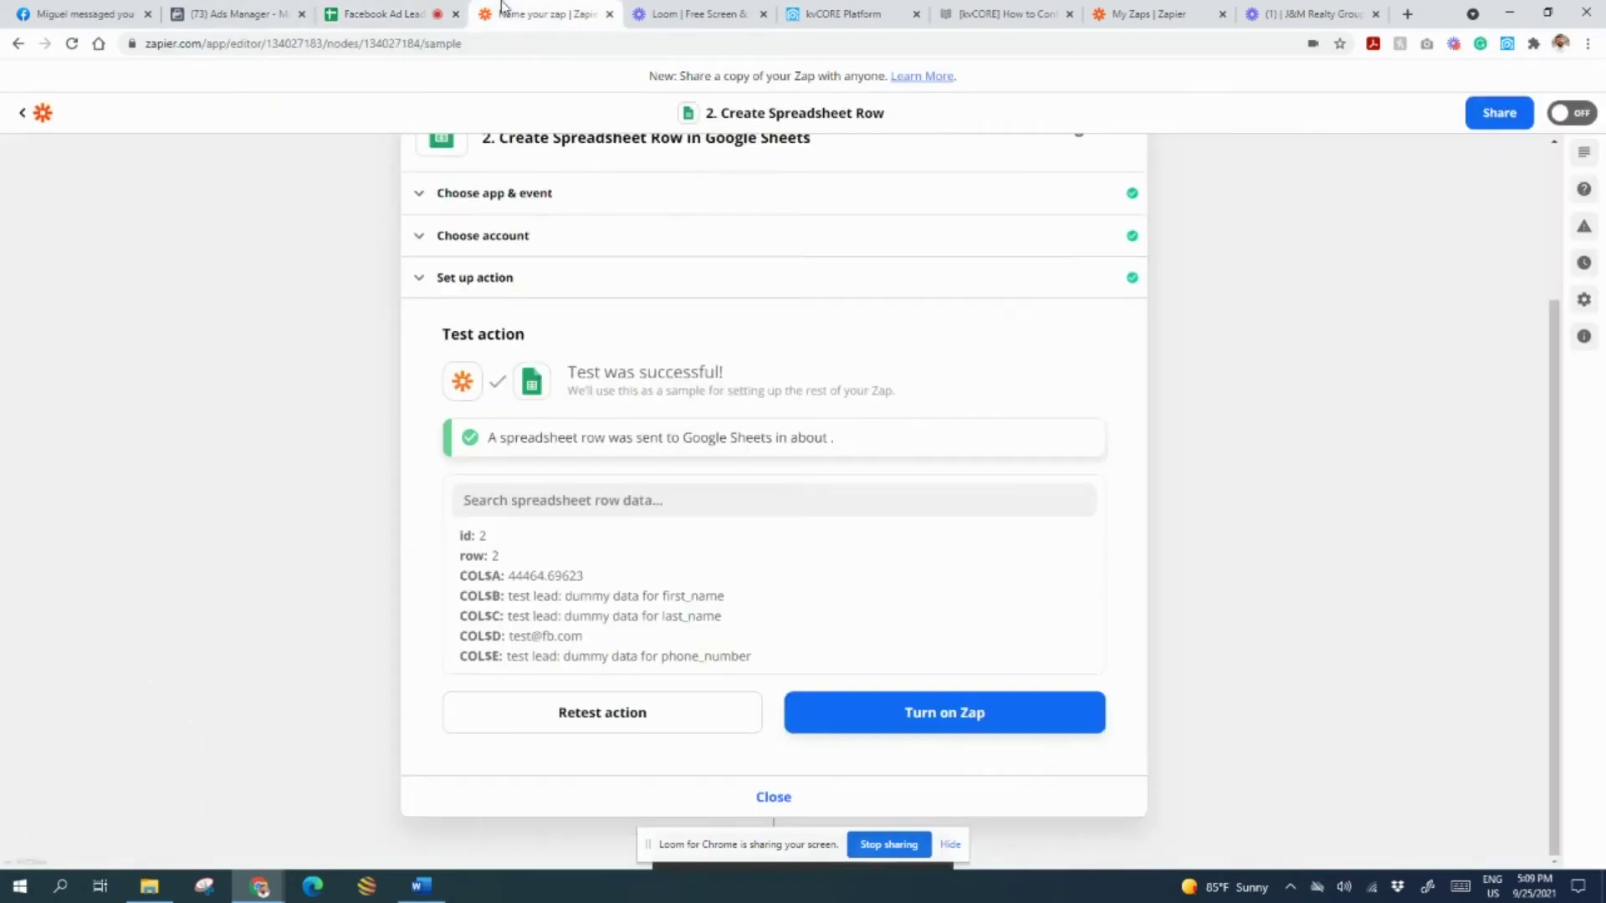
{"action": "left_click", "coordinate": [535, 13]}
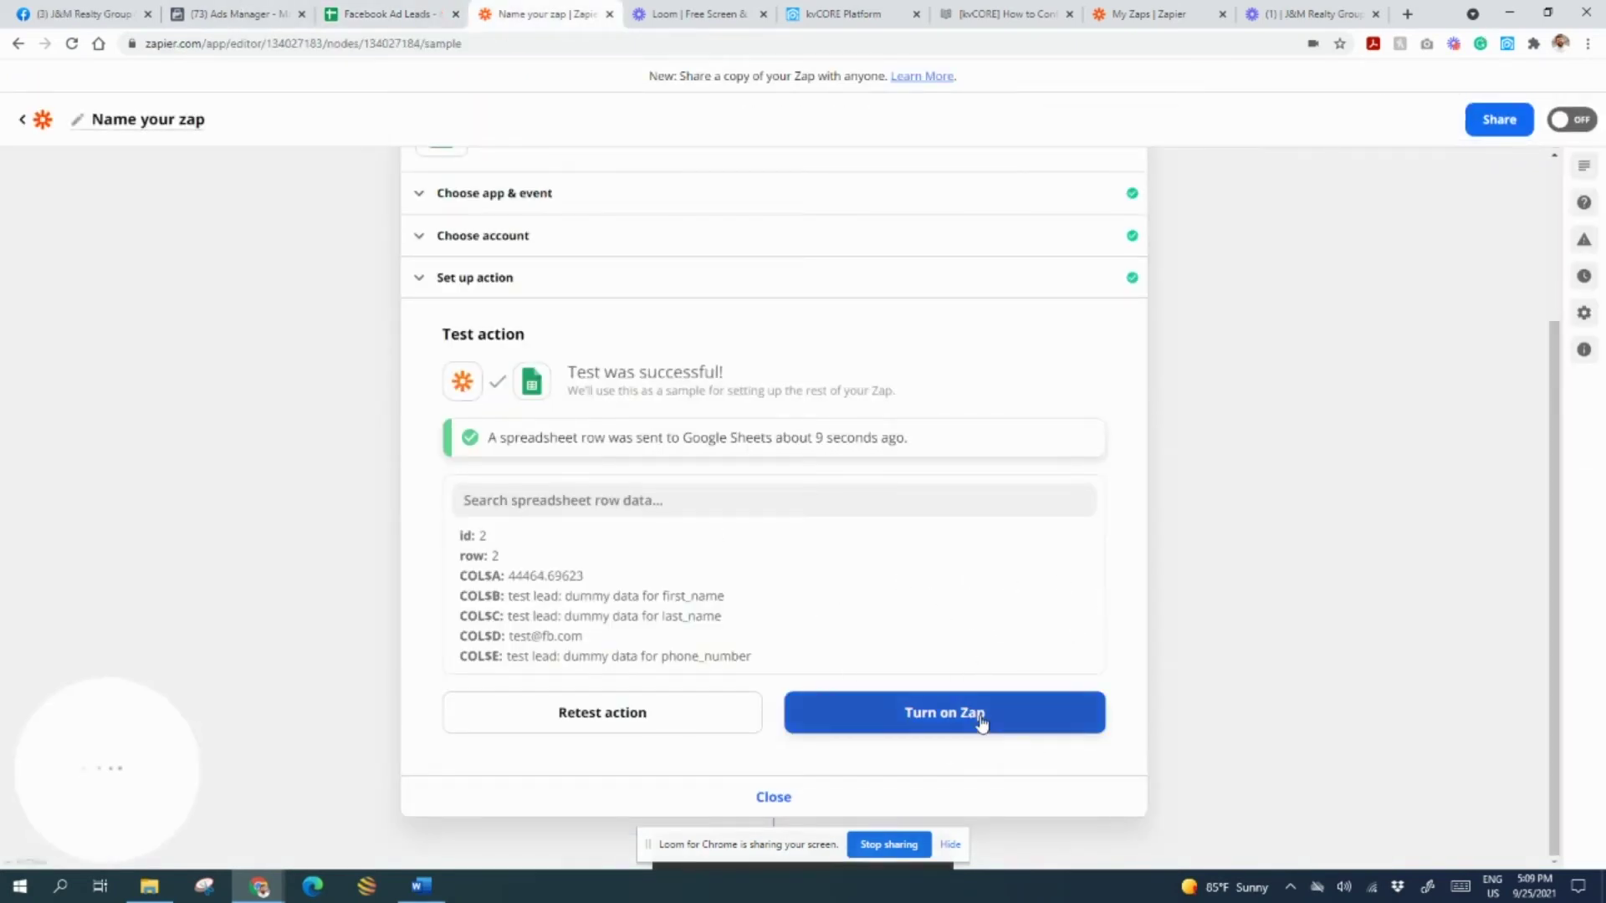
Turn the Zap on, rename it 'FB Lead Gen Sugar Land Open Houses', and close the group page tab.
{"action": "left_click", "coordinate": [829, 721]}
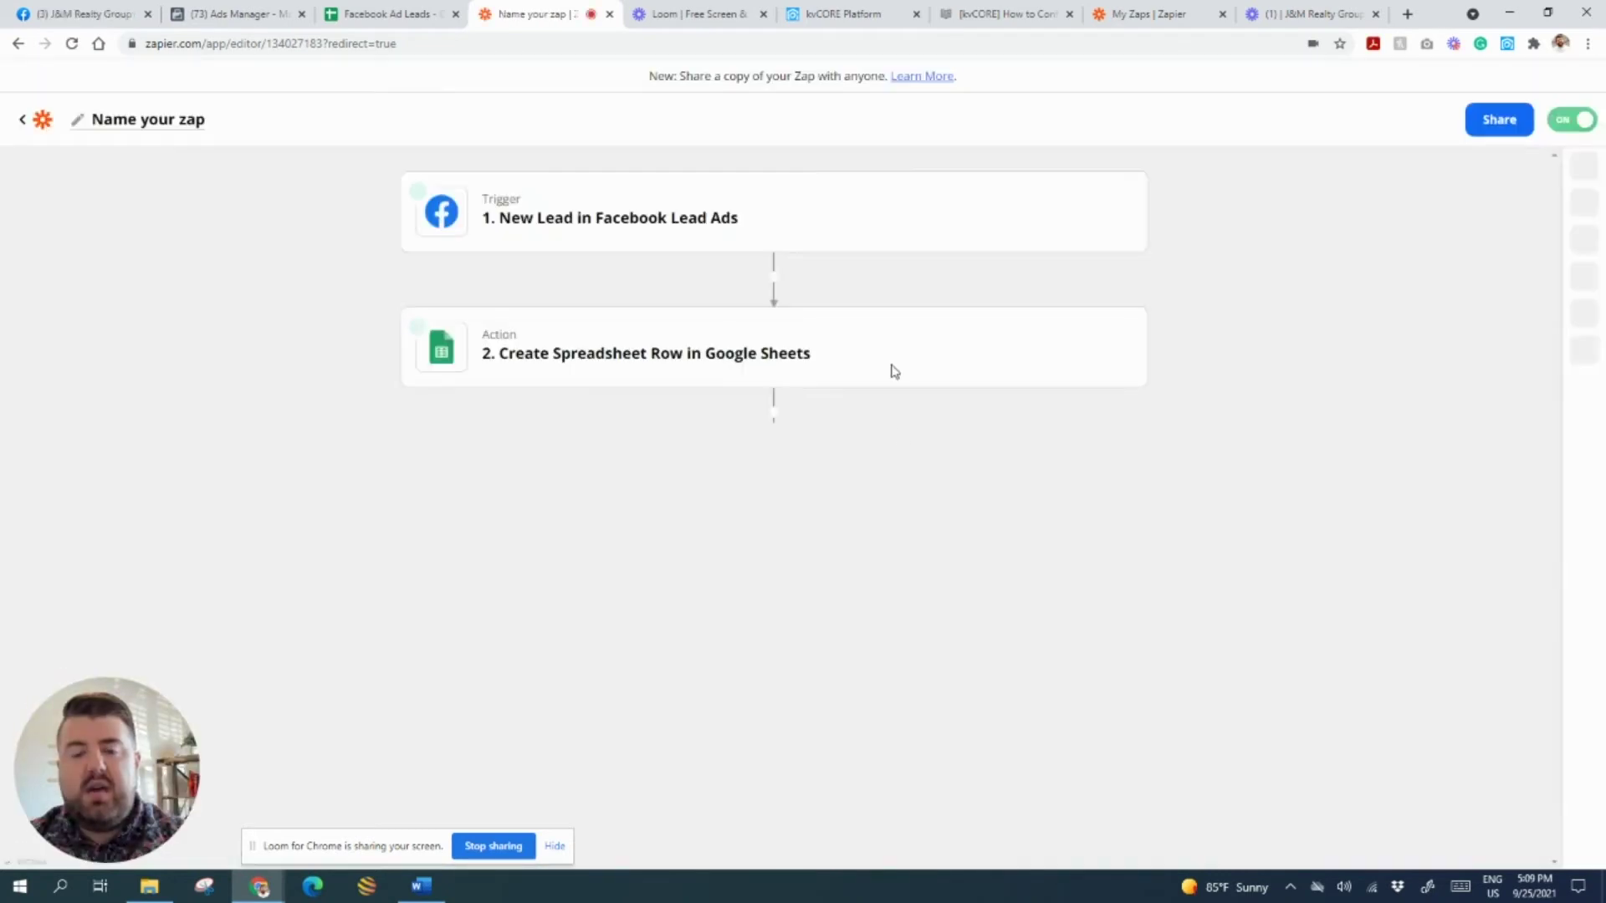
{"action": "left_click", "coordinate": [136, 125]}
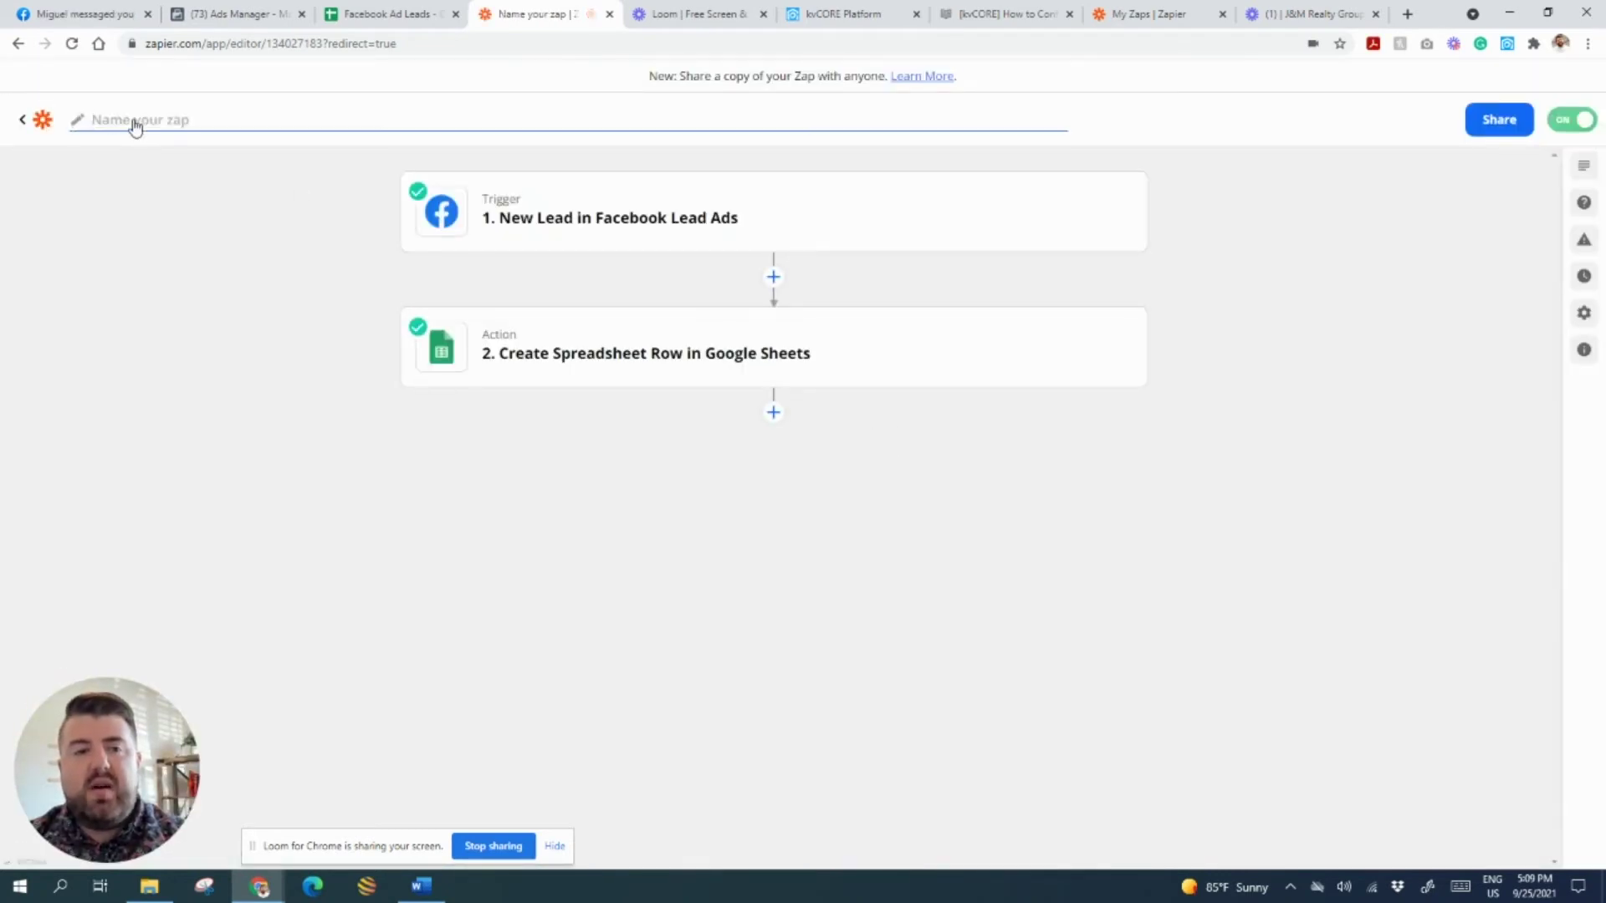
{"action": "type", "text": "FB"}
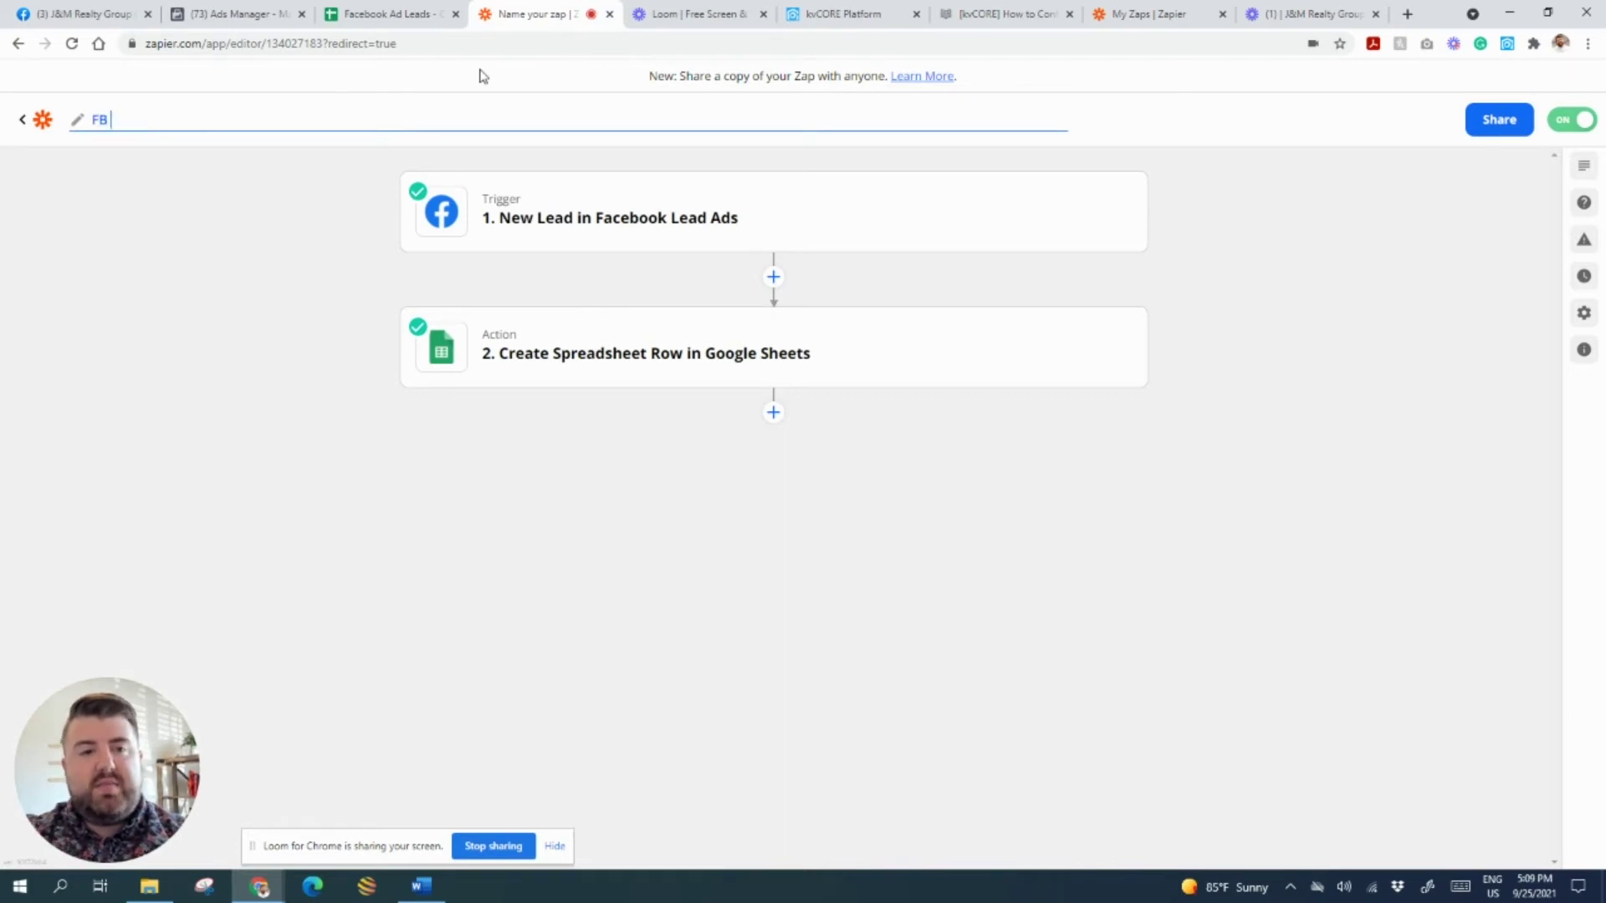
{"action": "type", "text": " LPe"}
{"action": "key", "text": "BackSpace"}
{"action": "key", "text": "BackSpace"}
{"action": "type", "text": "ead"}
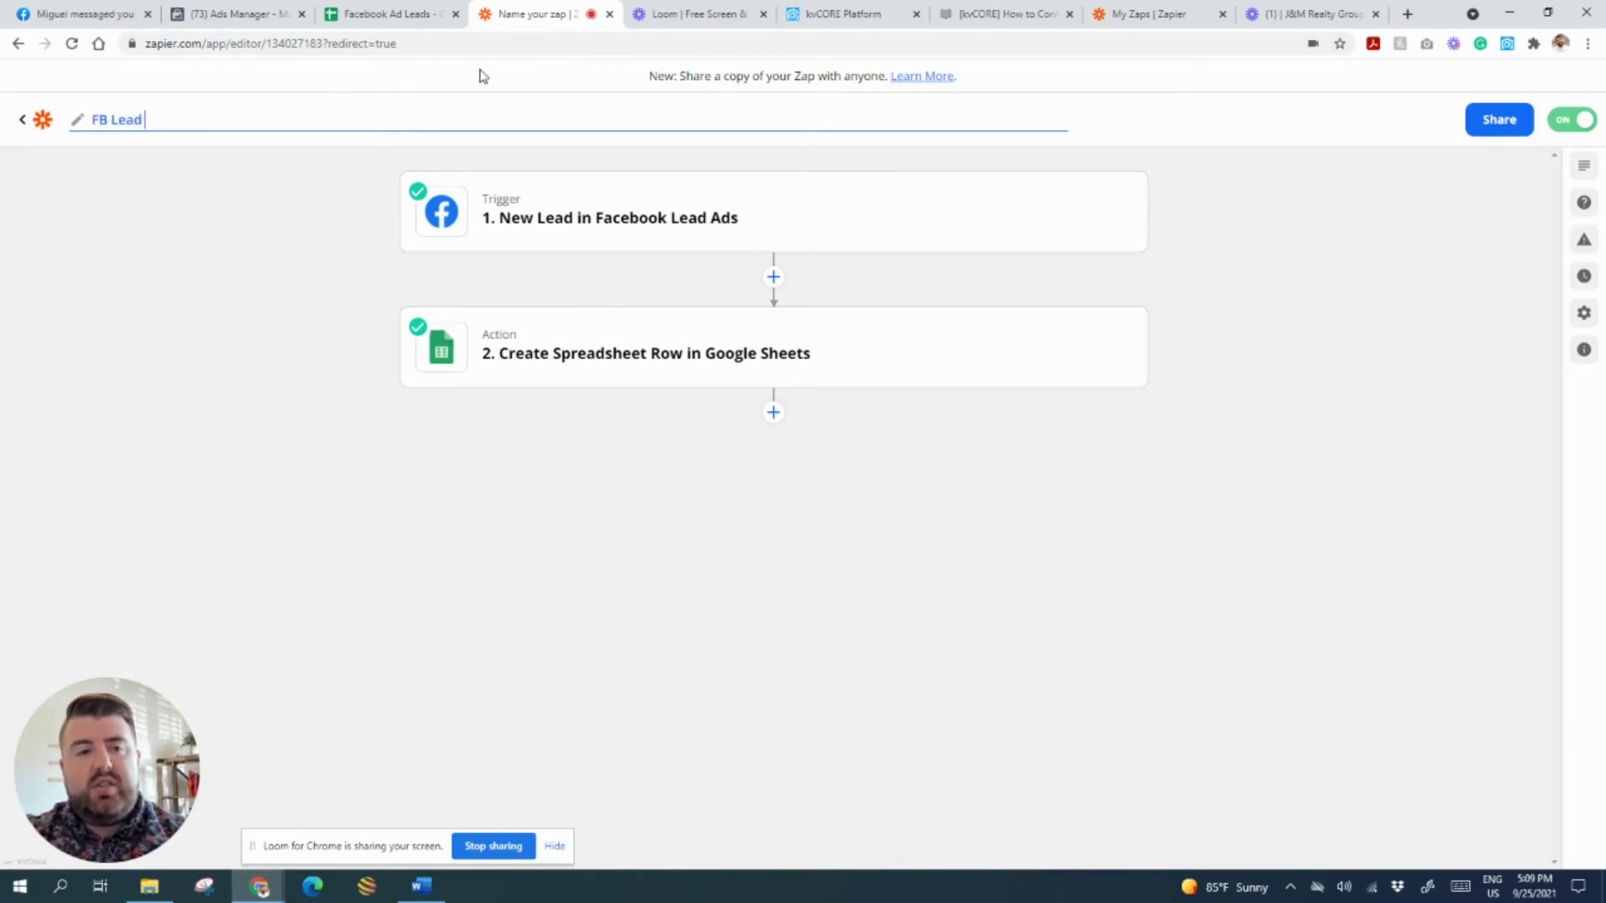
{"action": "type", "text": " Gen Sugar"}
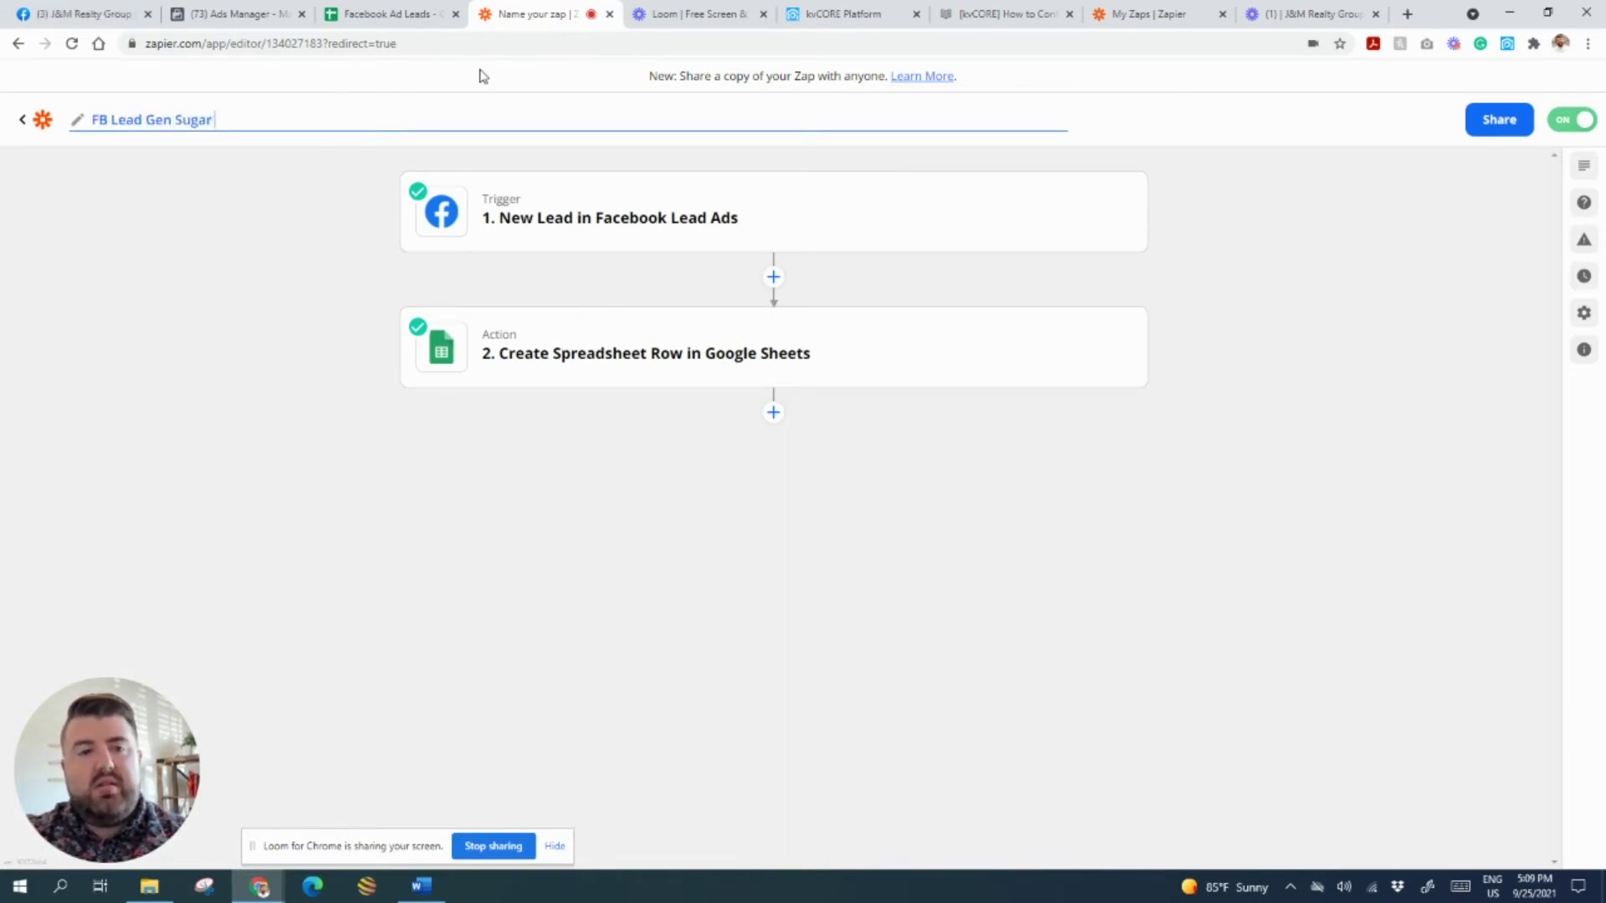
{"action": "type", "text": " Land Op"}
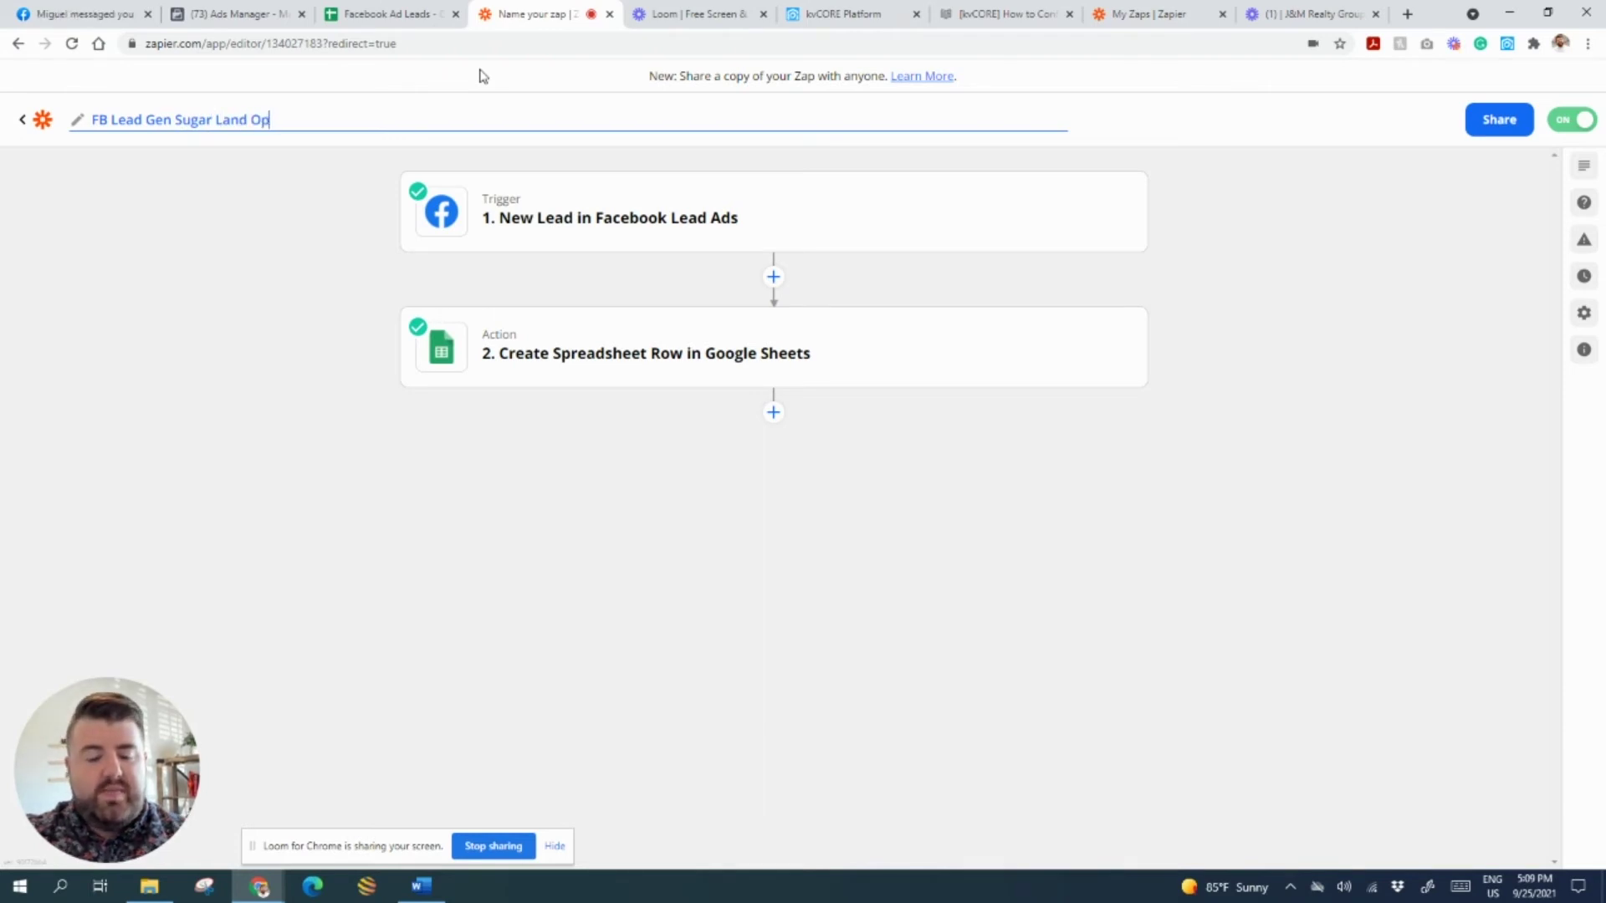
{"action": "type", "text": "en Houses"}
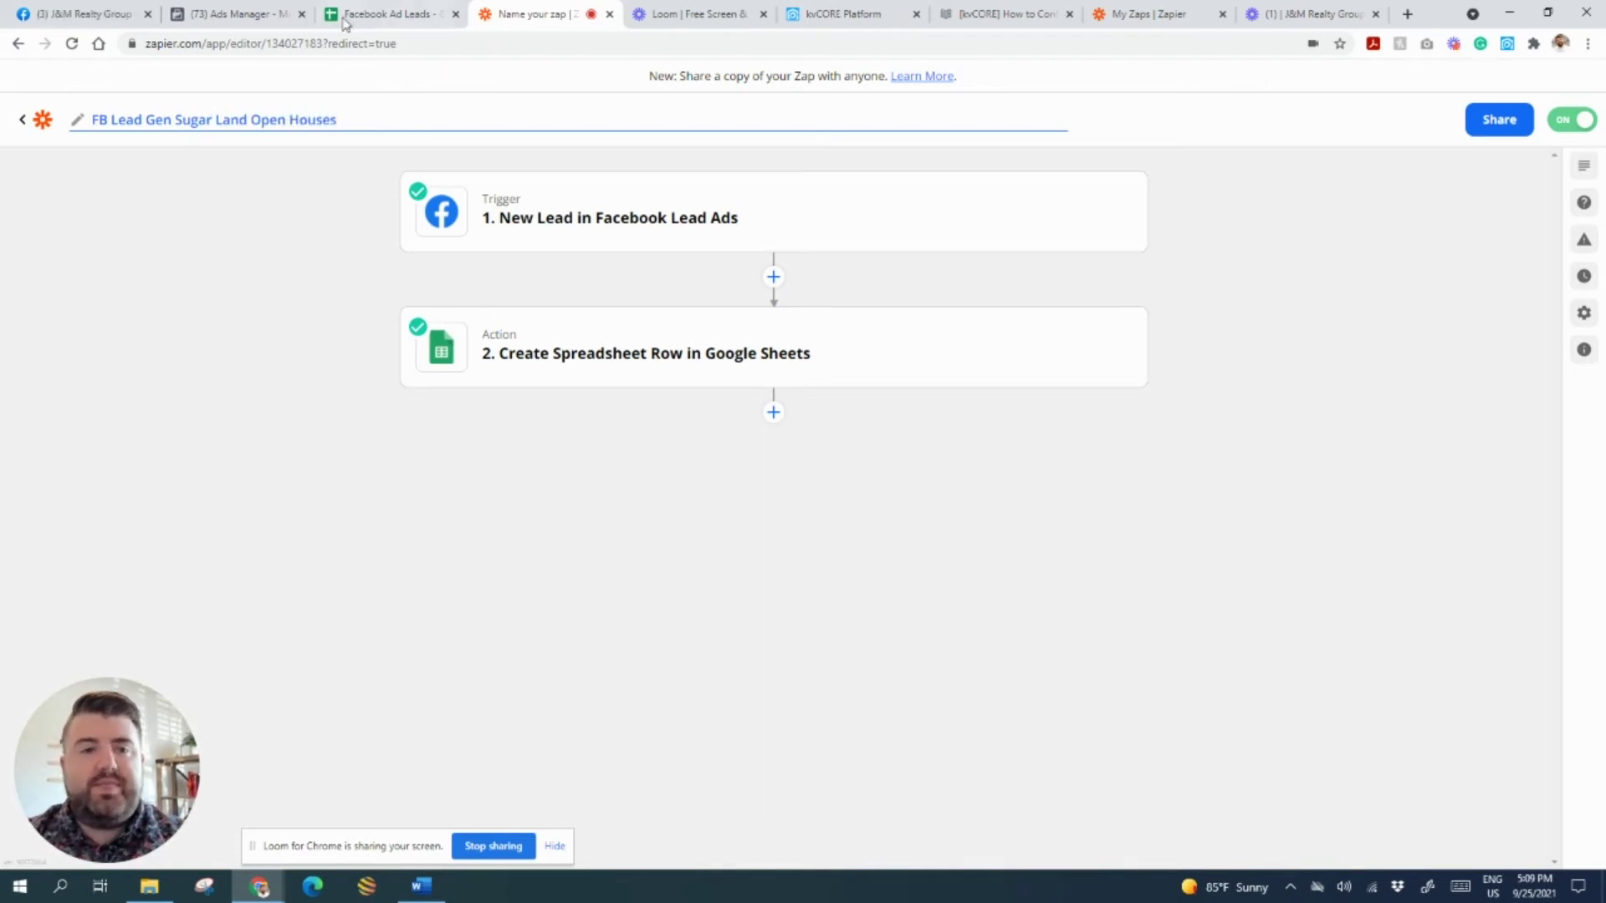
{"action": "left_click", "coordinate": [148, 15]}
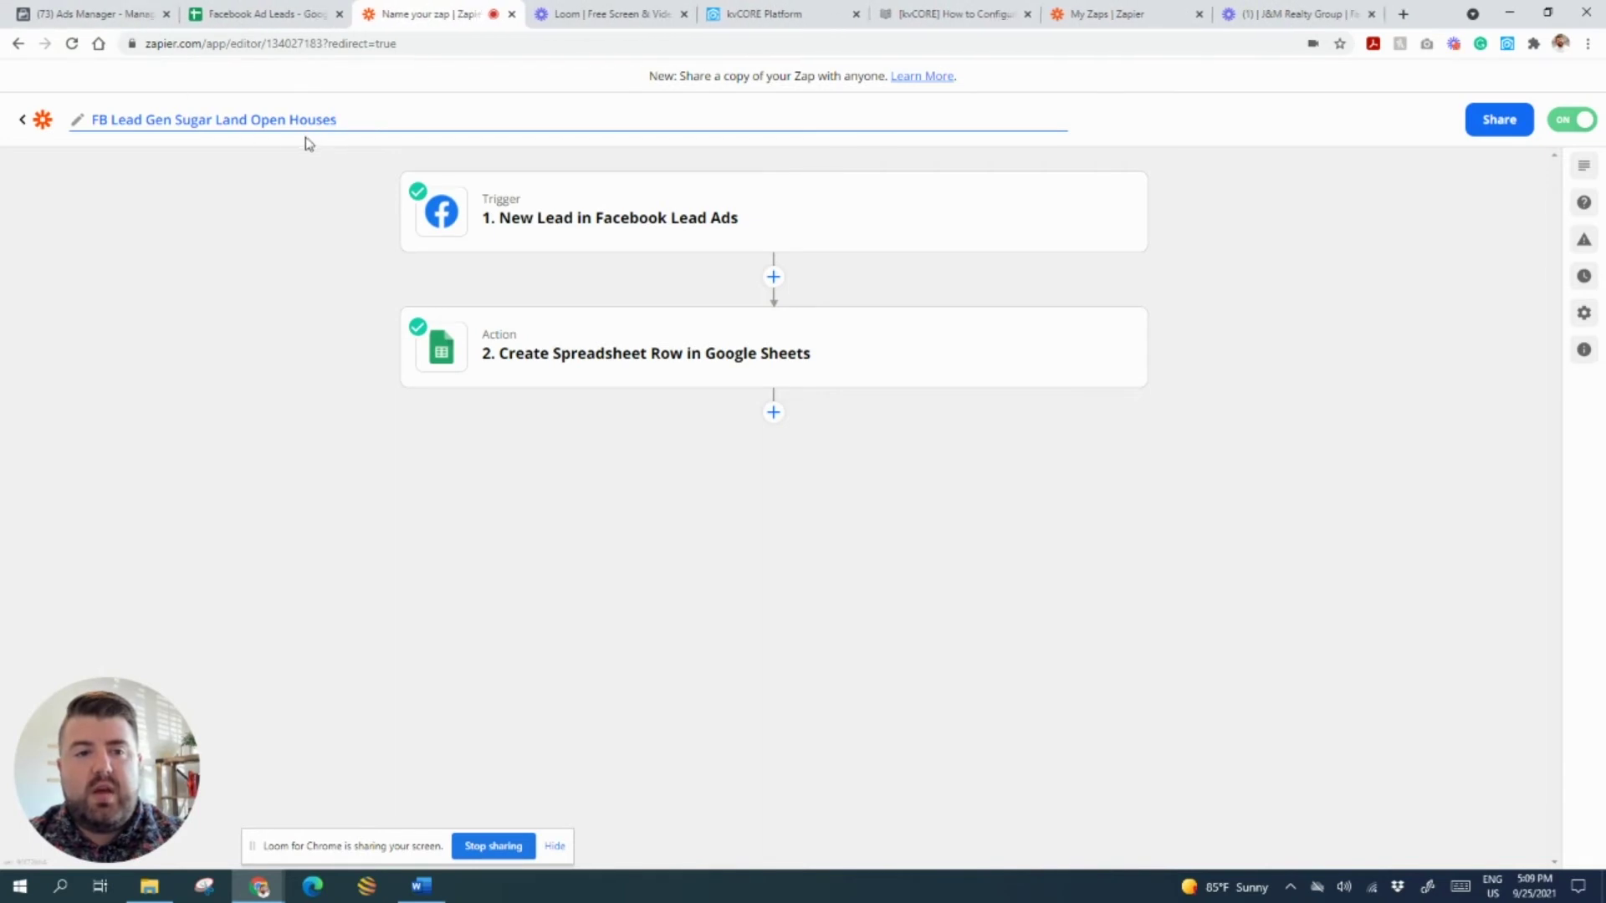
{"action": "left_click", "coordinate": [1480, 411]}
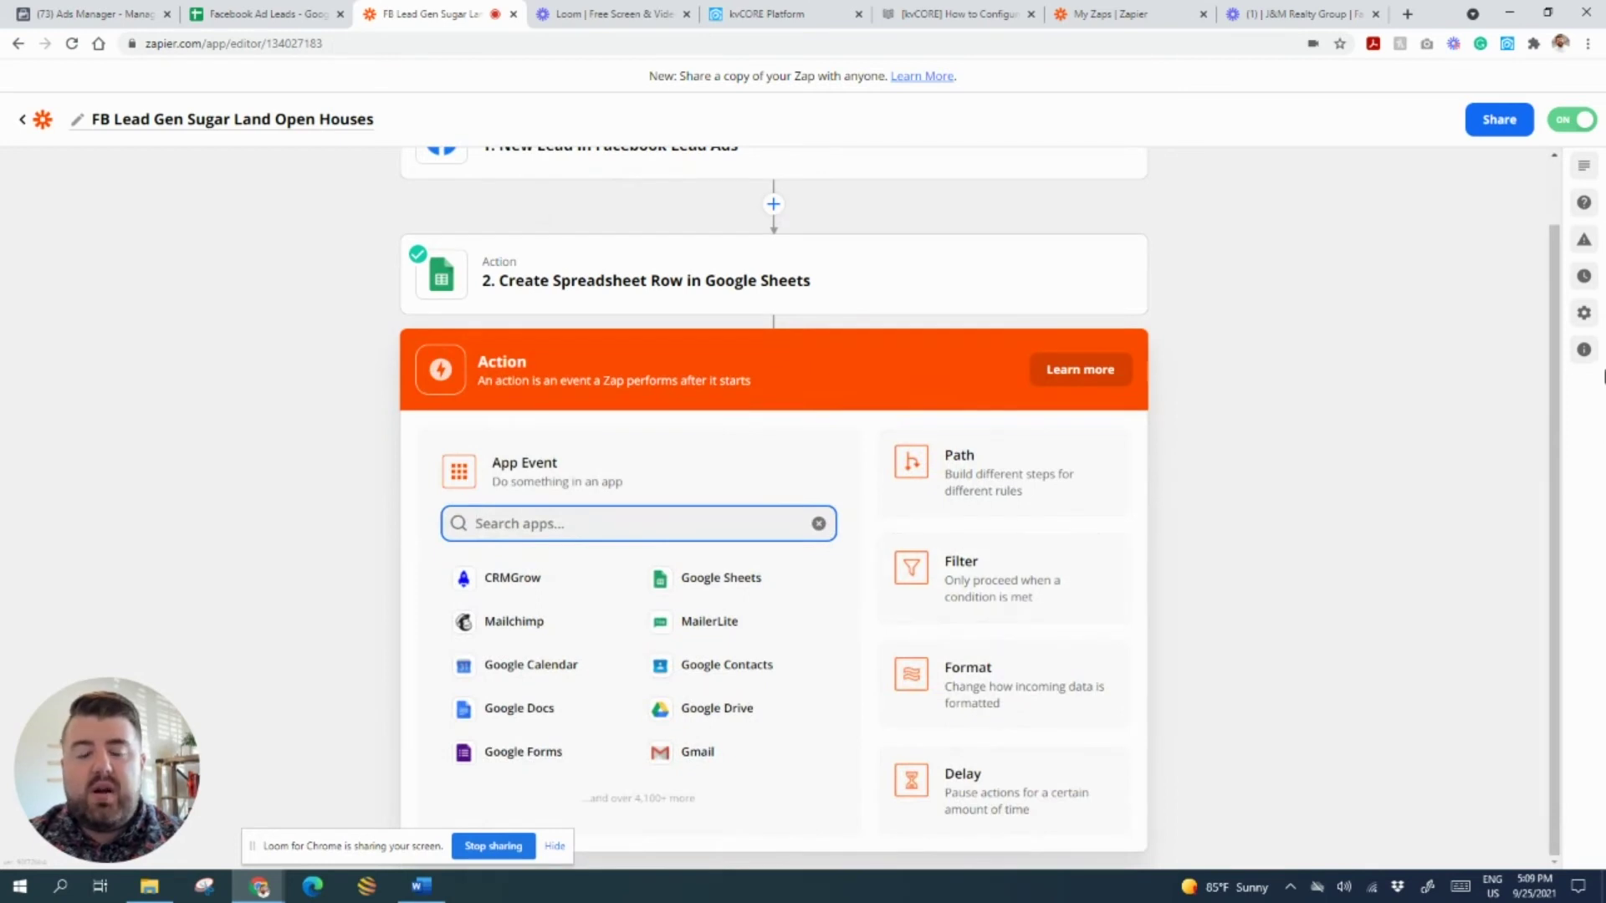
Add kvCORE 1.9.0 as step 3 with the Create Contact (Post) event.
{"action": "type", "text": "kvcore"}
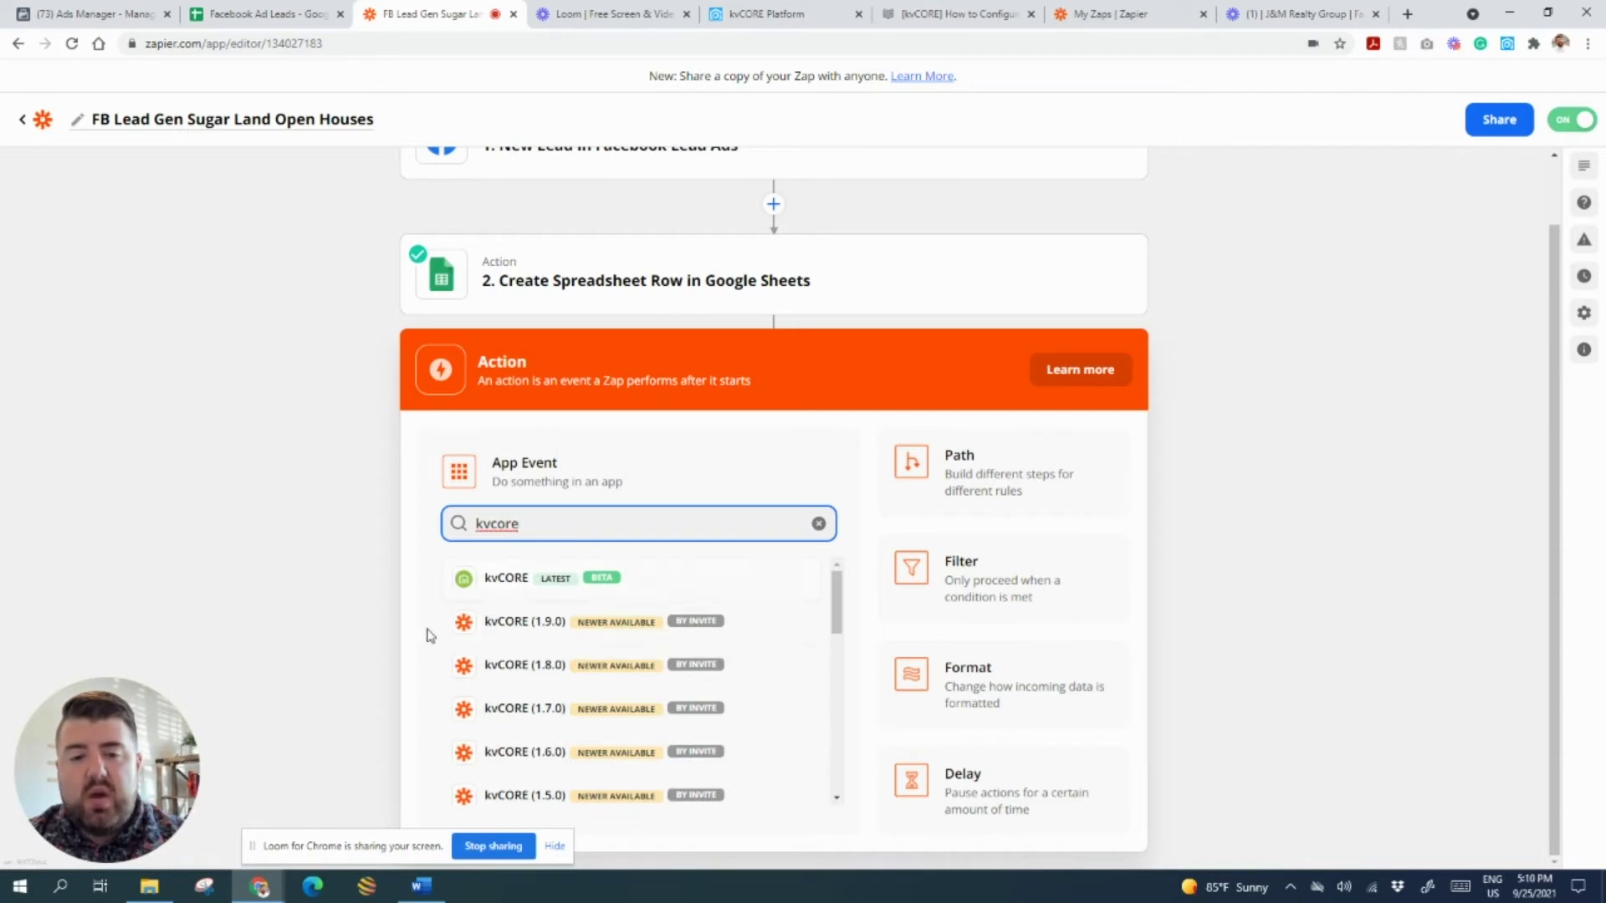
{"action": "left_click", "coordinate": [540, 633]}
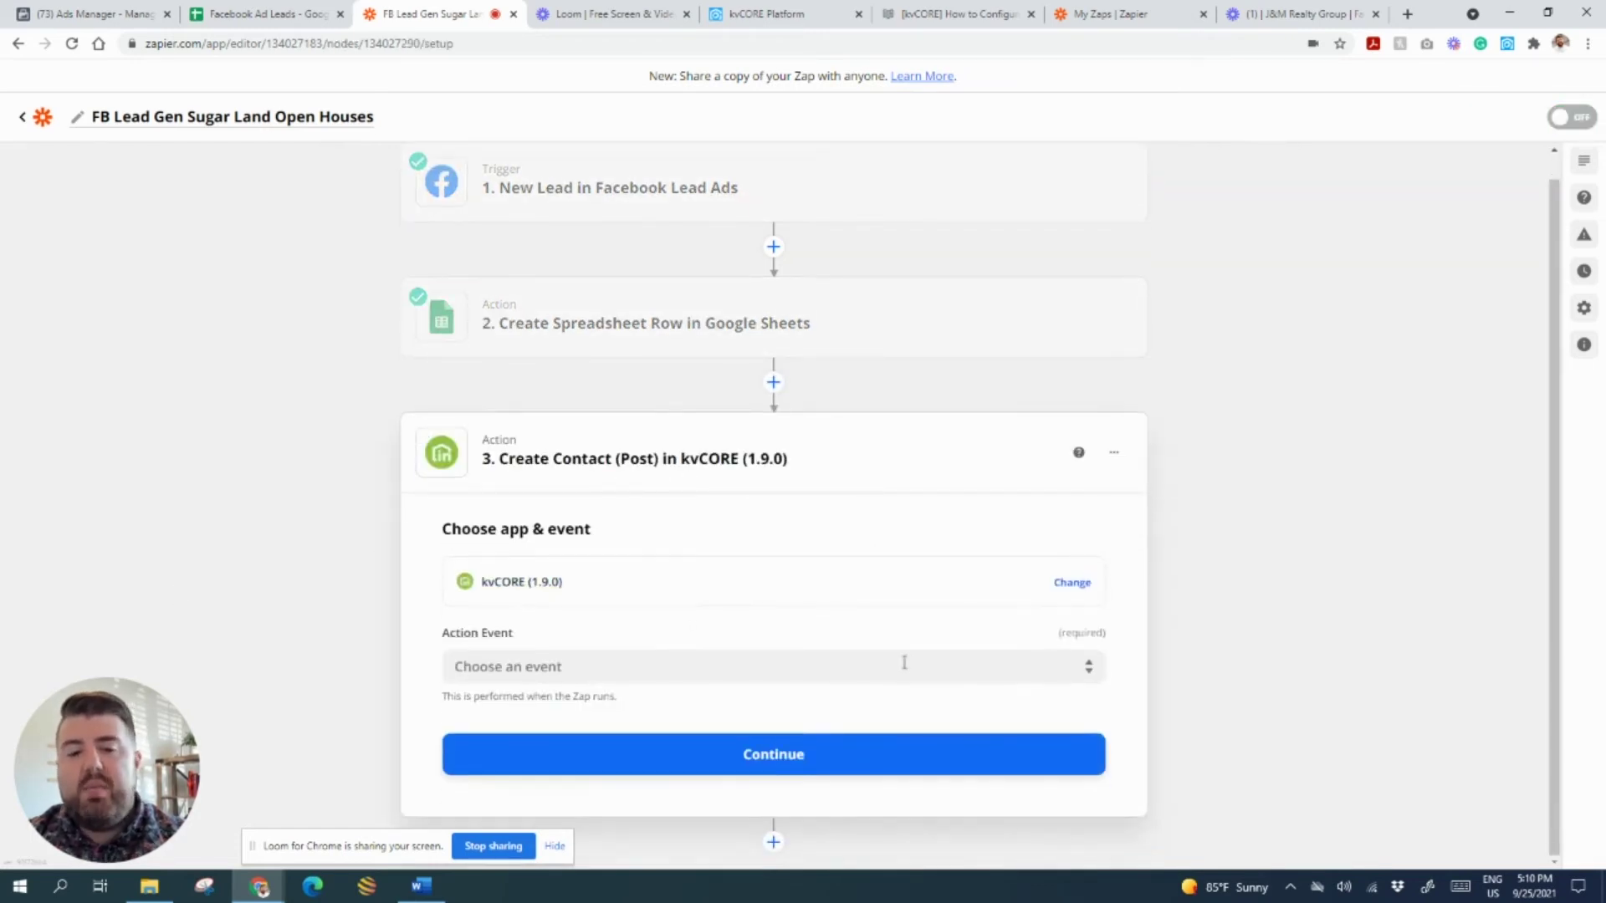
{"action": "left_click", "coordinate": [505, 666]}
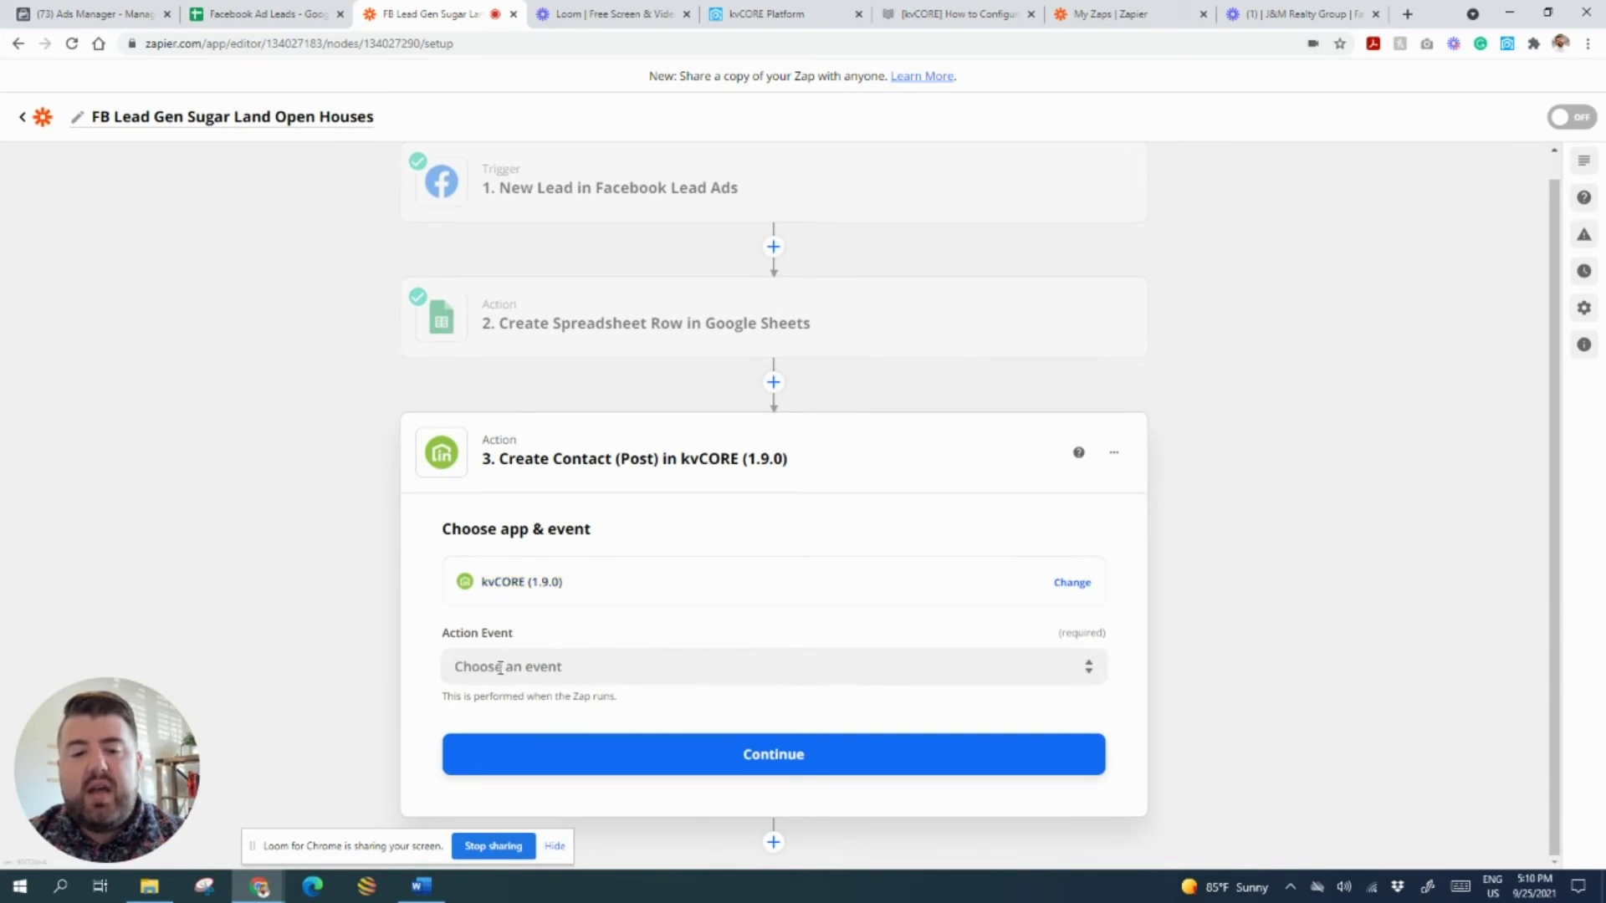
{"action": "left_click", "coordinate": [549, 734]}
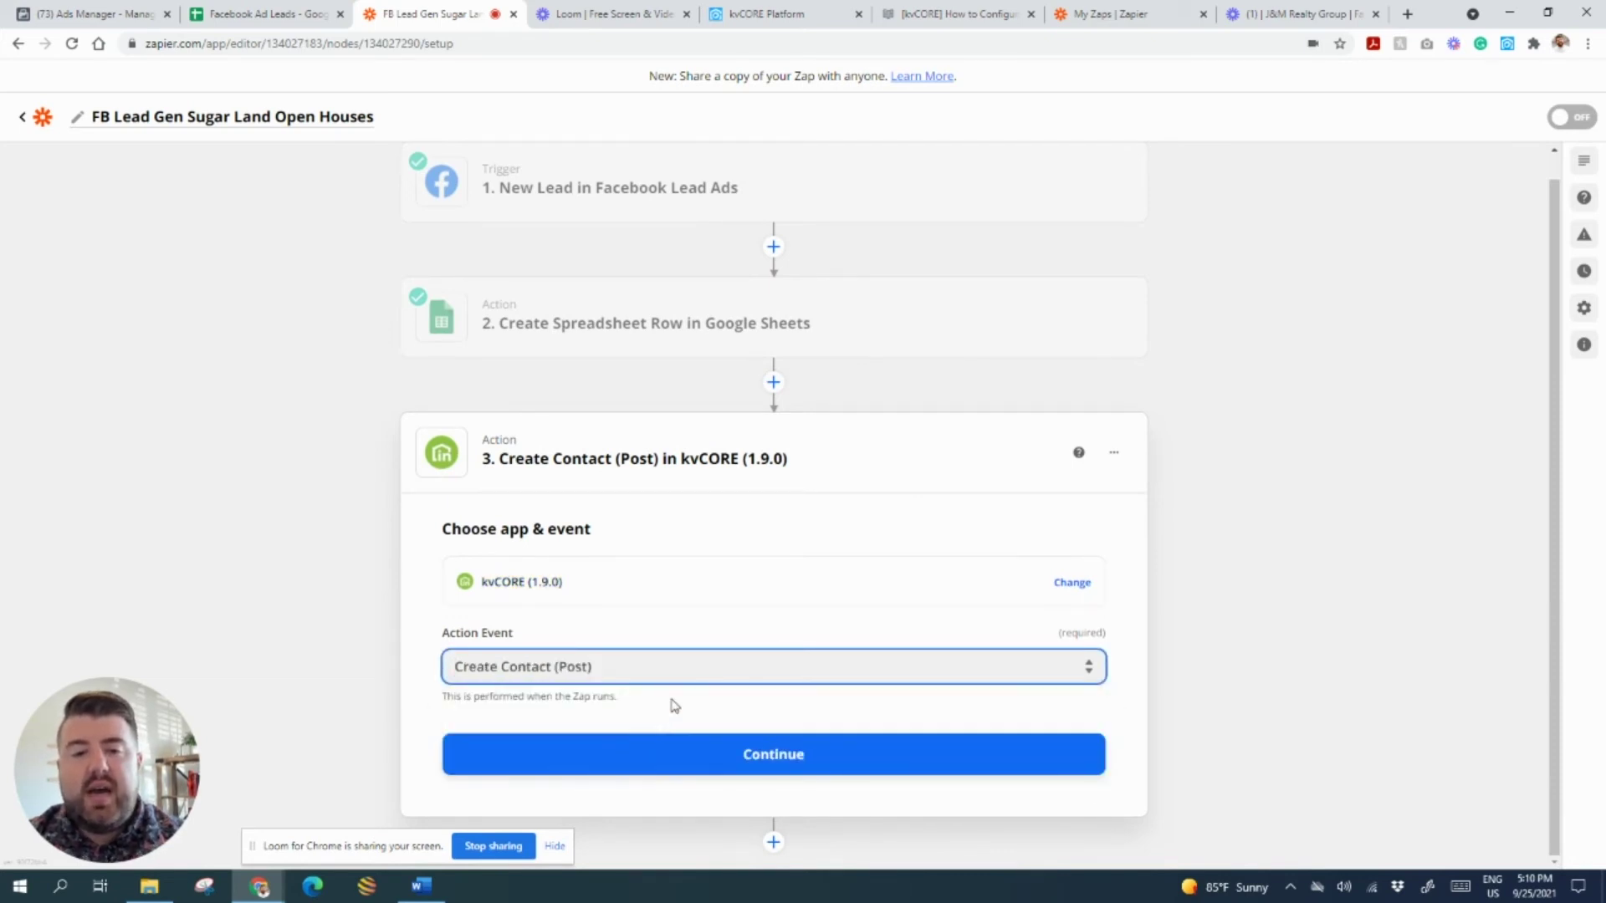
{"action": "left_click", "coordinate": [632, 758]}
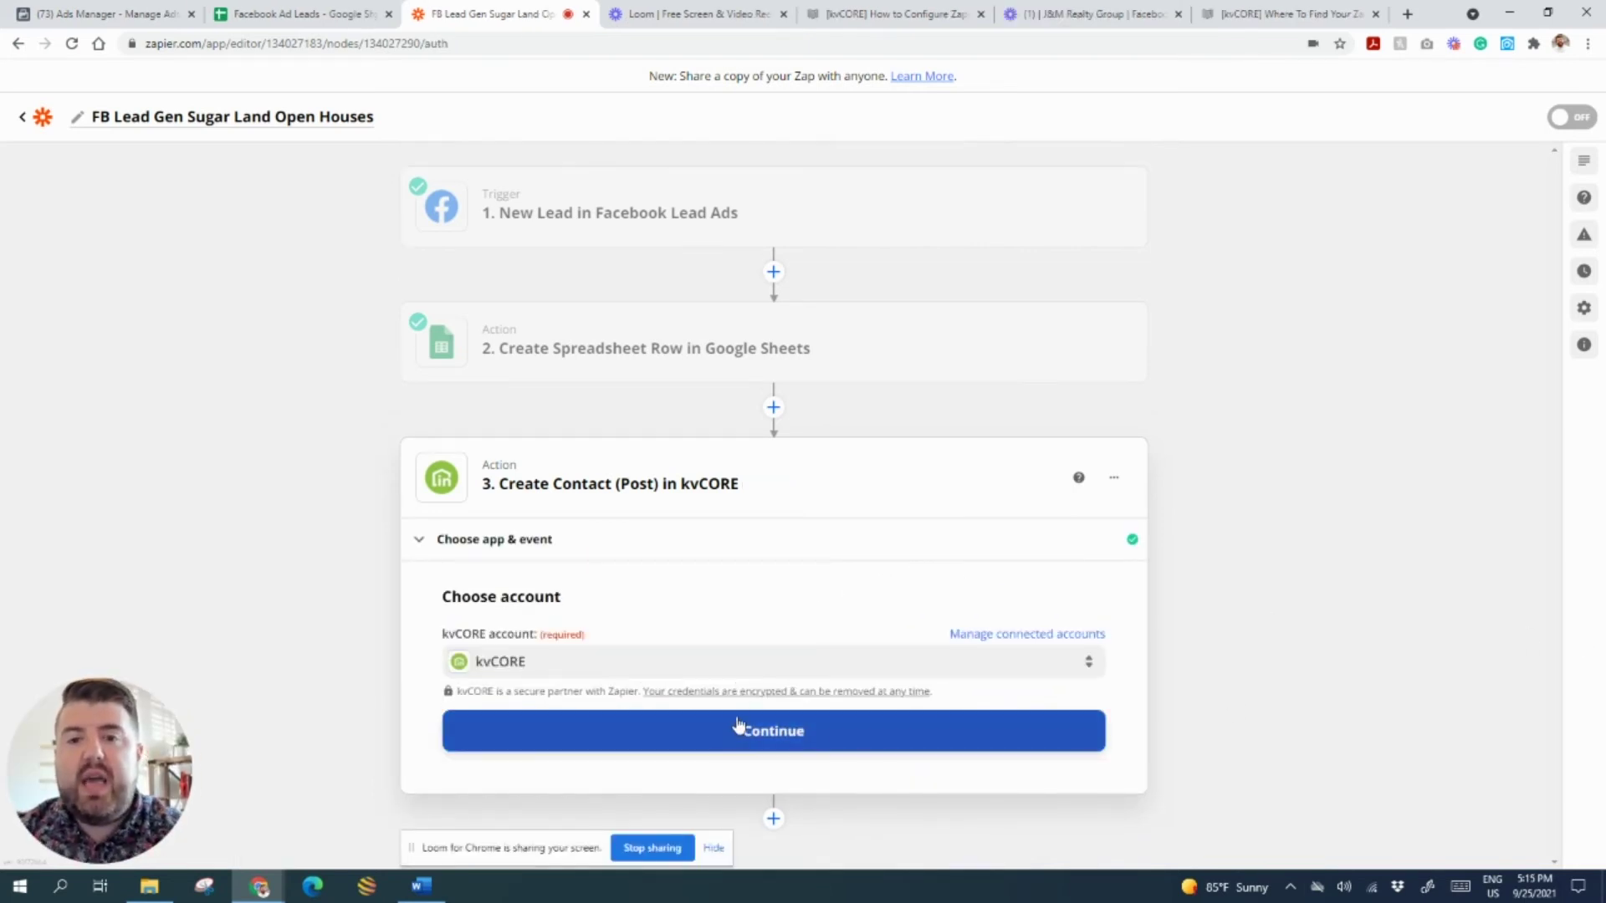
Confirm the kvCORE account, map First Name, and set the lead type to Buyer.
{"action": "left_click", "coordinate": [810, 739]}
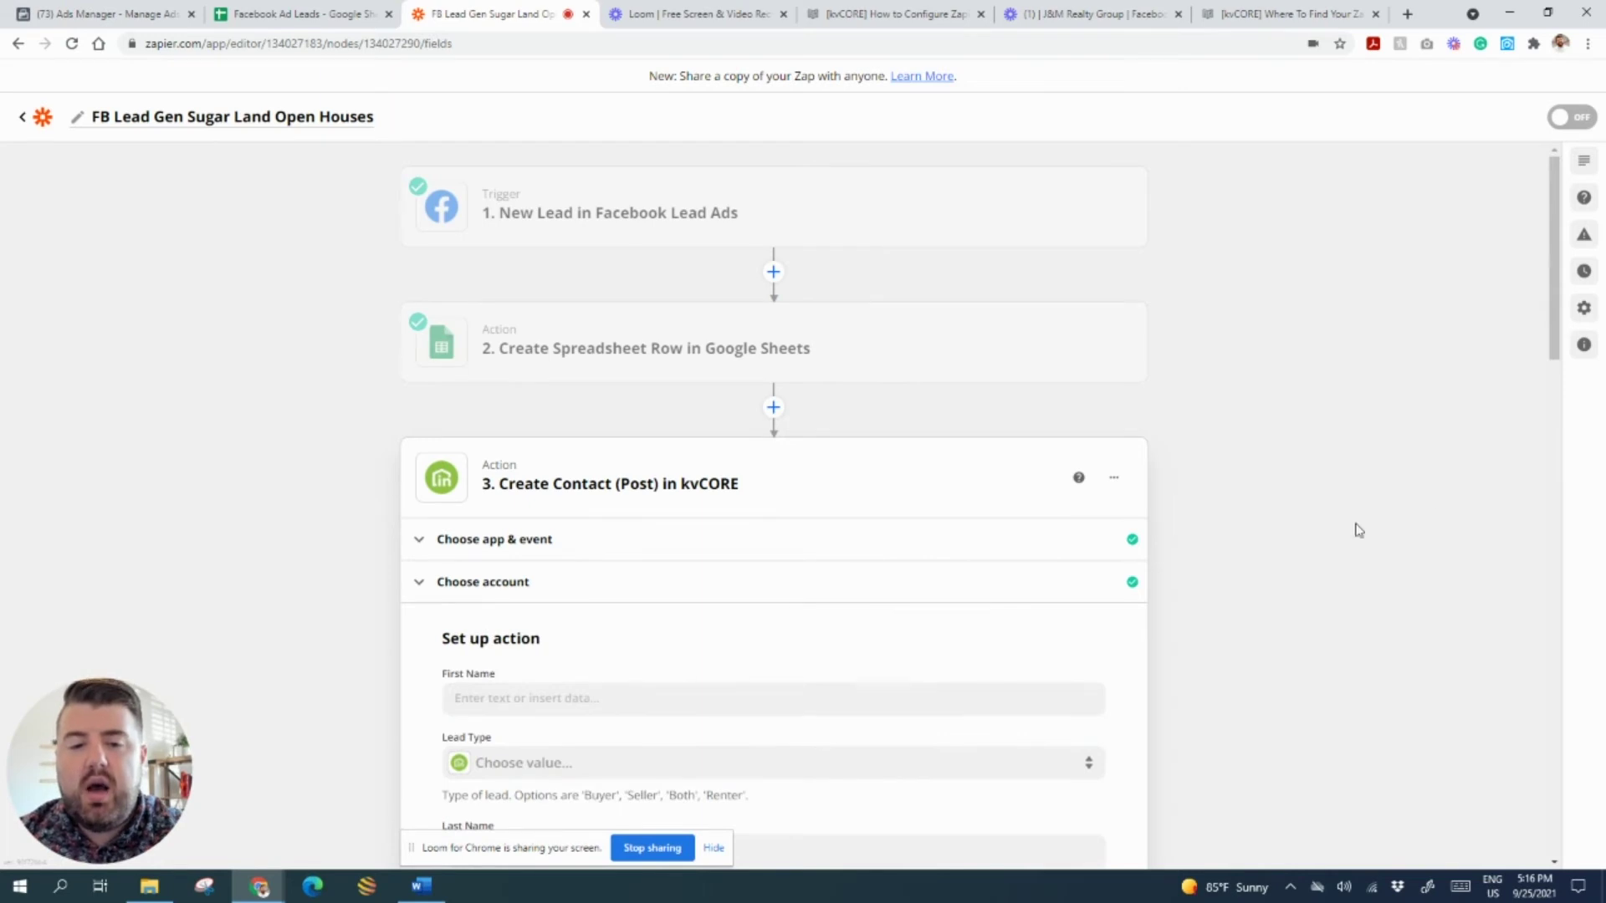
{"action": "scroll", "coordinate": [1437, 481], "scroll_direction": "down", "scroll_amount": 4}
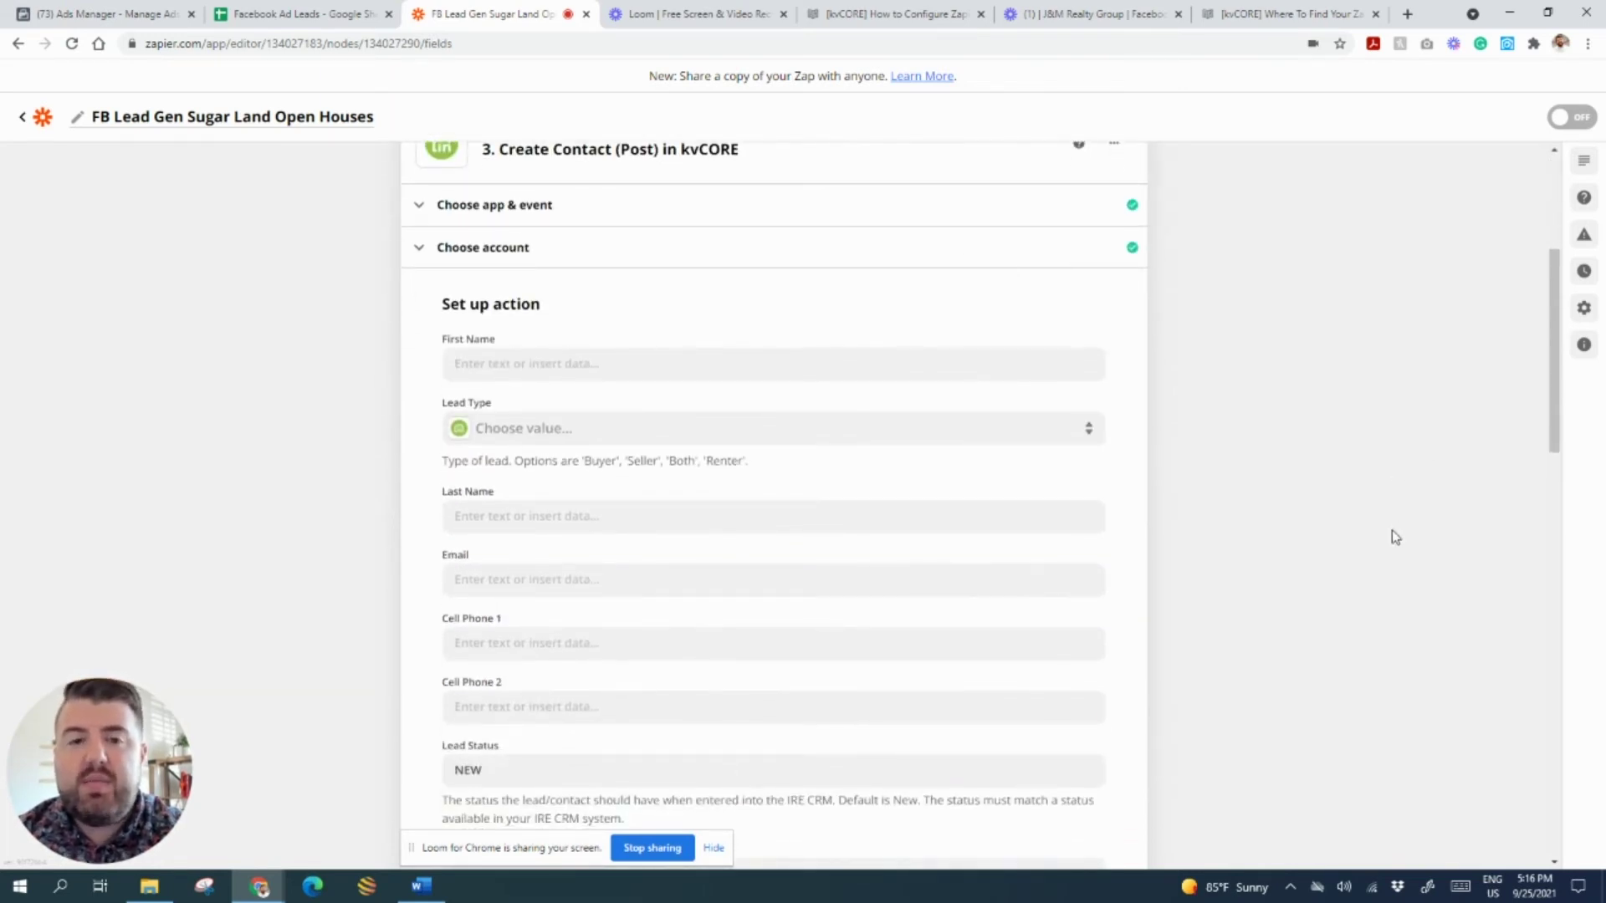
{"action": "left_click", "coordinate": [609, 363]}
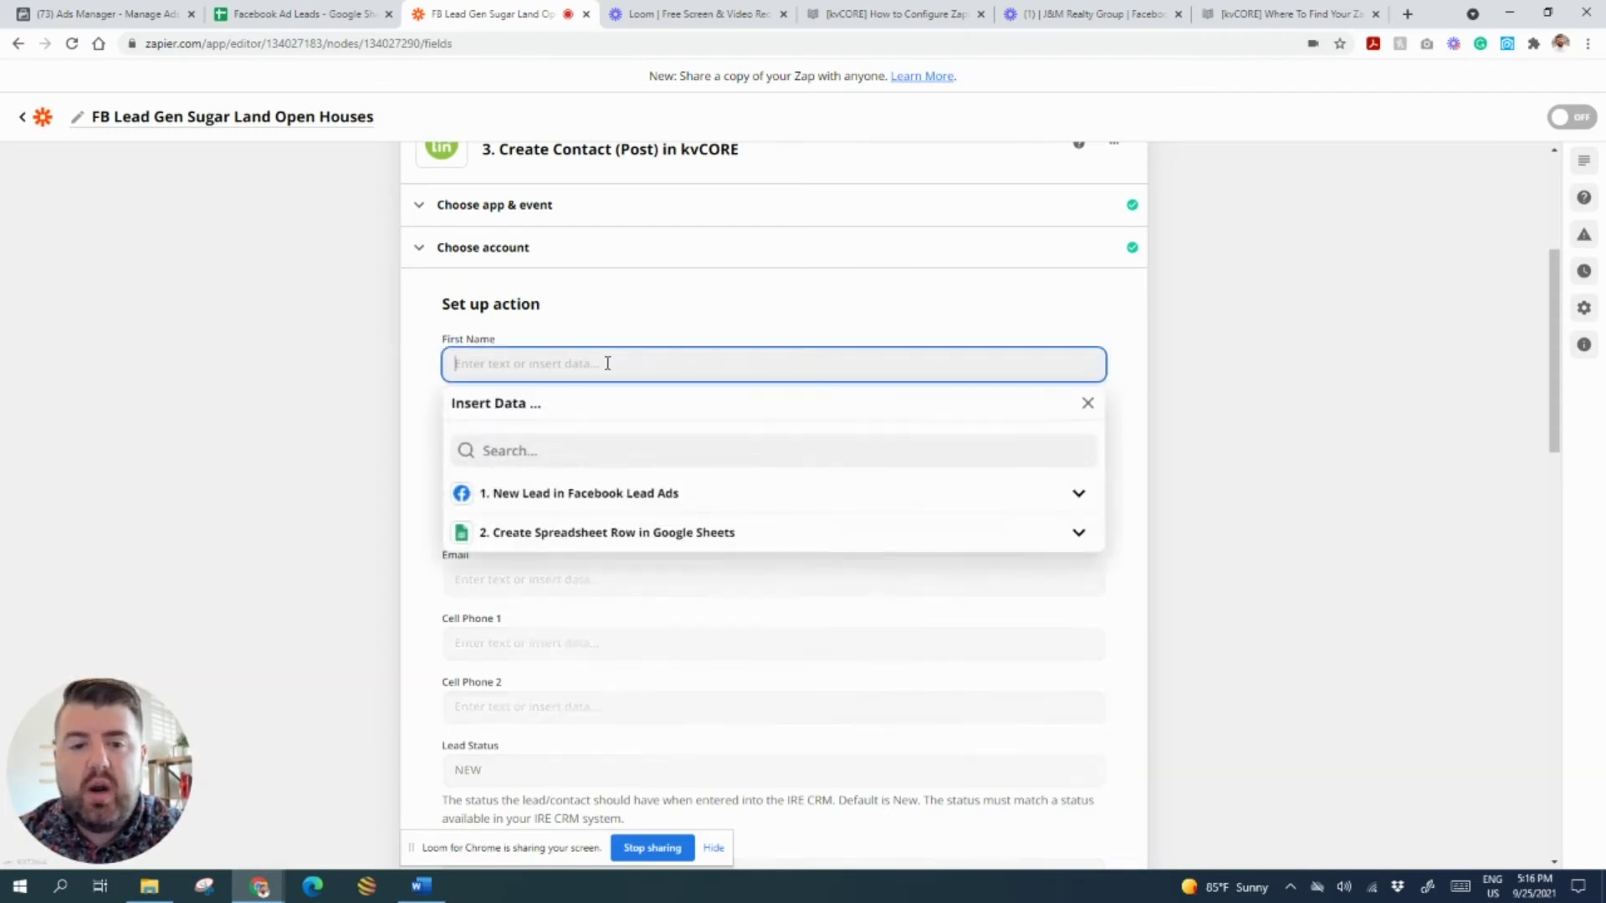
{"action": "left_click", "coordinate": [688, 500]}
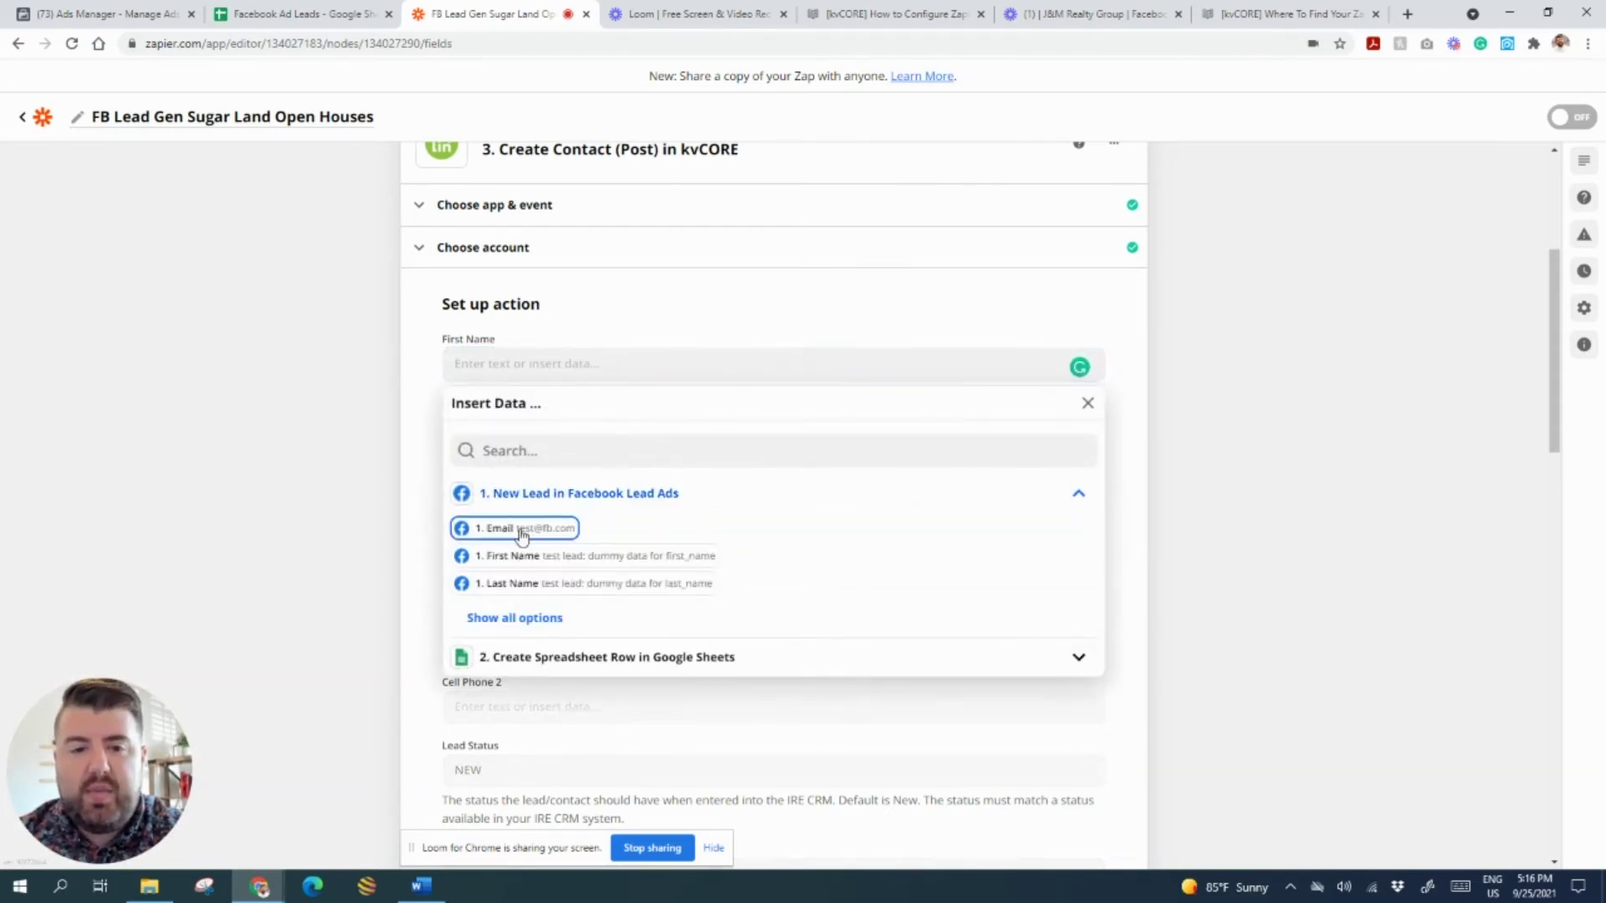
{"action": "left_click", "coordinate": [514, 557]}
{"action": "left_click", "coordinate": [414, 420]}
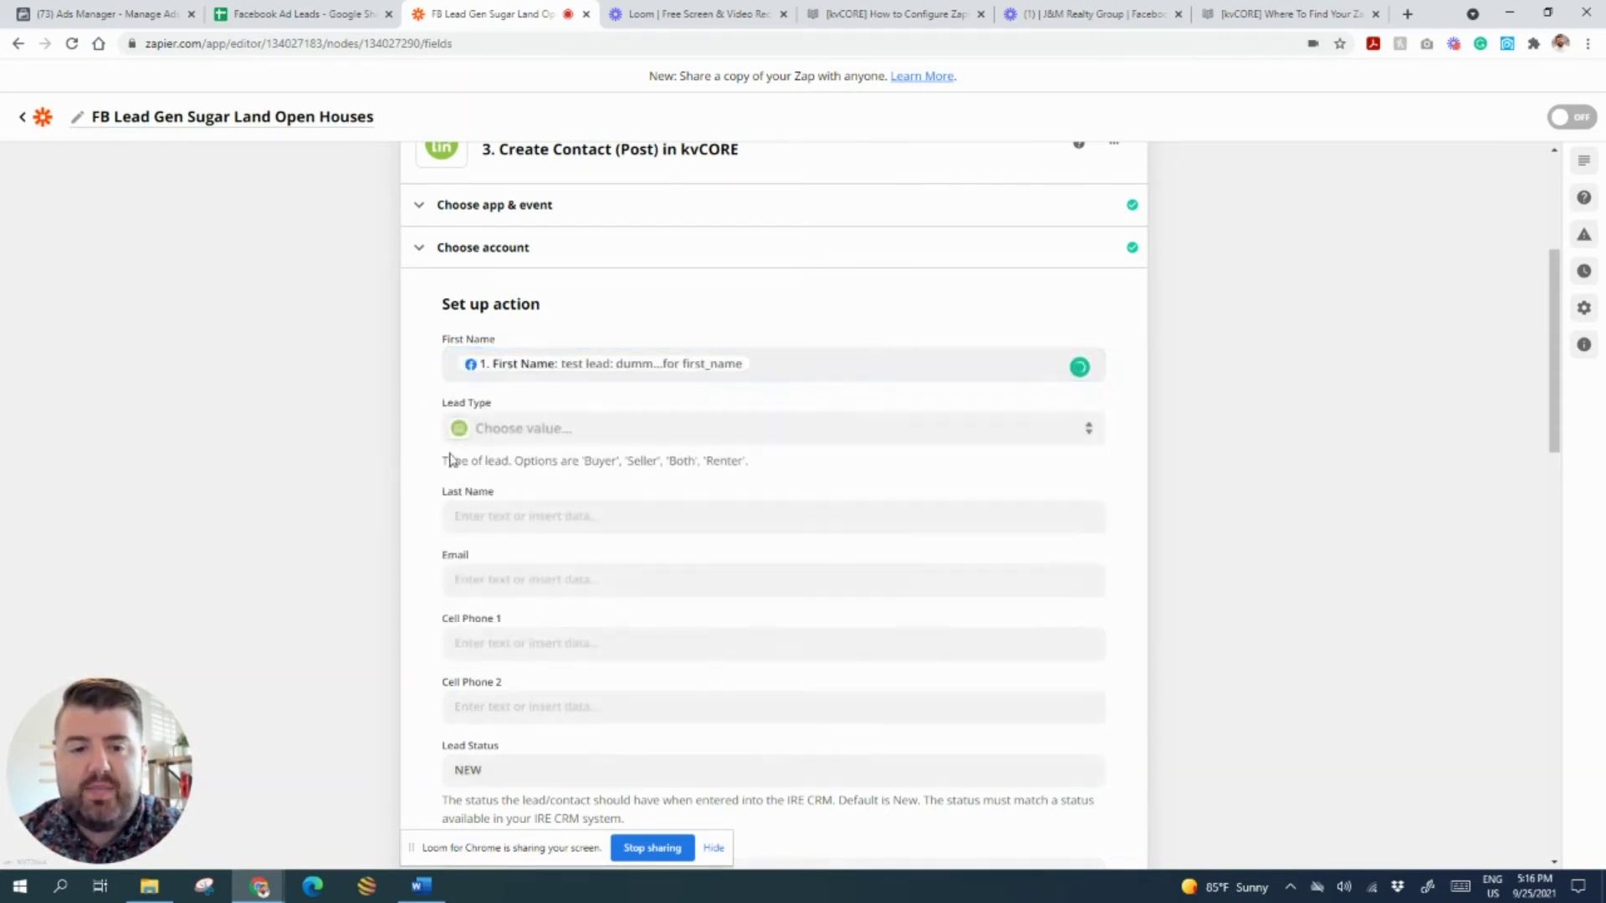
{"action": "left_click", "coordinate": [502, 430]}
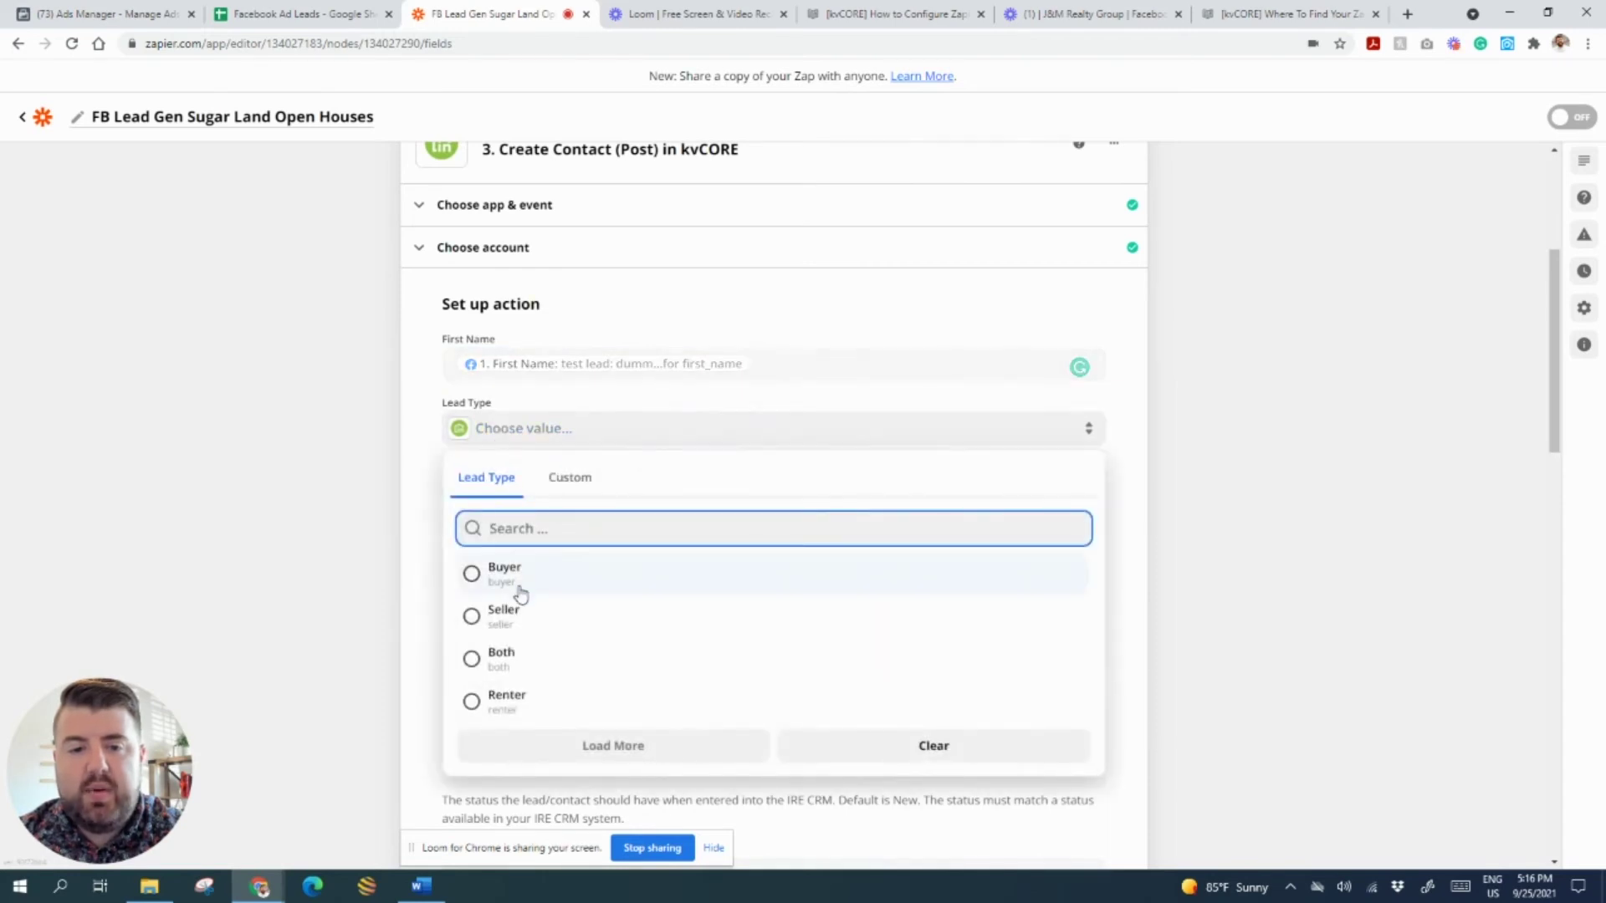
{"action": "left_click", "coordinate": [517, 585]}
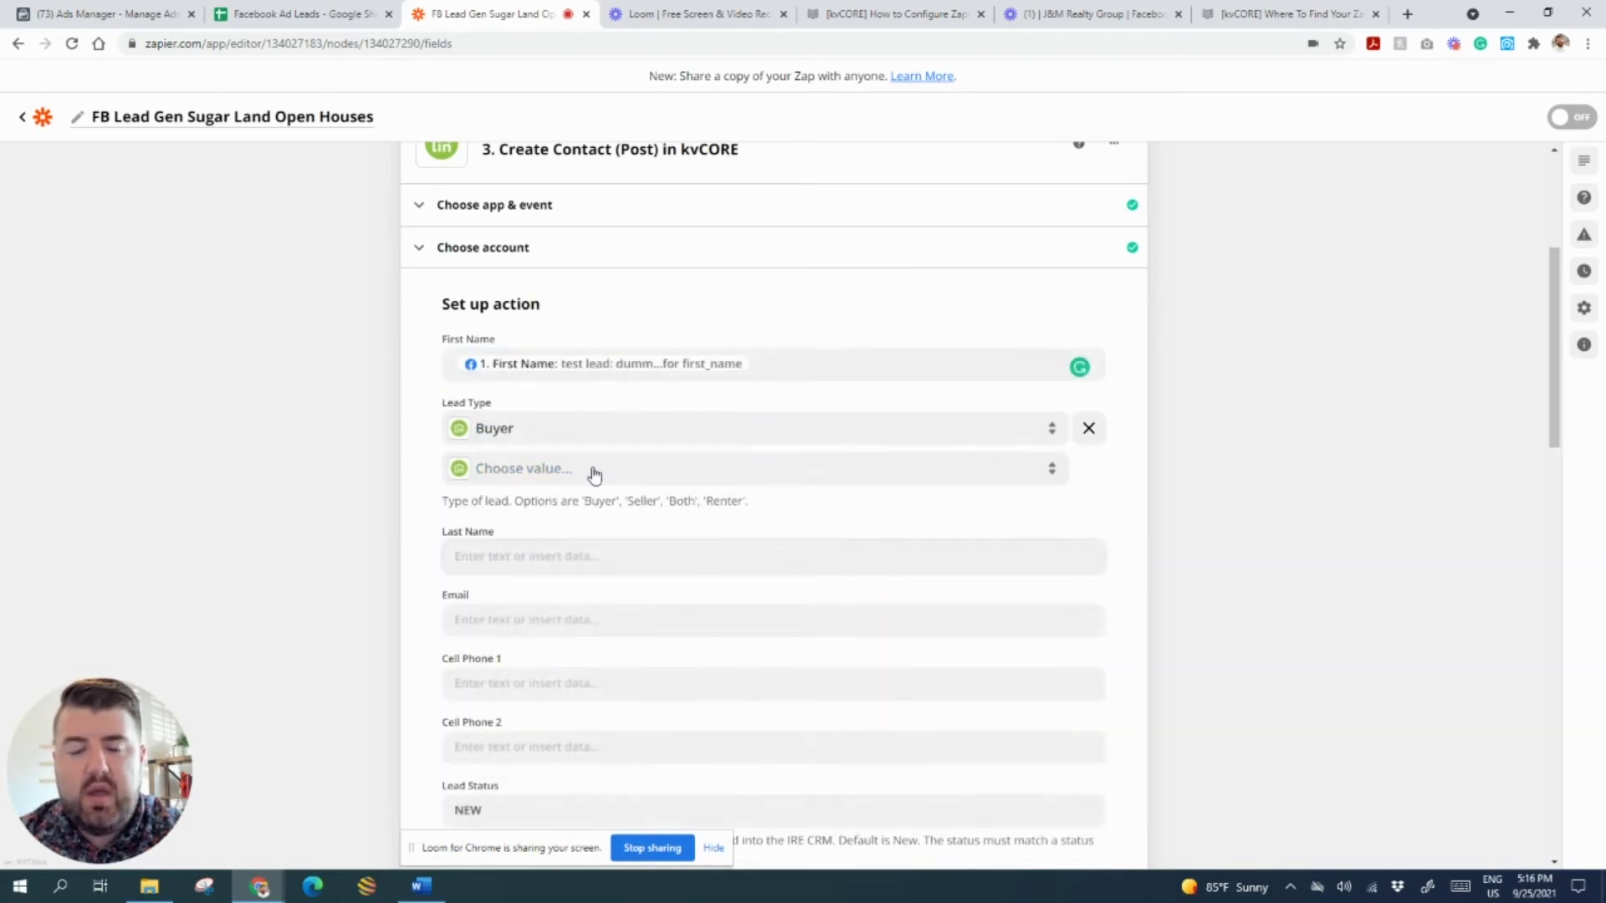
Map the lead's Last Name and Email into the kvCORE contact fields.
{"action": "scroll", "coordinate": [452, 411], "scroll_direction": "down", "scroll_amount": 3}
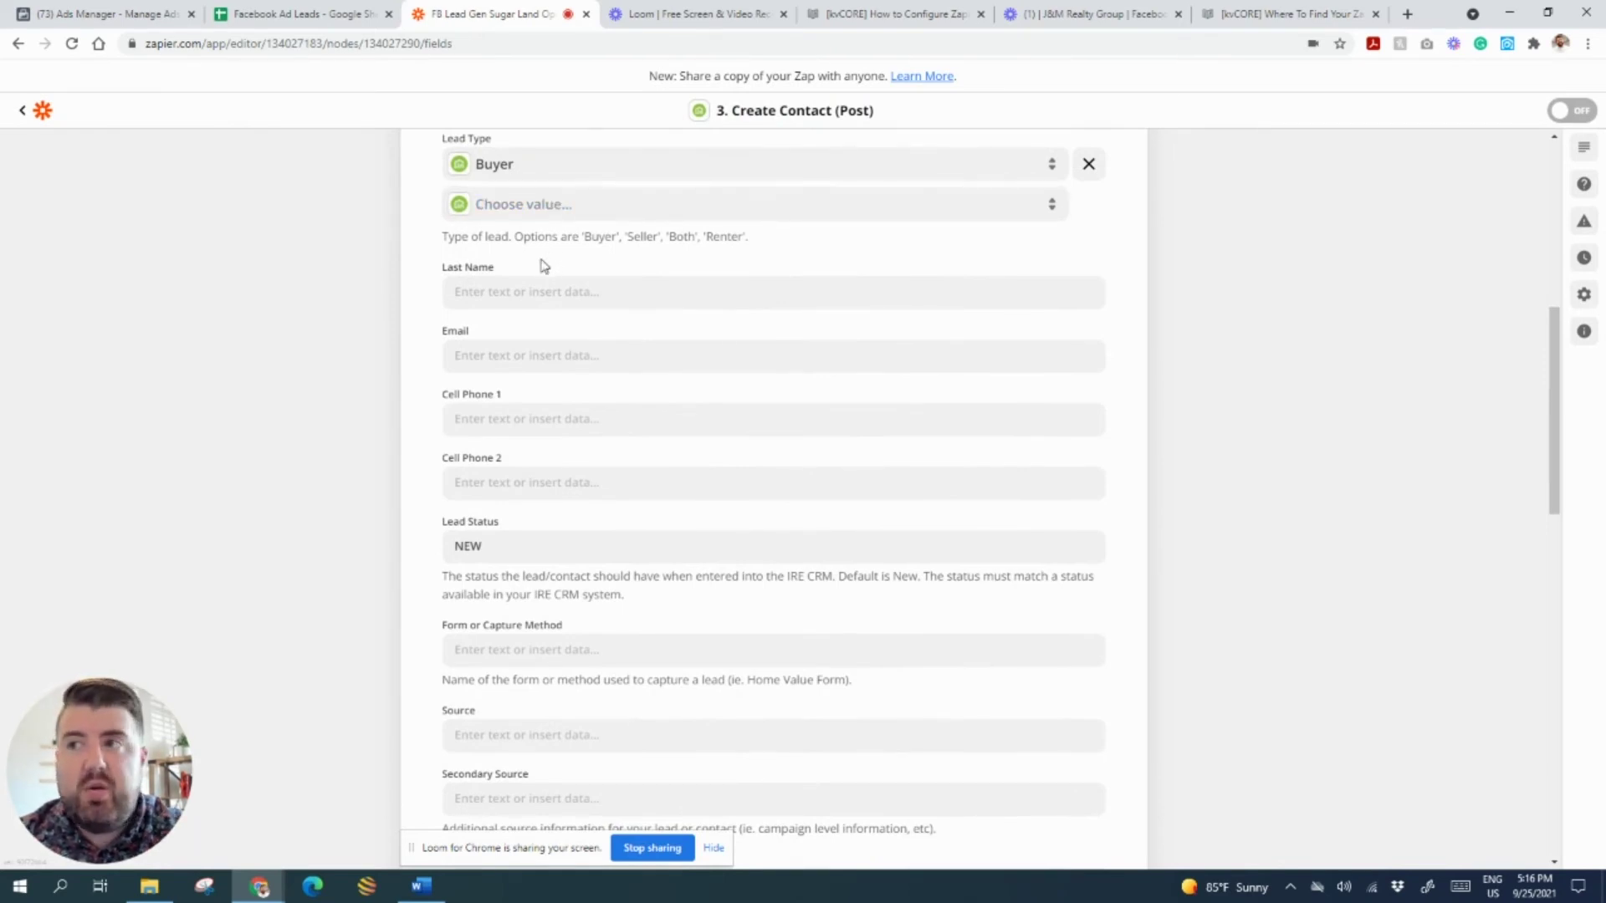
{"action": "left_click", "coordinate": [508, 292]}
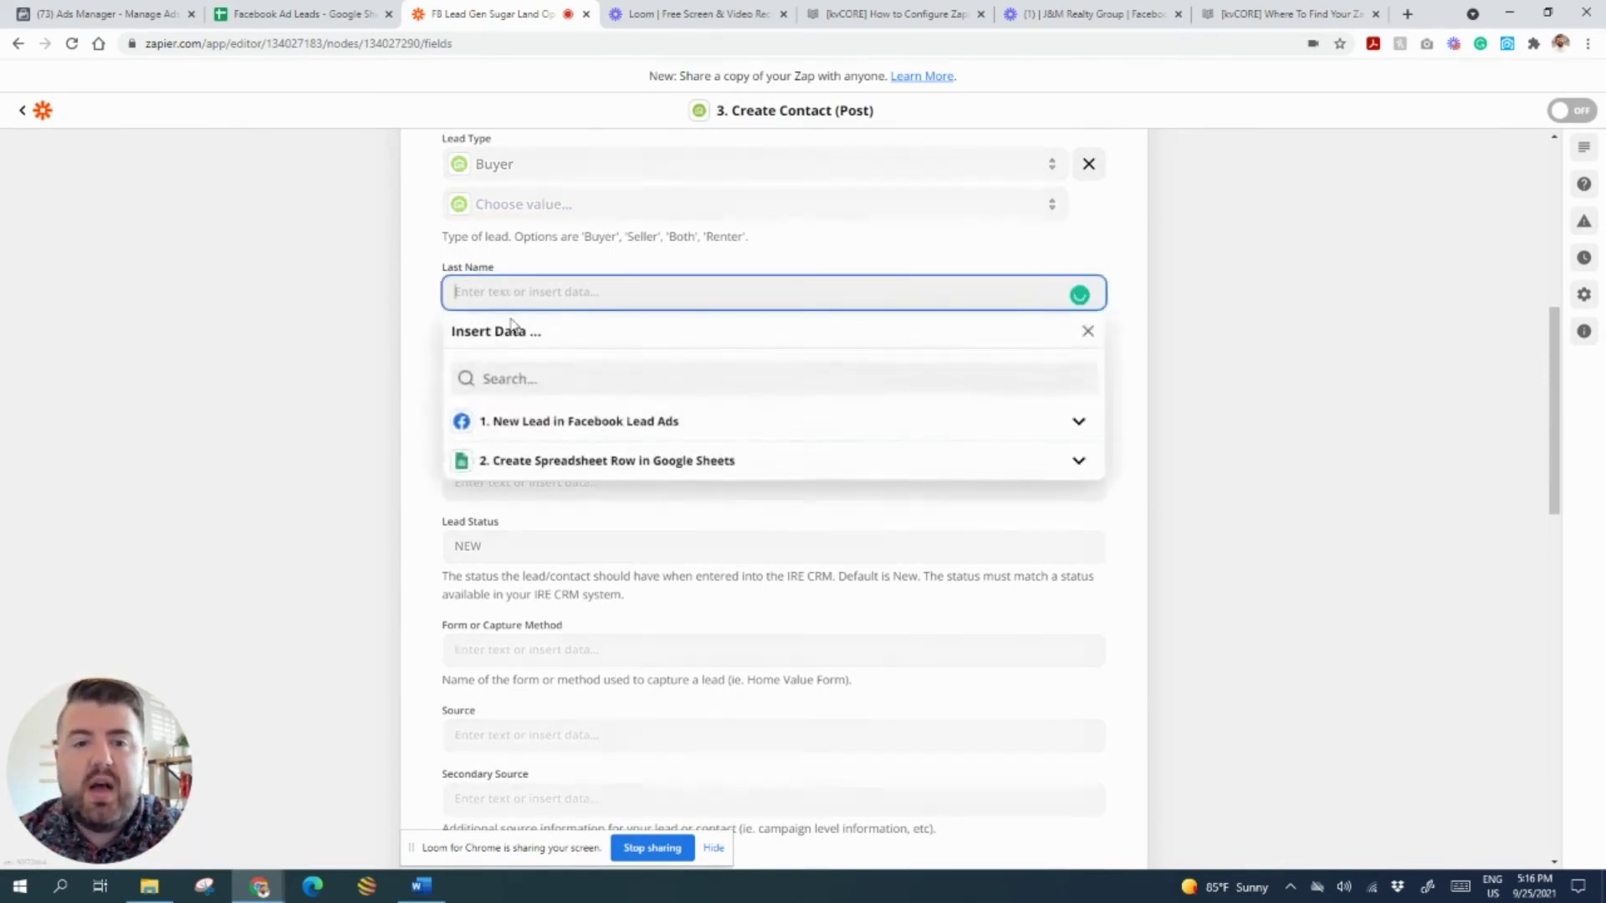
{"action": "left_click", "coordinate": [552, 425]}
{"action": "left_click", "coordinate": [578, 512]}
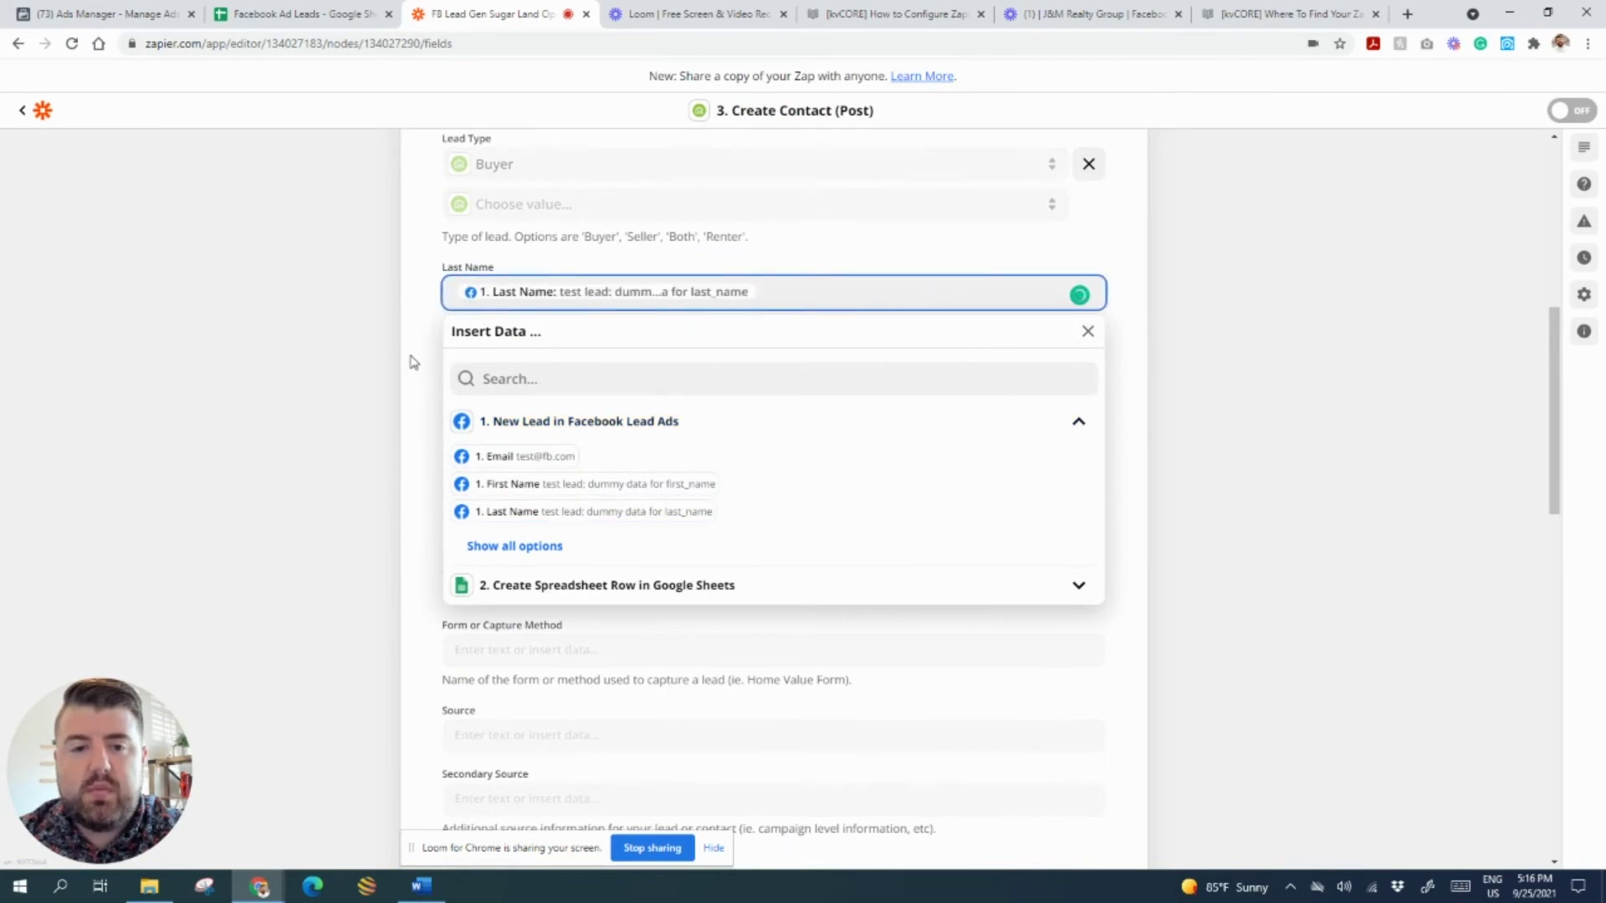
{"action": "left_click", "coordinate": [466, 355]}
{"action": "left_click", "coordinate": [531, 489]}
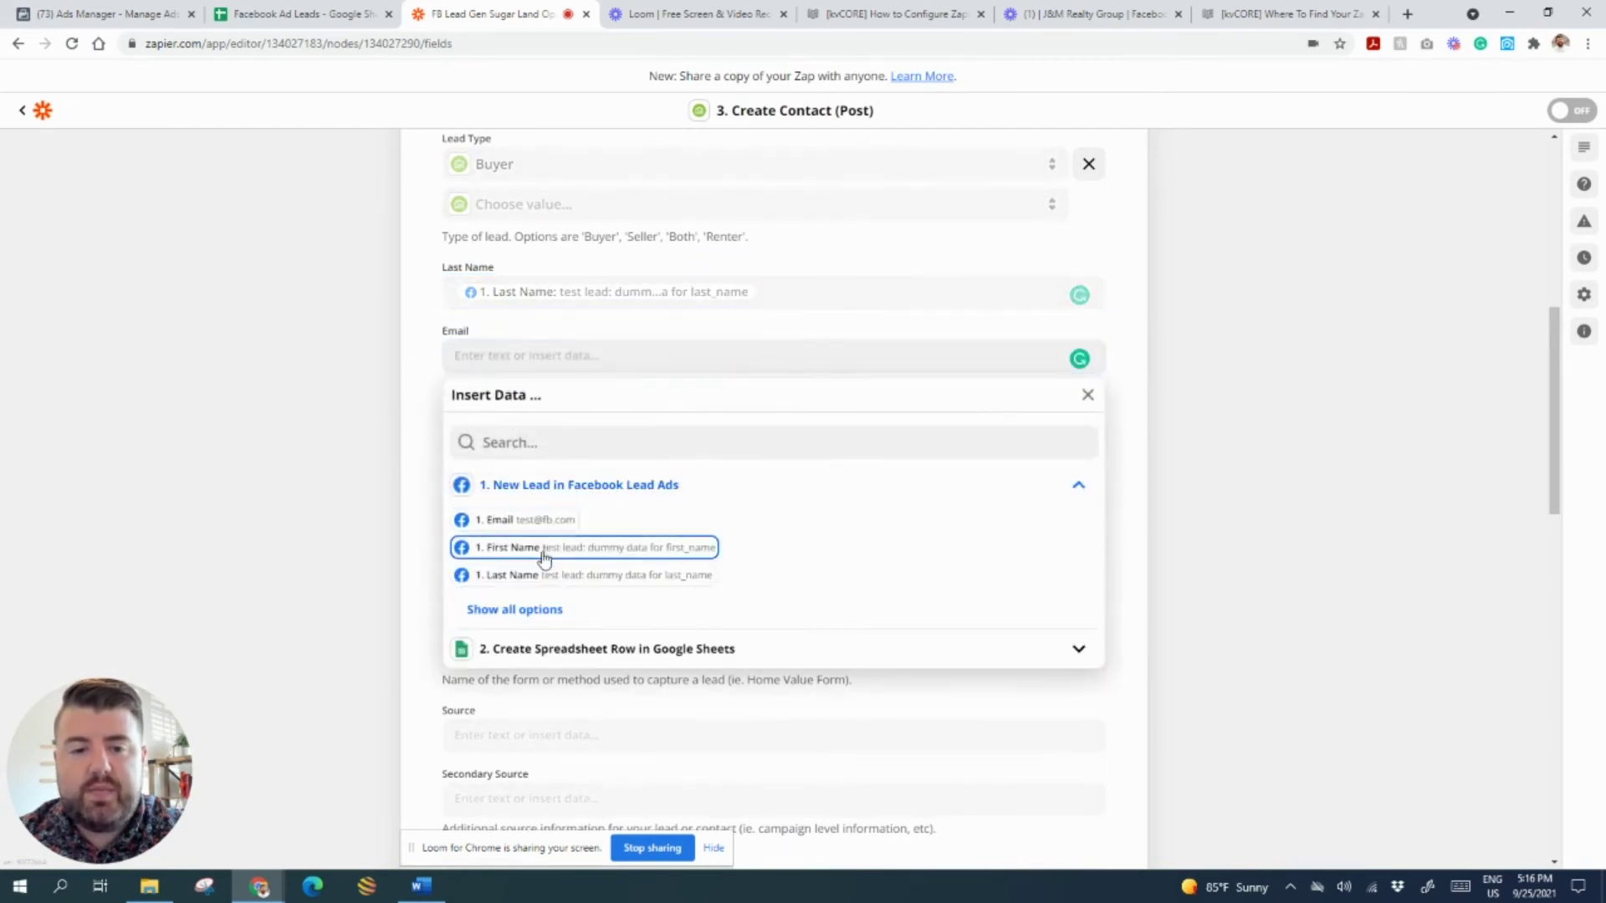
{"action": "left_click", "coordinate": [536, 520]}
{"action": "left_click", "coordinate": [433, 475]}
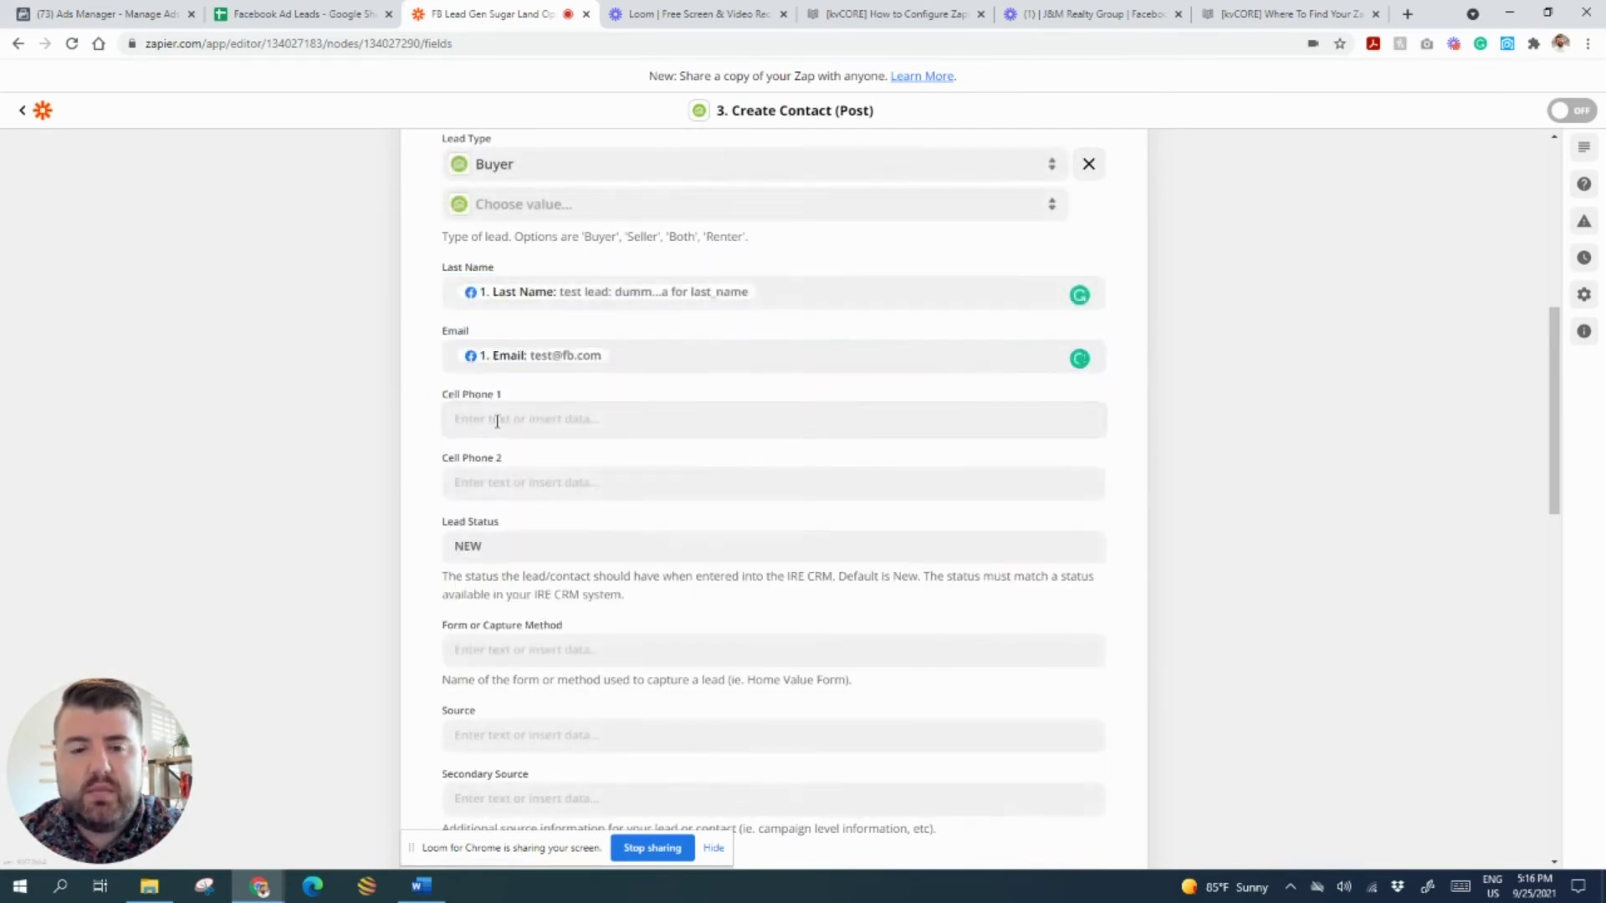
Map the lead's Phone Number into Cell Phone 1.
{"action": "left_click", "coordinate": [495, 419]}
{"action": "left_click", "coordinate": [552, 550]}
{"action": "left_click", "coordinate": [556, 679]}
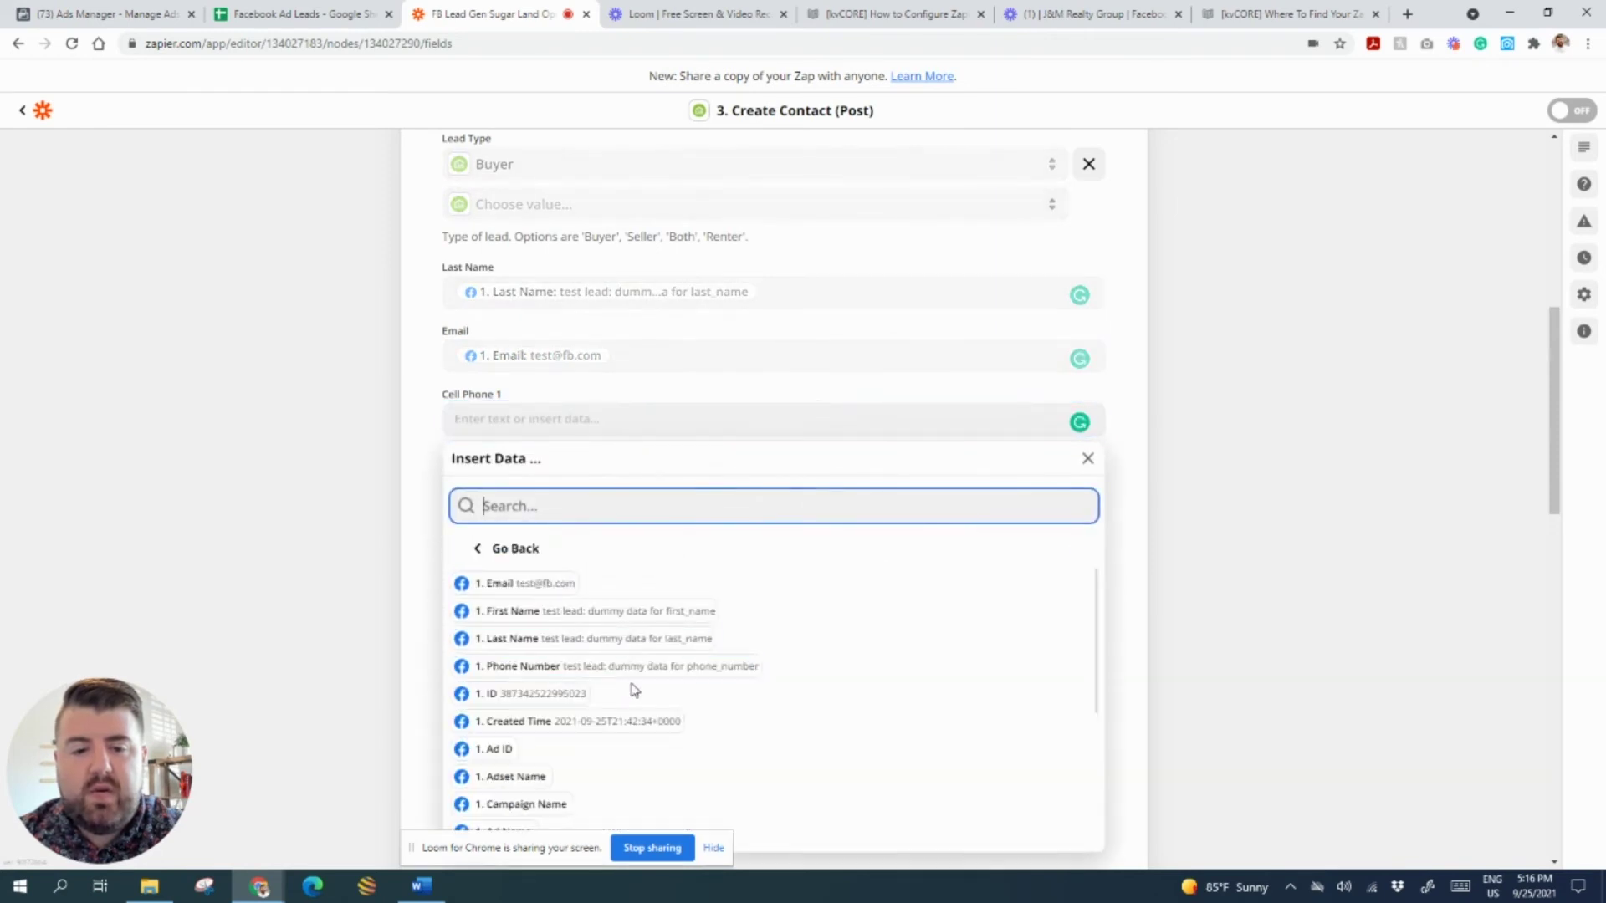
{"action": "scroll", "coordinate": [629, 739], "scroll_direction": "down", "scroll_amount": 5}
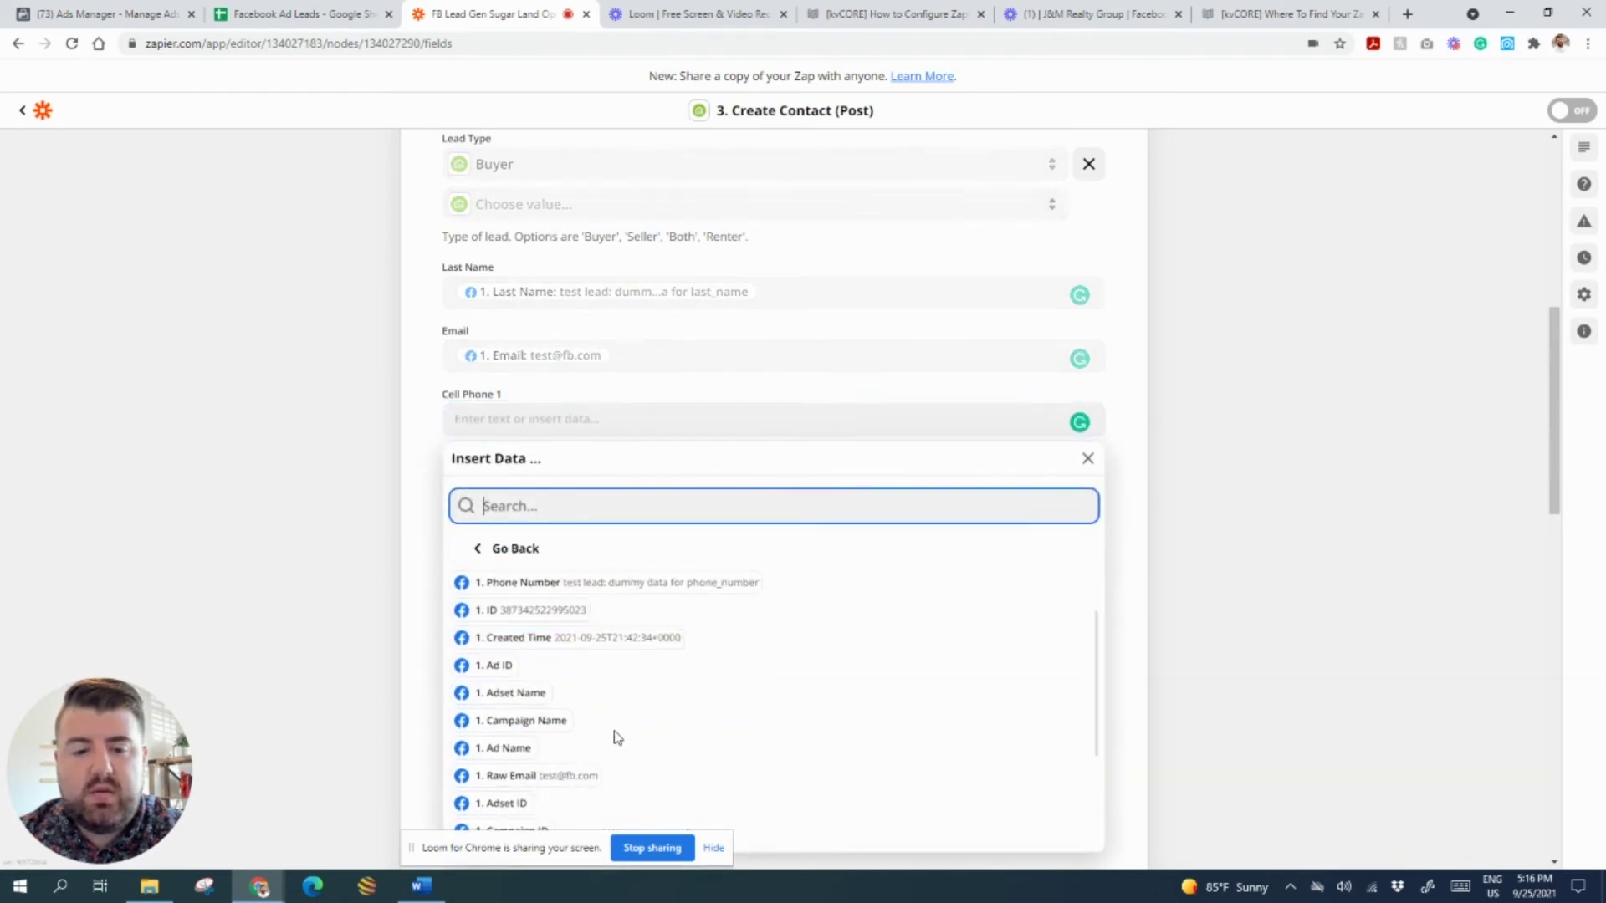
{"action": "scroll", "coordinate": [612, 739], "scroll_direction": "down", "scroll_amount": 1}
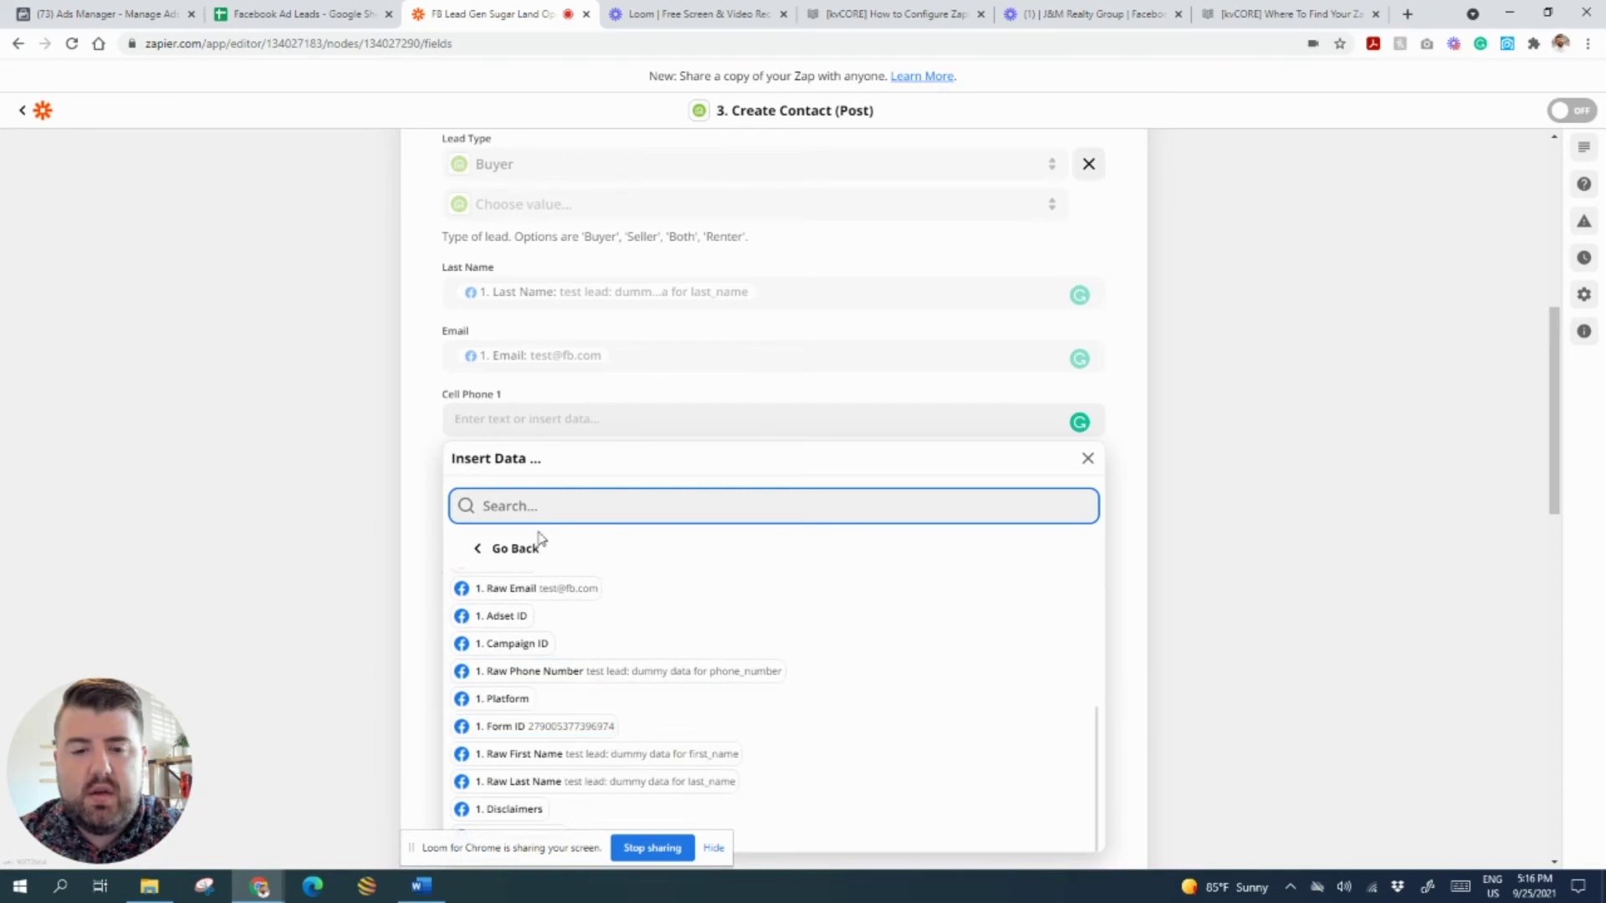
{"action": "type", "text": "phon"}
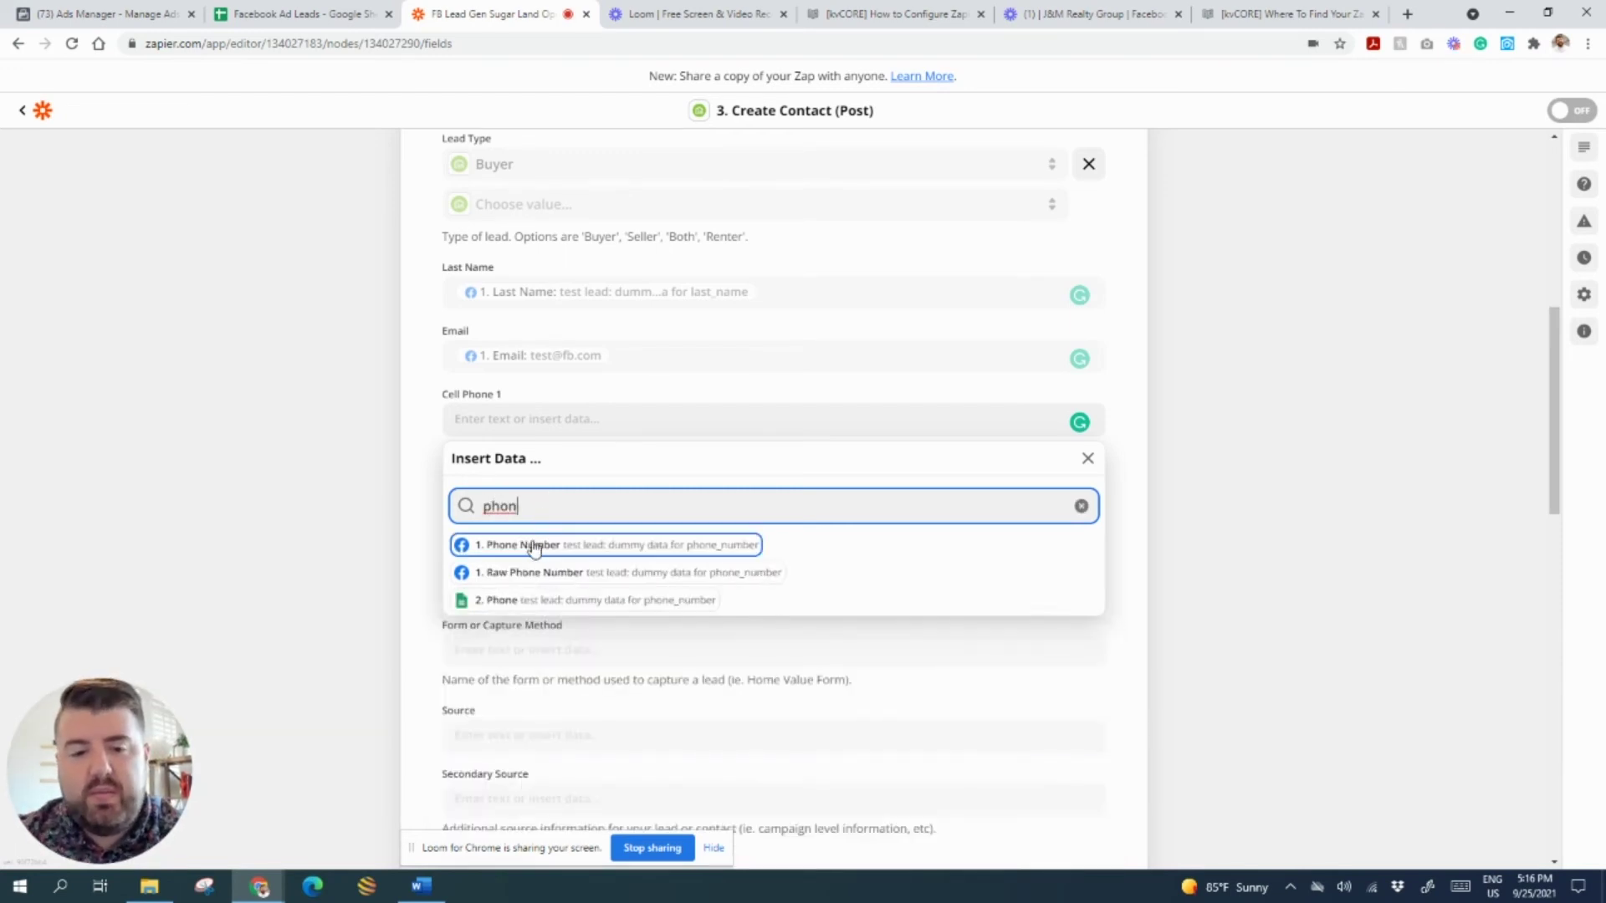
{"action": "left_click", "coordinate": [514, 545]}
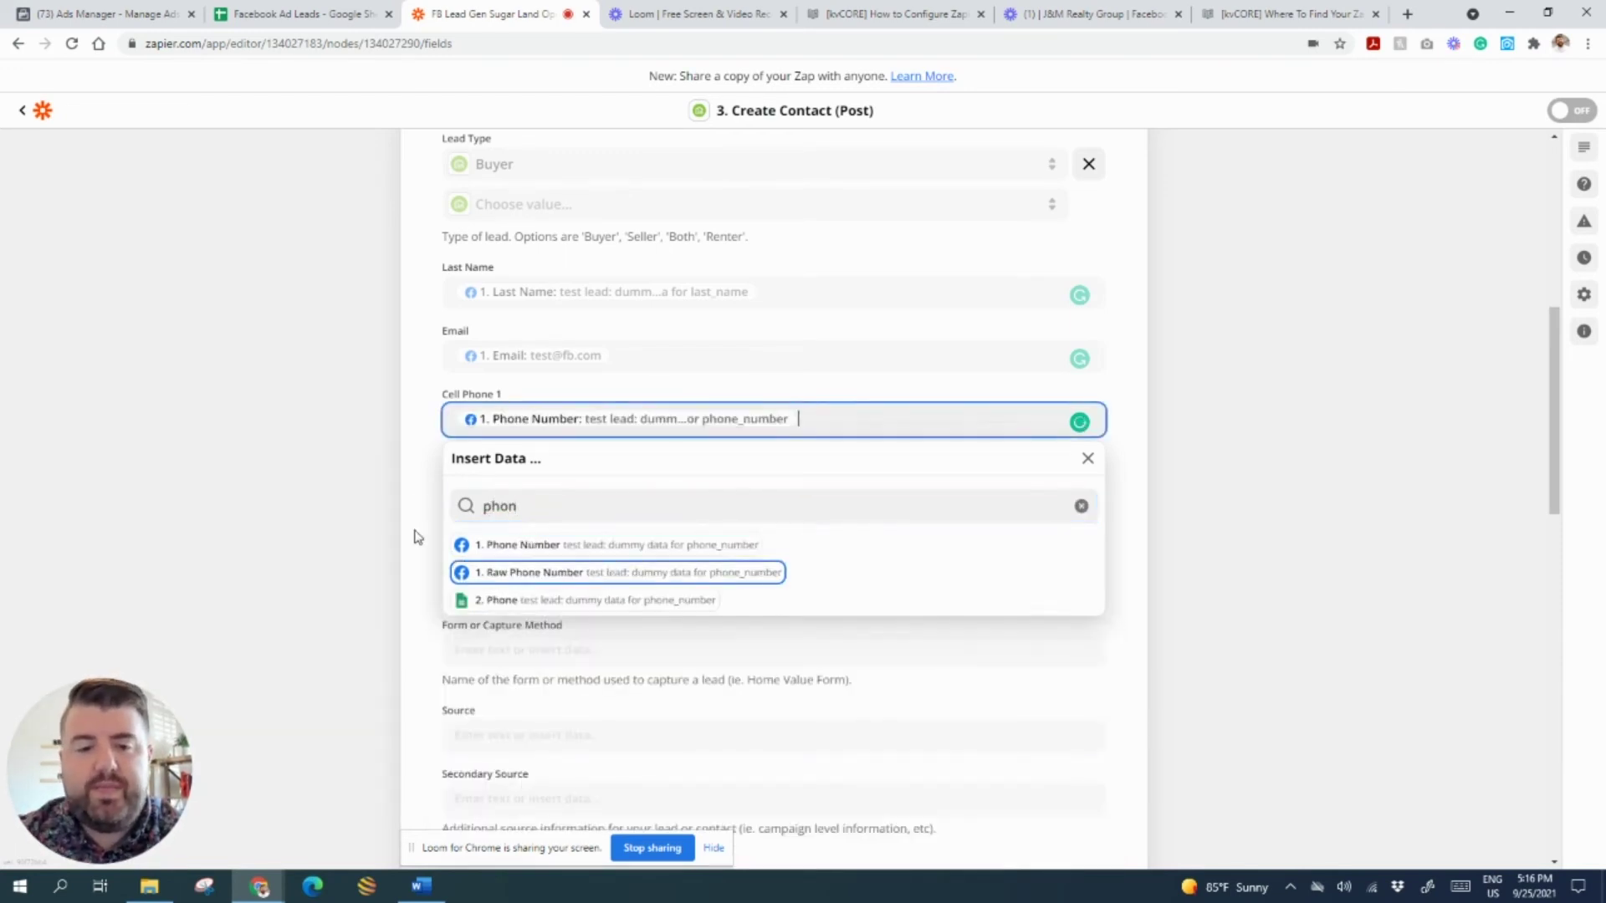
{"action": "left_click", "coordinate": [419, 502]}
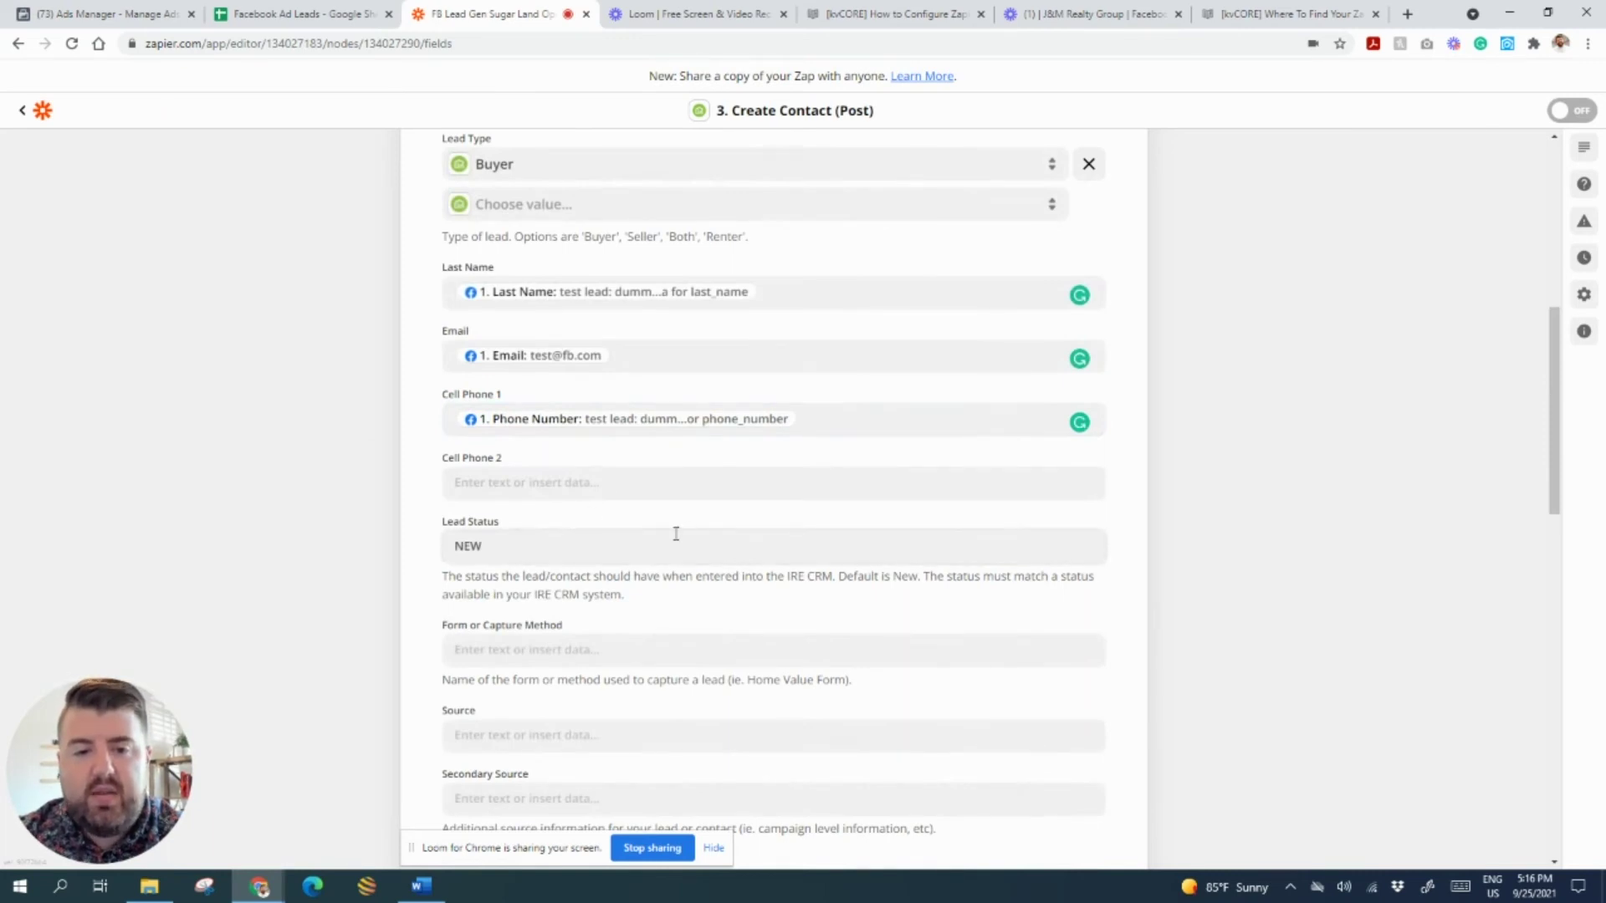
Set Form or Capture Method to 'FB SL Open Houses' and Source to 'Facebook Ad'.
{"action": "scroll", "coordinate": [654, 491], "scroll_direction": "down", "scroll_amount": 1}
{"action": "scroll", "coordinate": [665, 488], "scroll_direction": "down", "scroll_amount": 2}
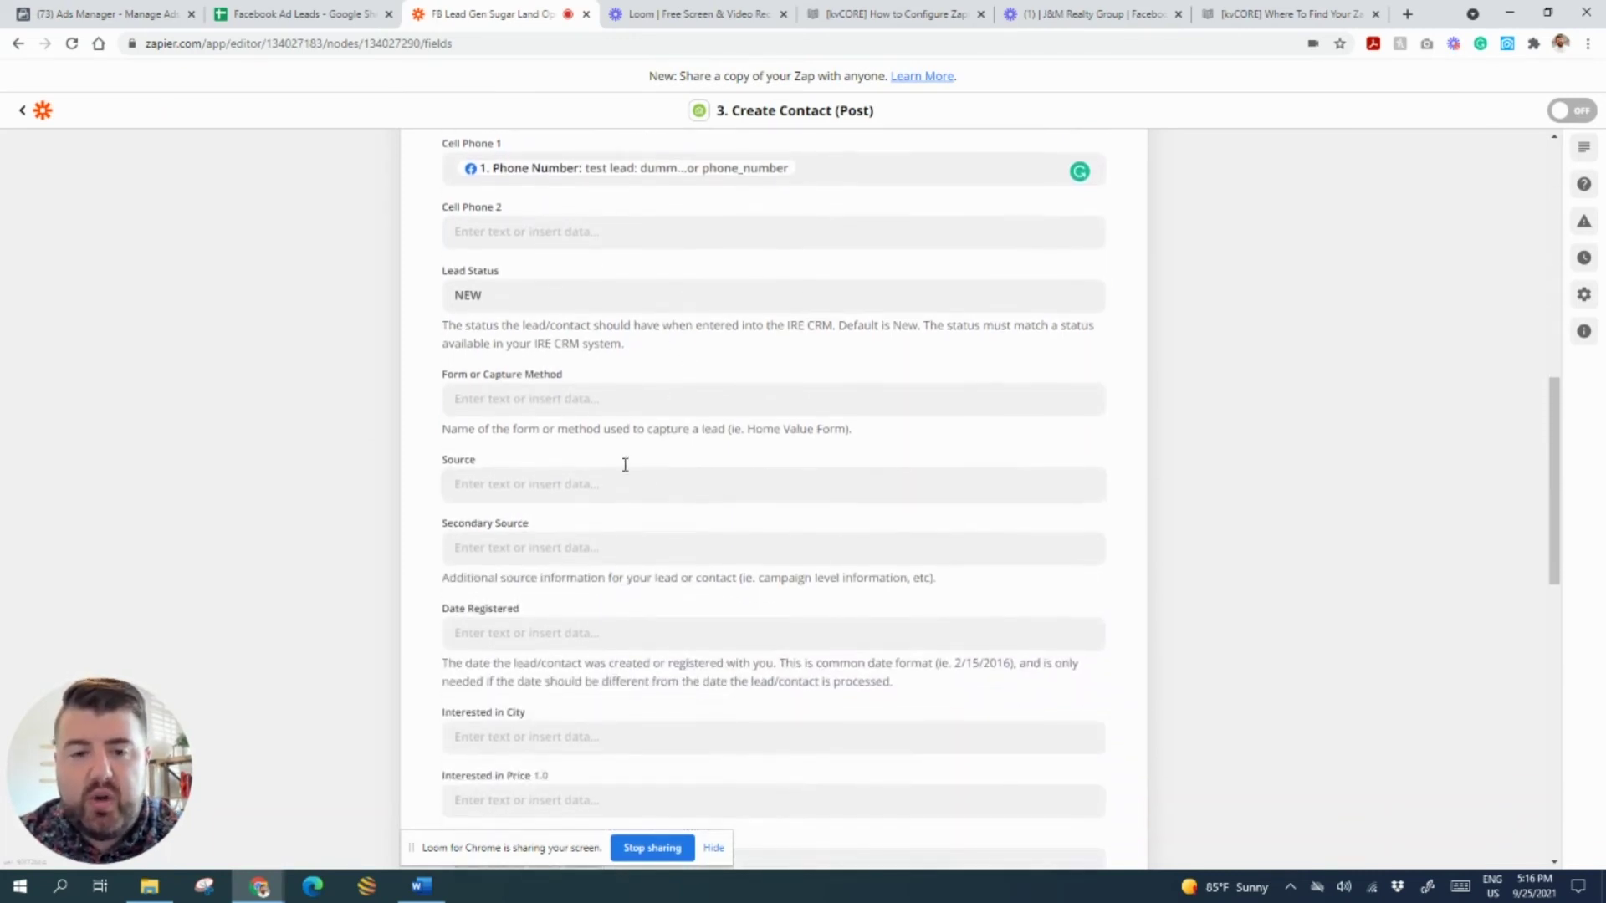
{"action": "left_click", "coordinate": [542, 399]}
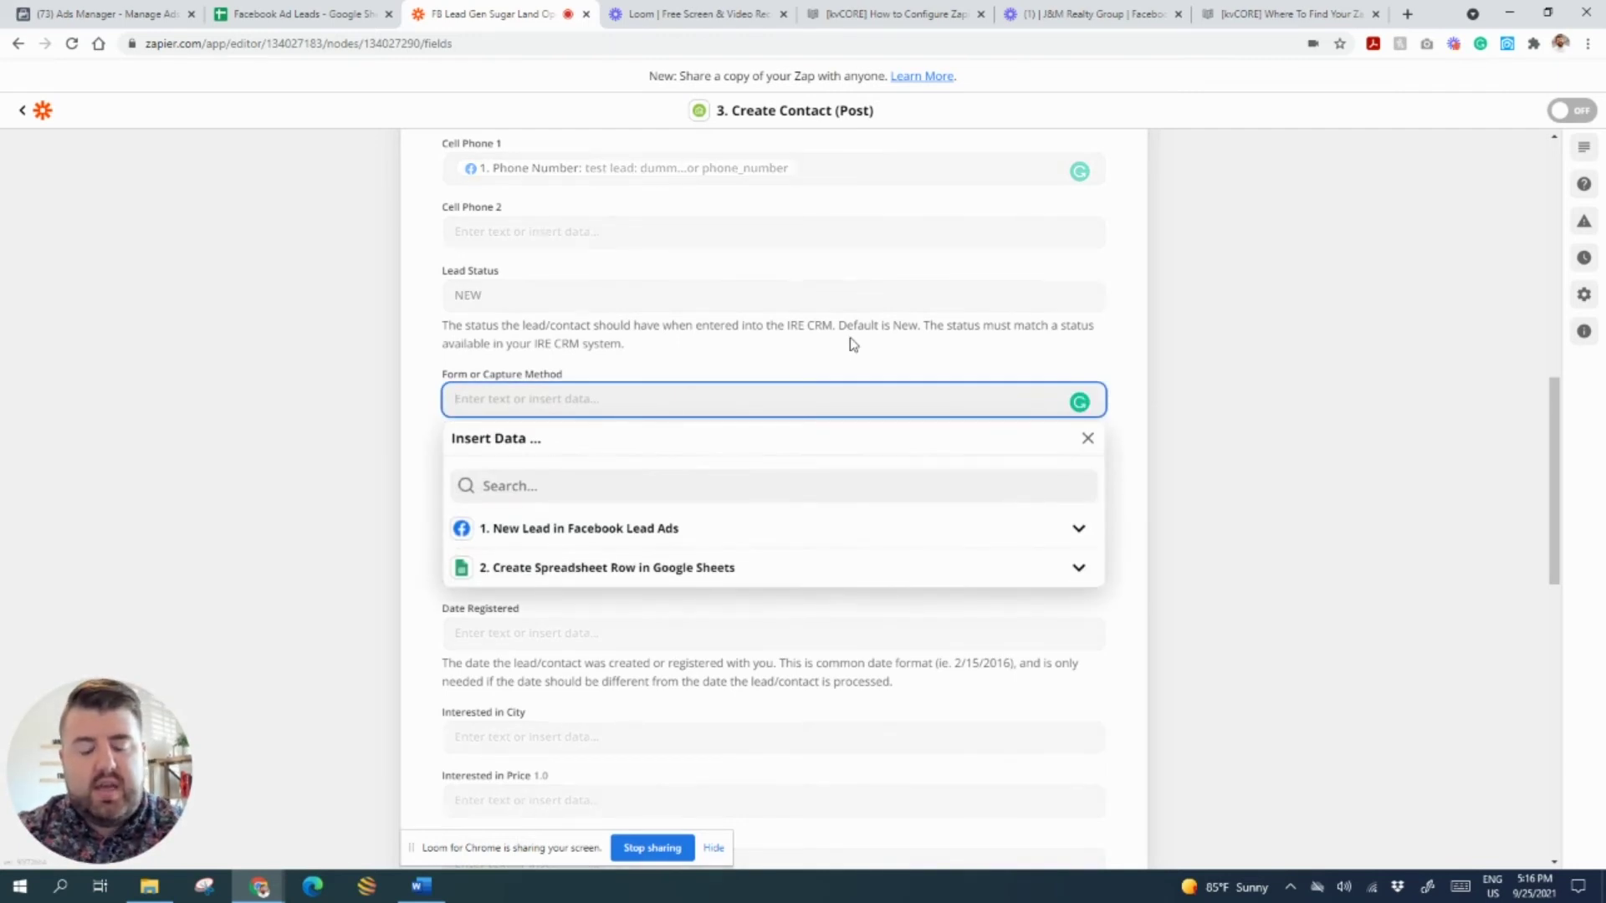
{"action": "type", "text": "FB SL Open Houses"}
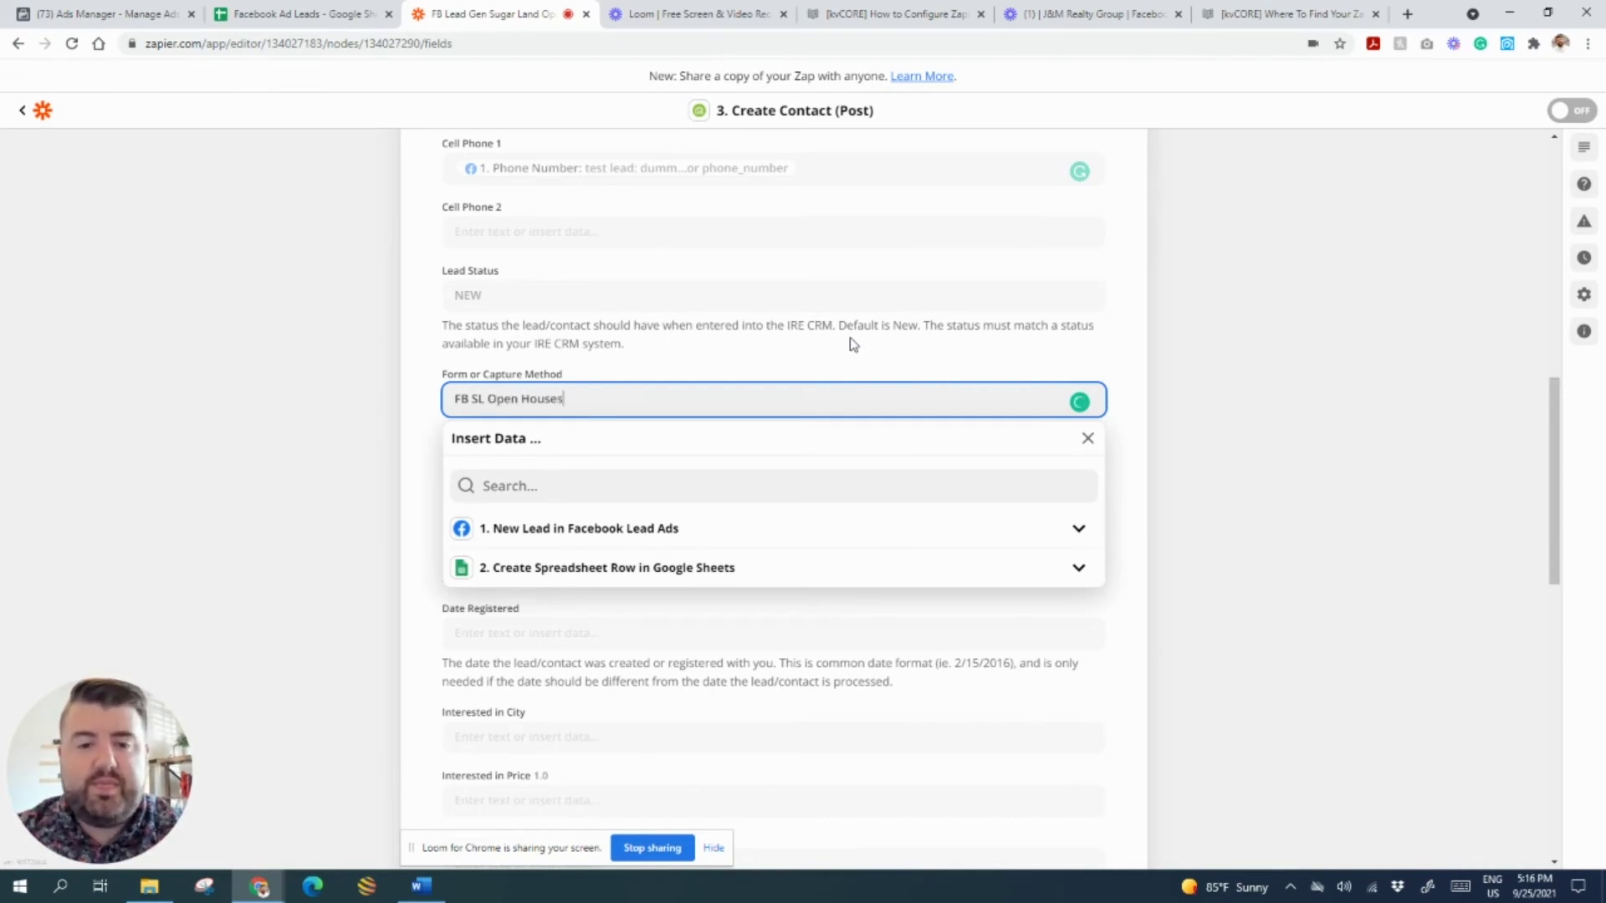
{"action": "left_click", "coordinate": [1125, 293]}
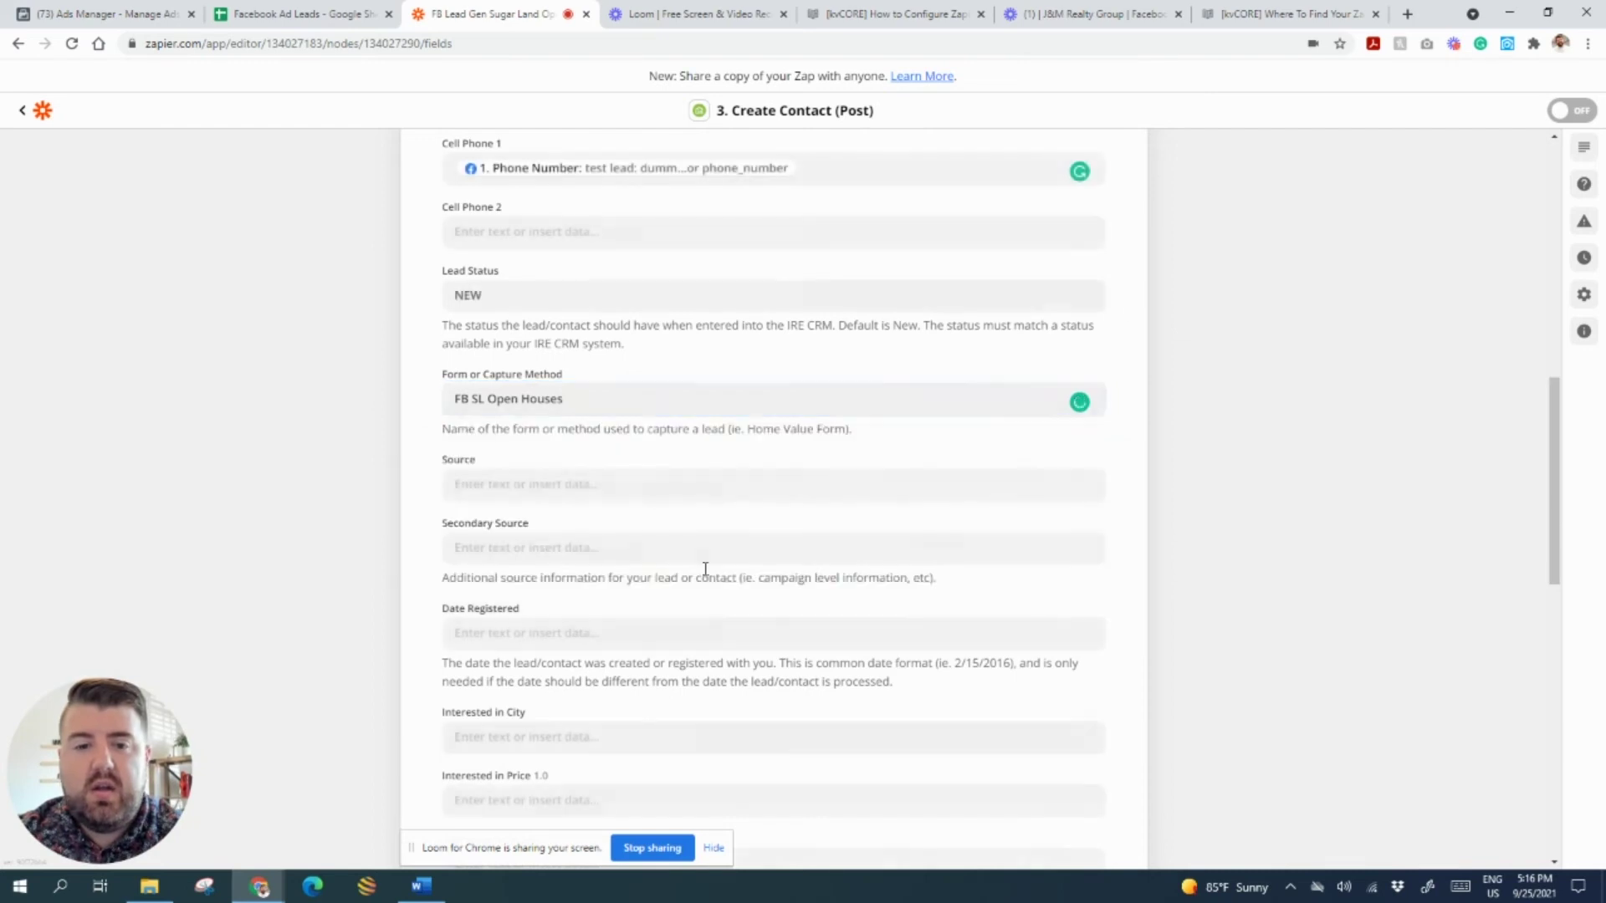
{"action": "left_click", "coordinate": [482, 483]}
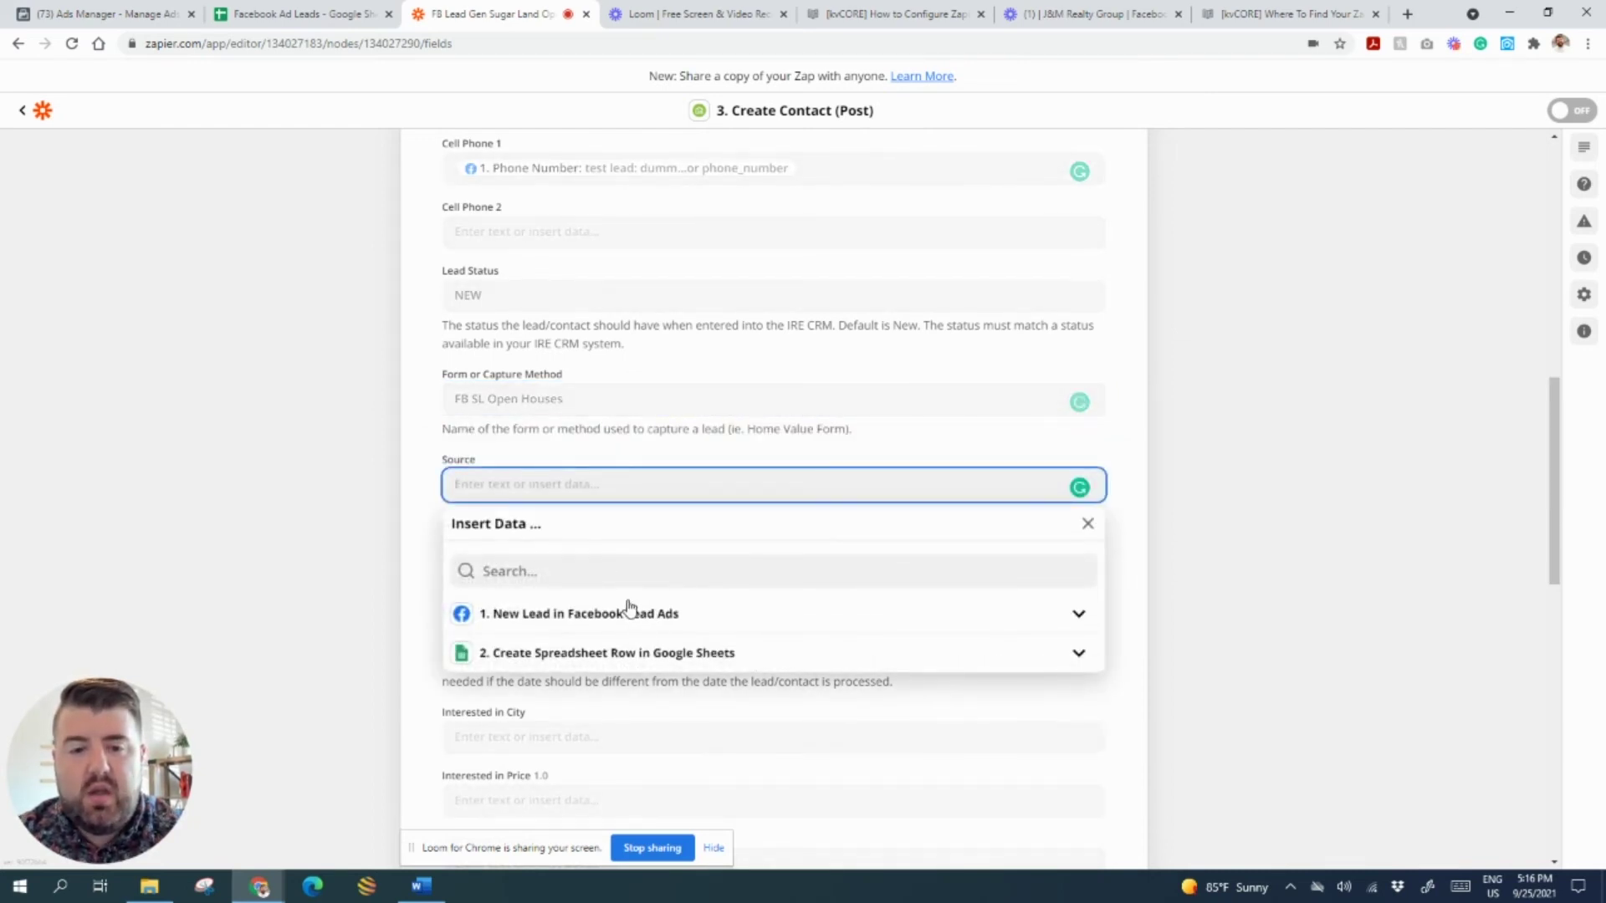
{"action": "type", "text": "Facebook"}
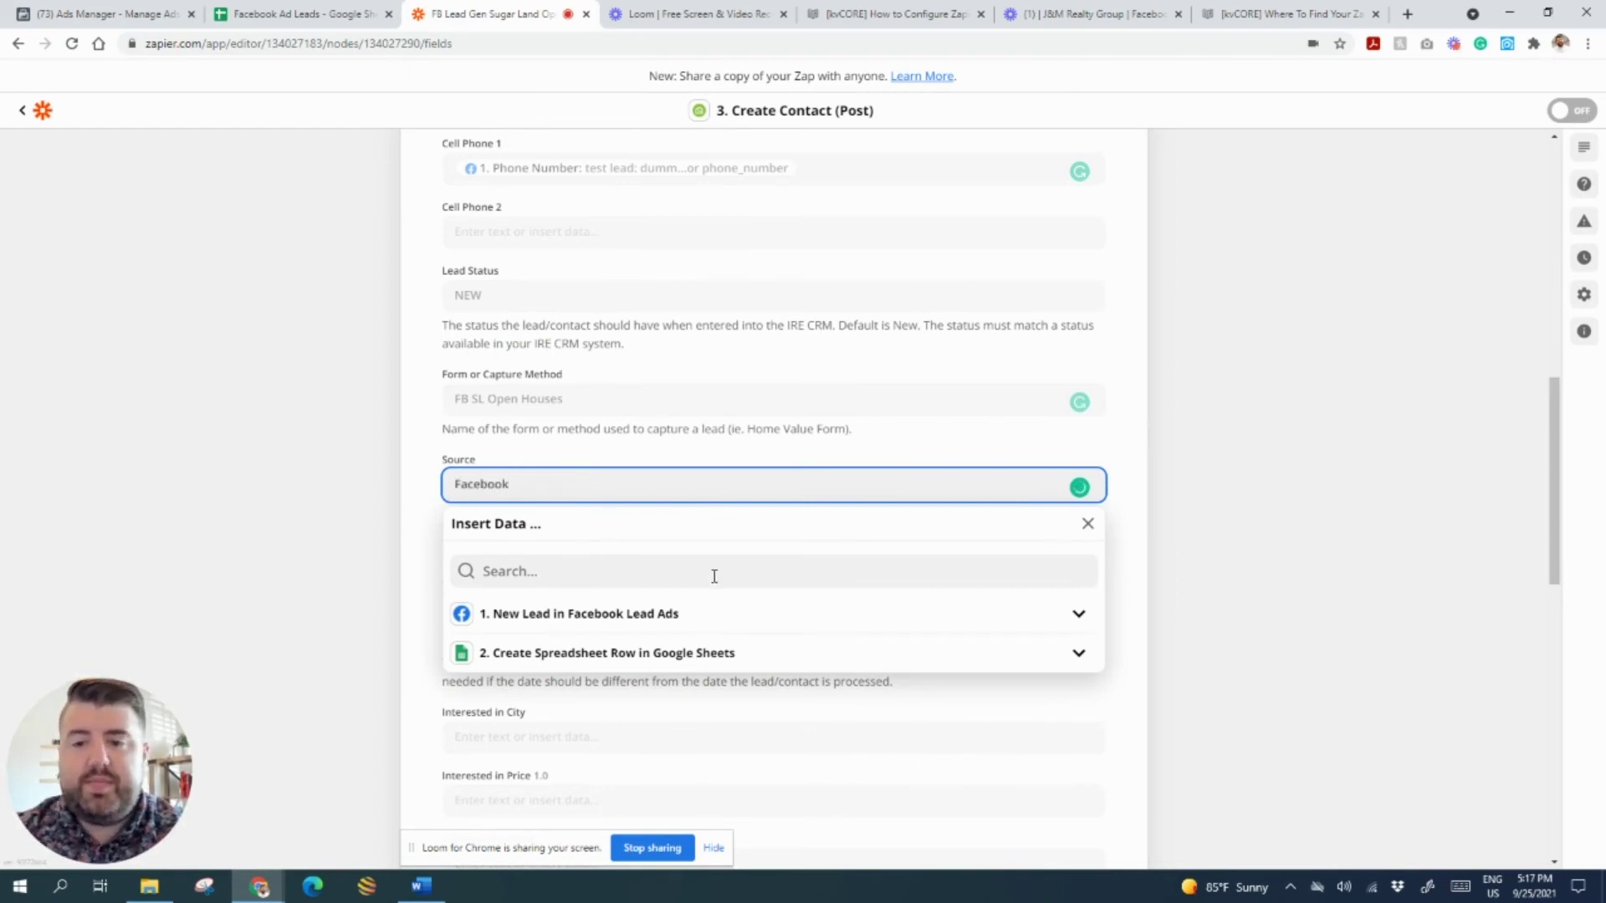
{"action": "left_click", "coordinate": [1092, 443]}
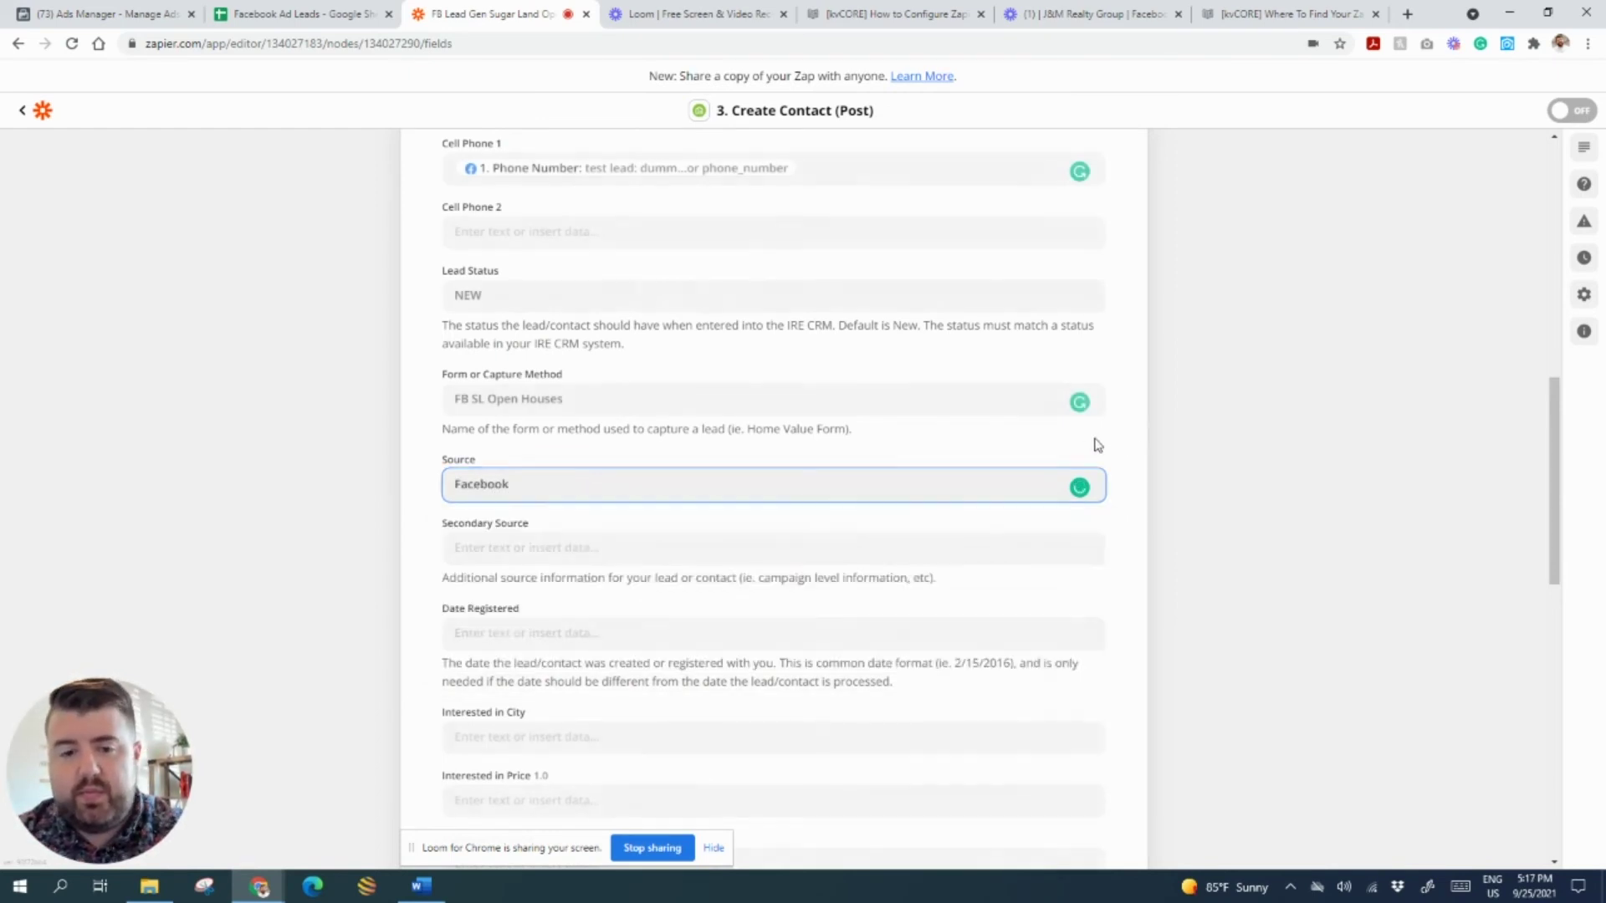
{"action": "left_click", "coordinate": [612, 487]}
{"action": "type", "text": "Ad"}
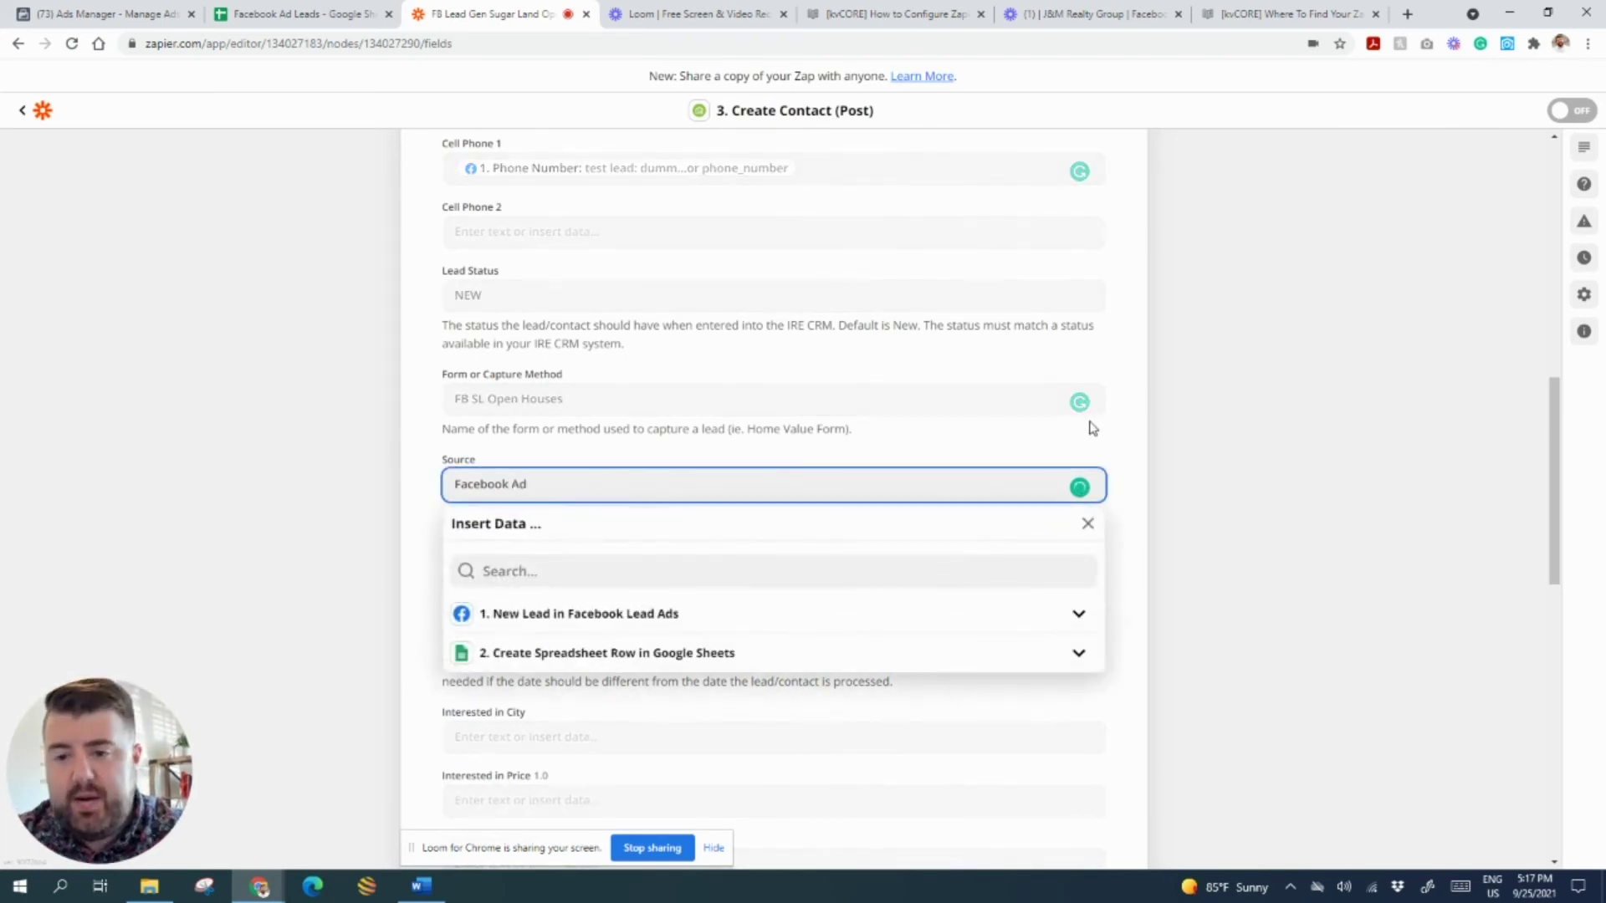
{"action": "left_click", "coordinate": [1117, 415]}
{"action": "scroll", "coordinate": [660, 525], "scroll_direction": "down", "scroll_amount": 1}
{"action": "scroll", "coordinate": [660, 525], "scroll_direction": "down", "scroll_amount": 1}
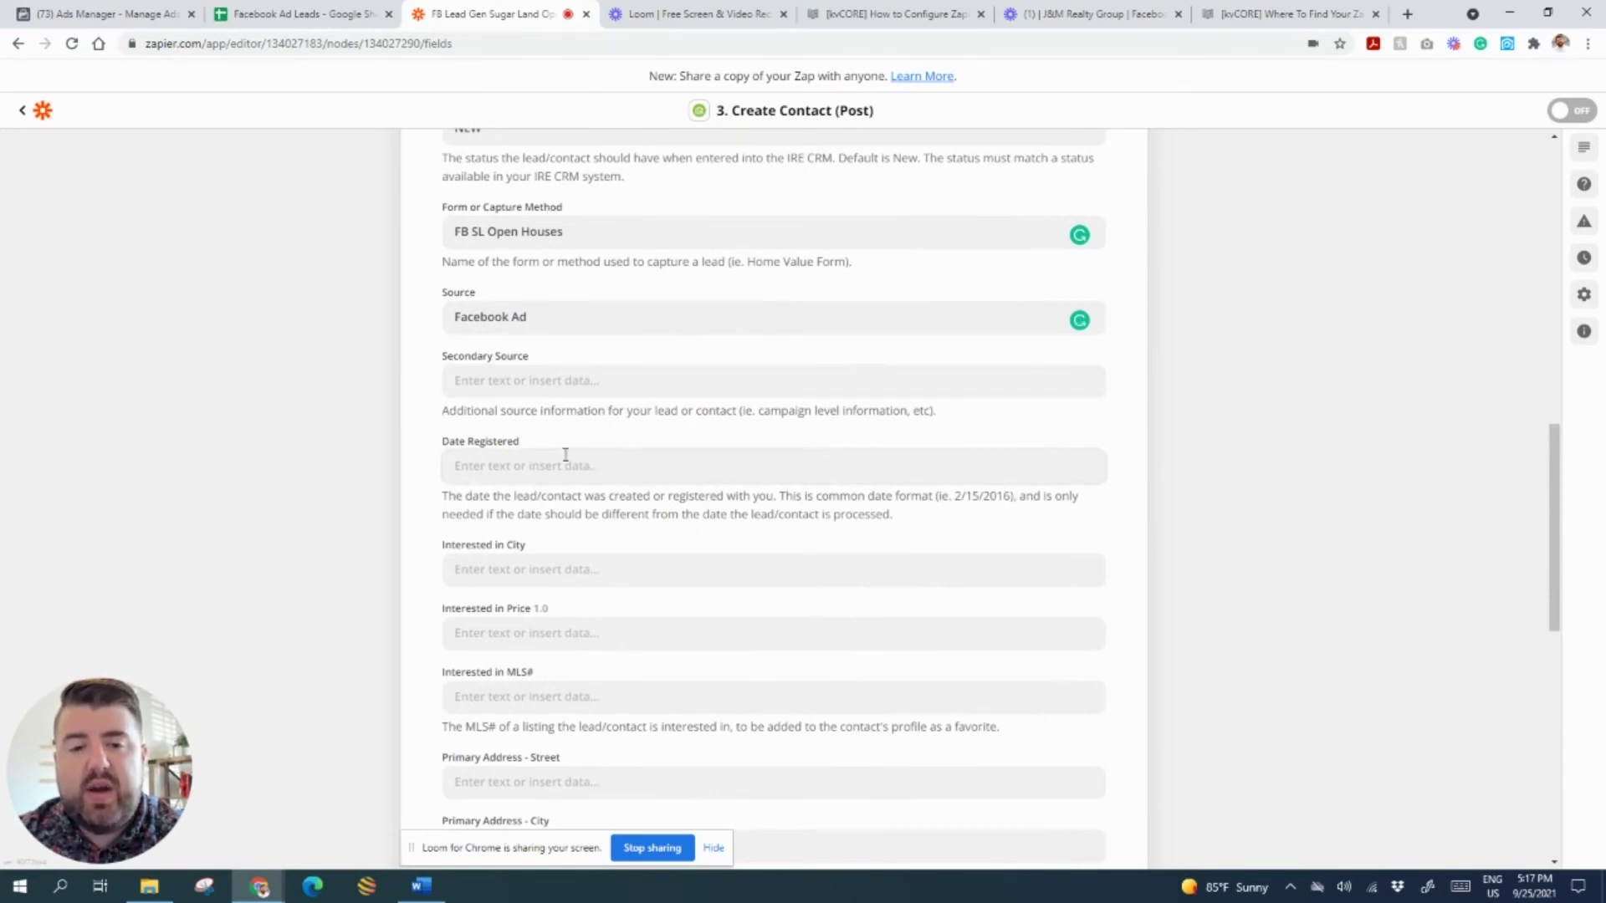
{"action": "scroll", "coordinate": [698, 469], "scroll_direction": "down", "scroll_amount": 3}
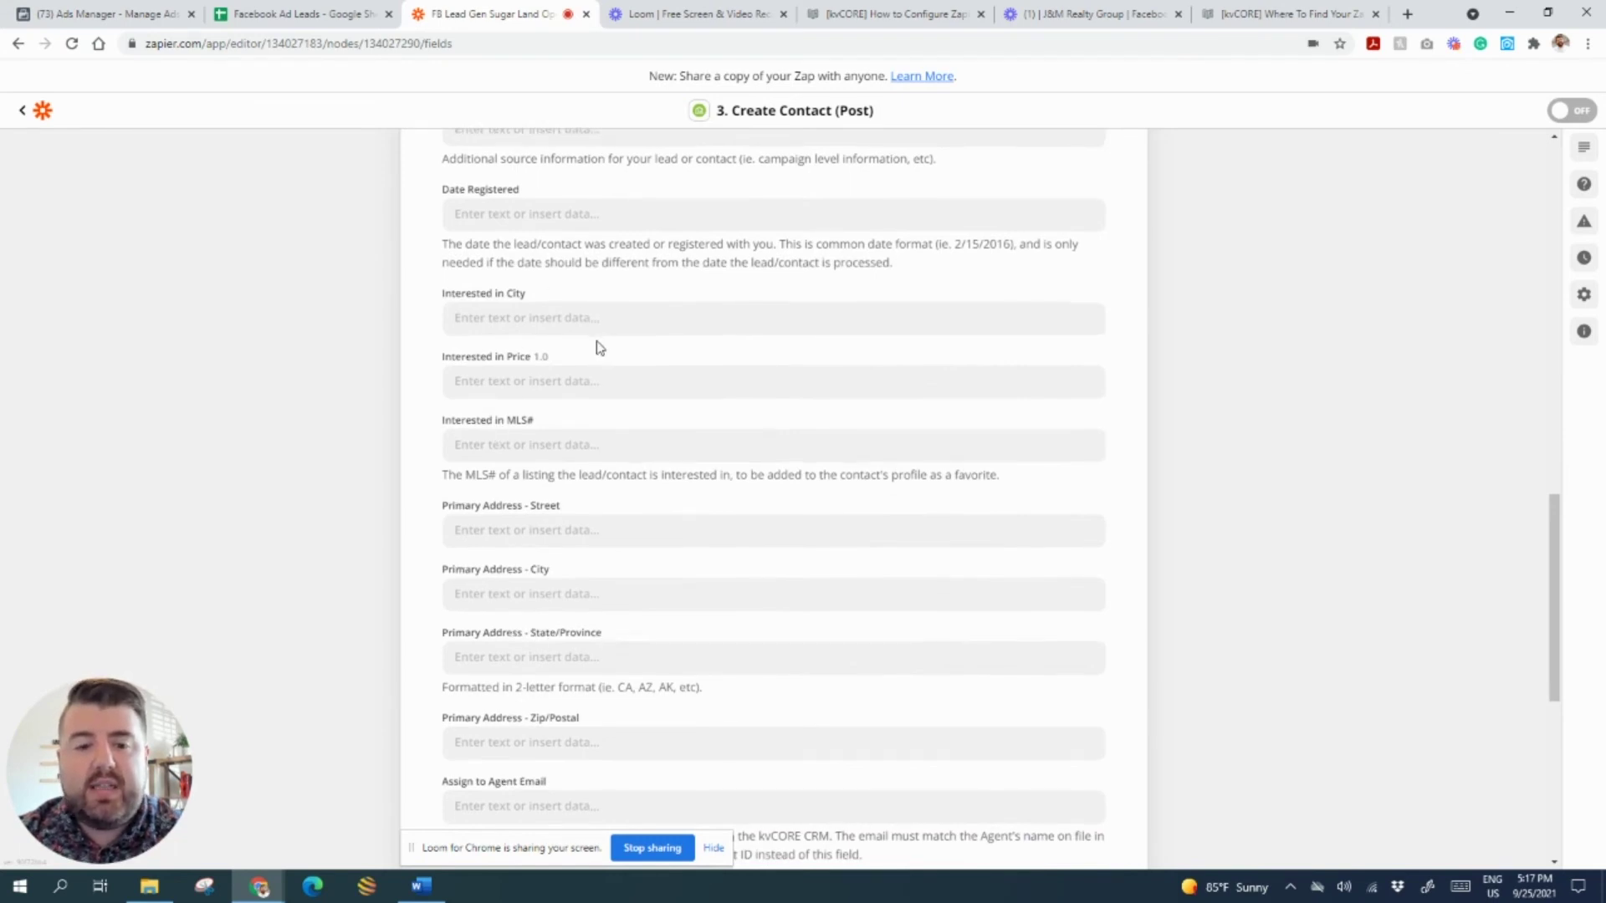
{"action": "scroll", "coordinate": [594, 344], "scroll_direction": "down", "scroll_amount": 3}
{"action": "scroll", "coordinate": [586, 352], "scroll_direction": "down", "scroll_amount": 2}
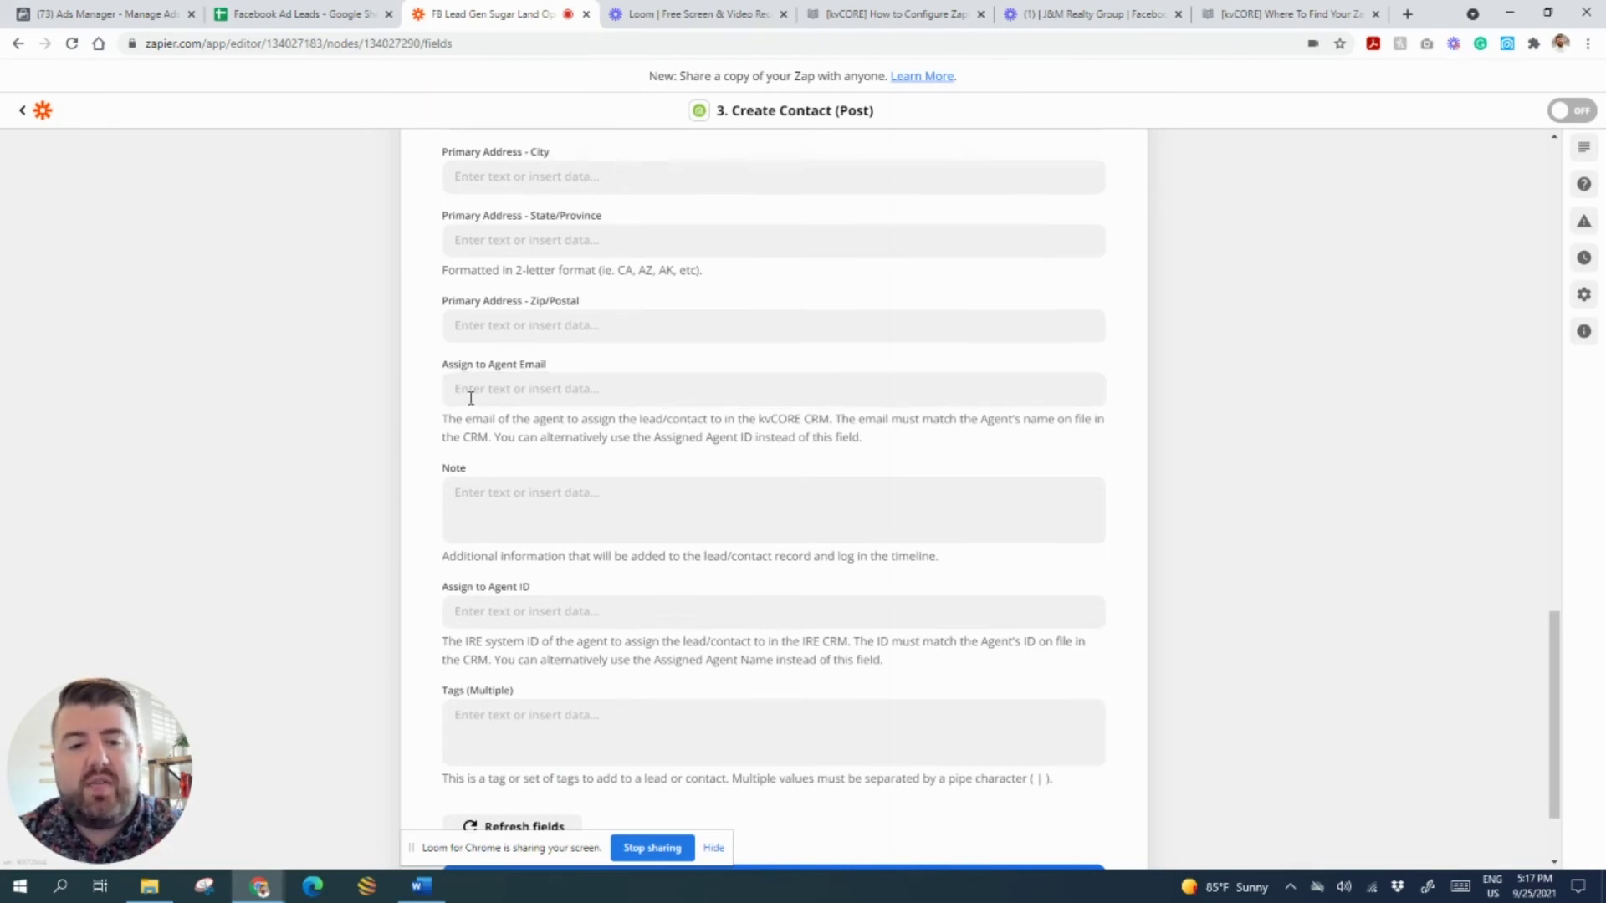
{"action": "scroll", "coordinate": [584, 408], "scroll_direction": "up", "scroll_amount": 7}
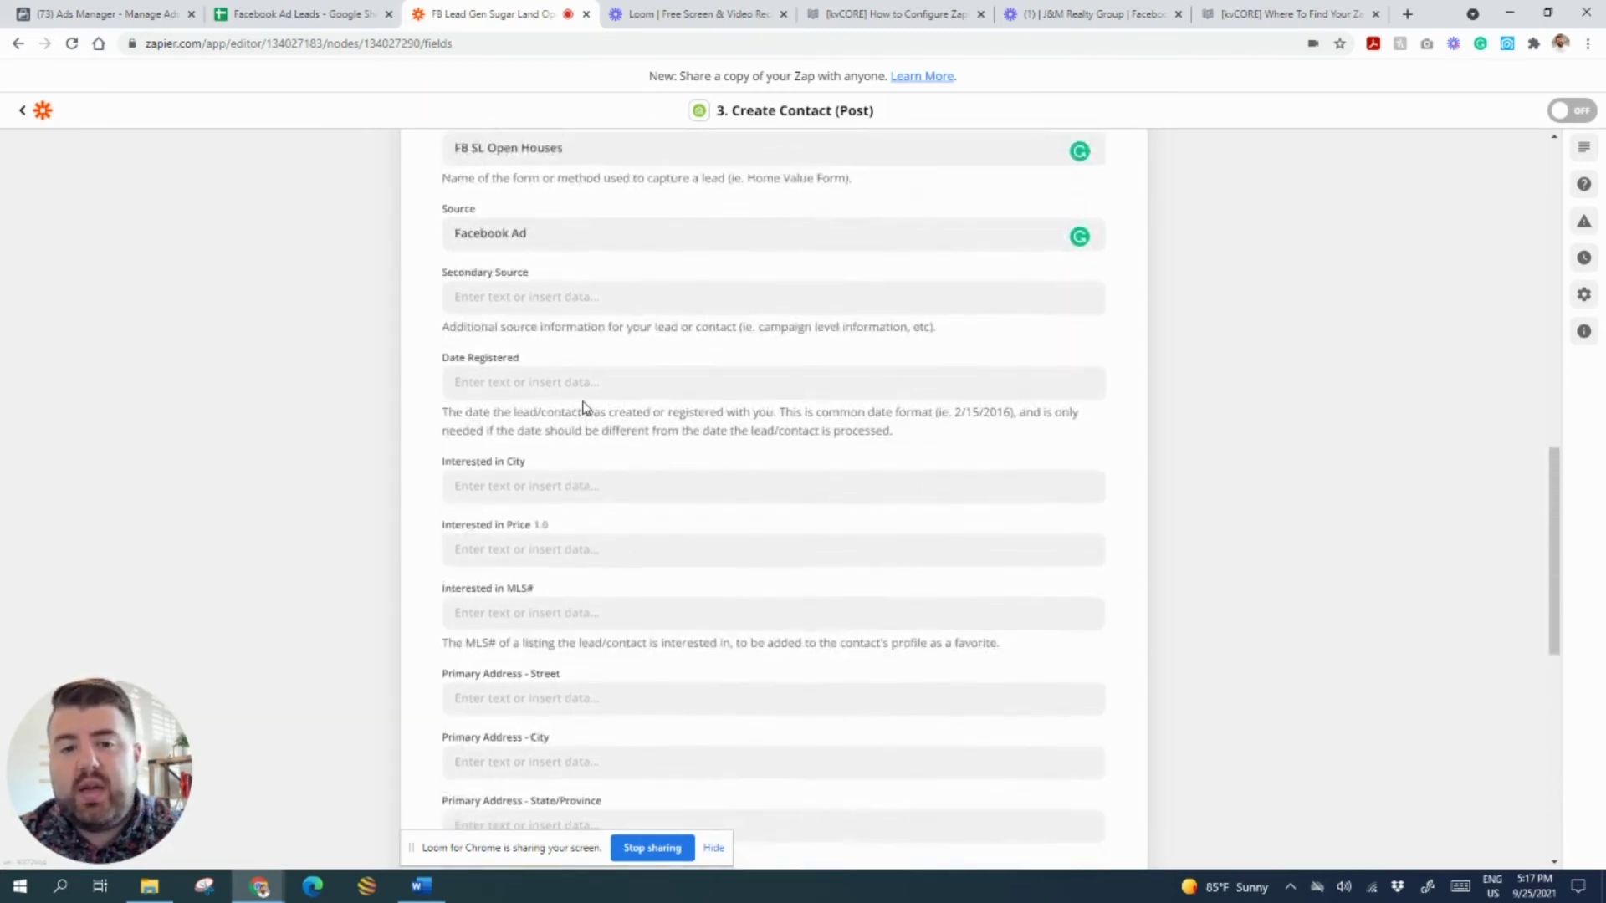
{"action": "scroll", "coordinate": [578, 394], "scroll_direction": "down", "scroll_amount": 2}
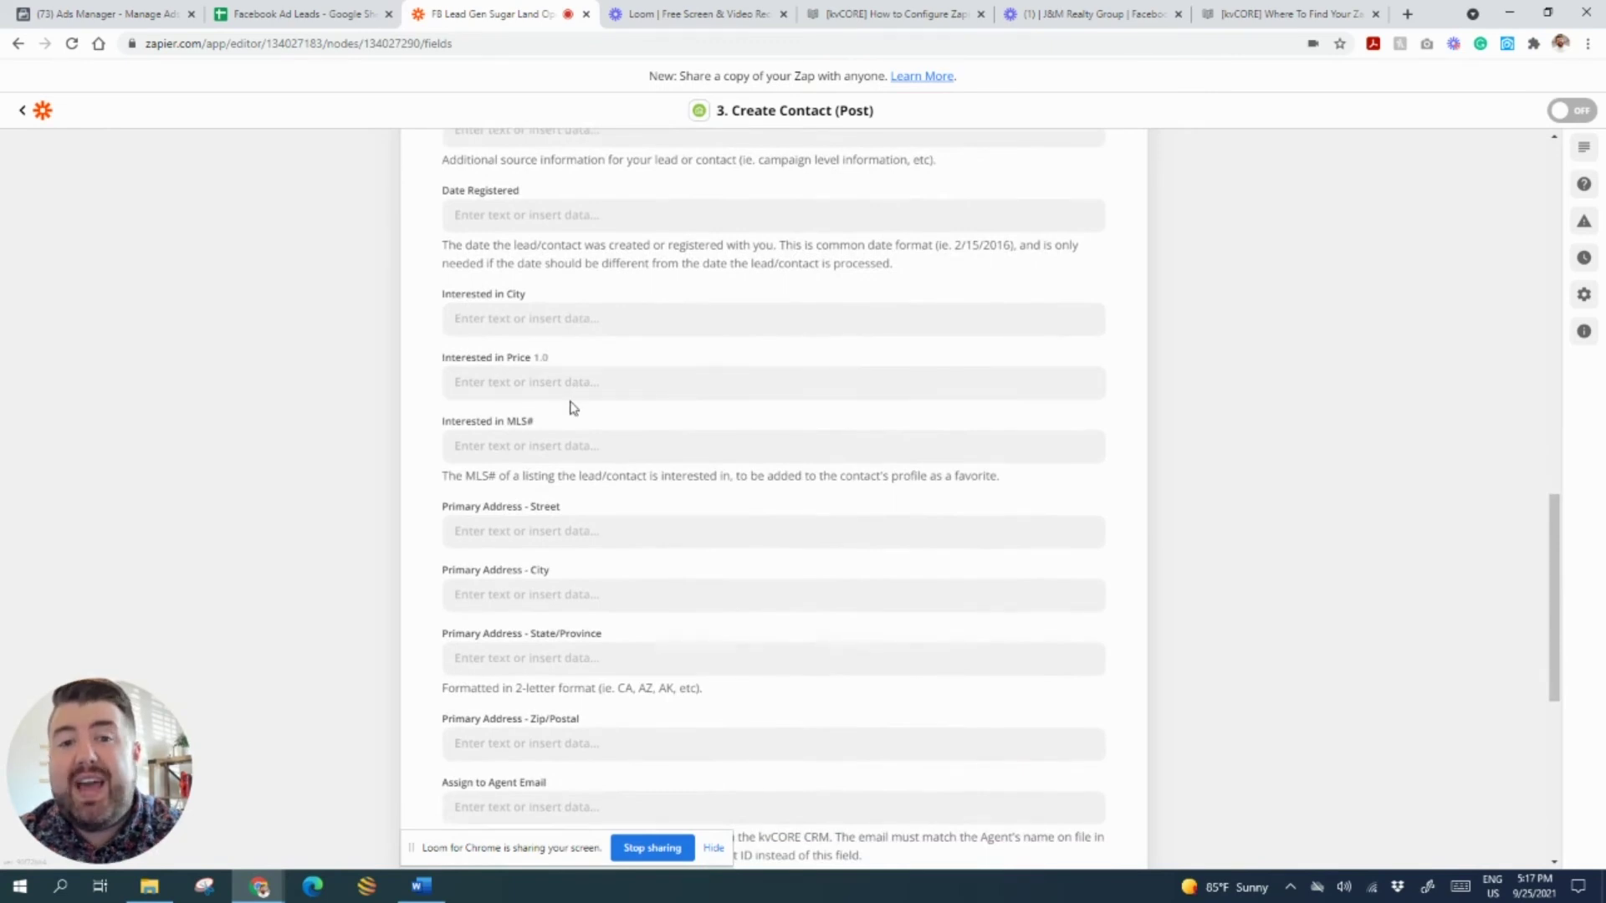
{"action": "scroll", "coordinate": [588, 422], "scroll_direction": "down", "scroll_amount": 2}
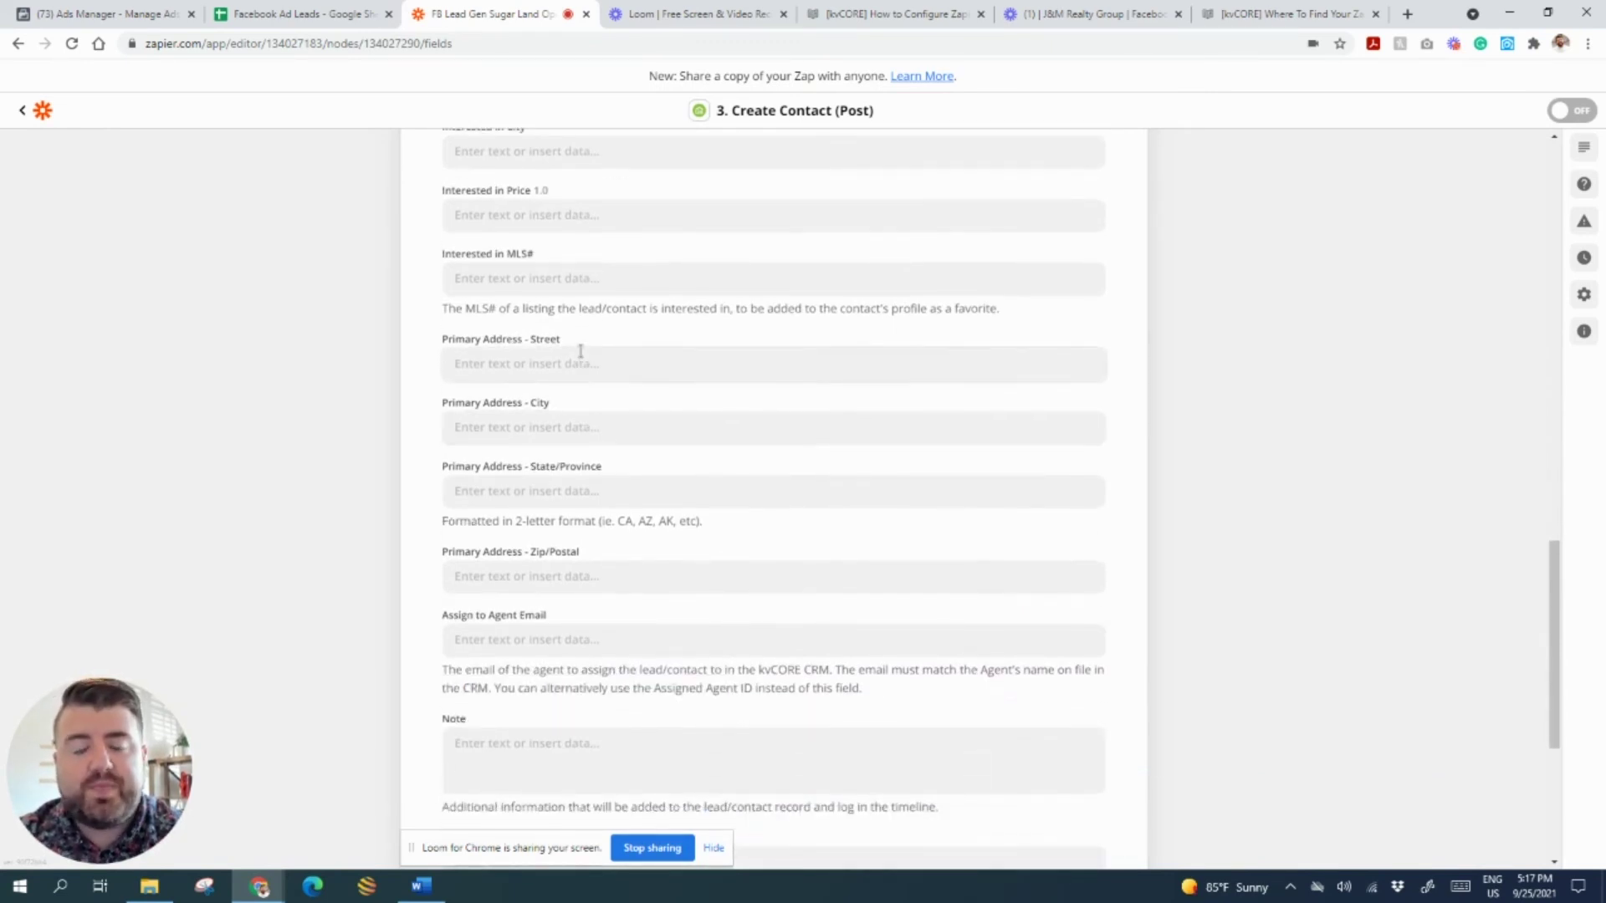
{"action": "scroll", "coordinate": [573, 492], "scroll_direction": "down", "scroll_amount": 2}
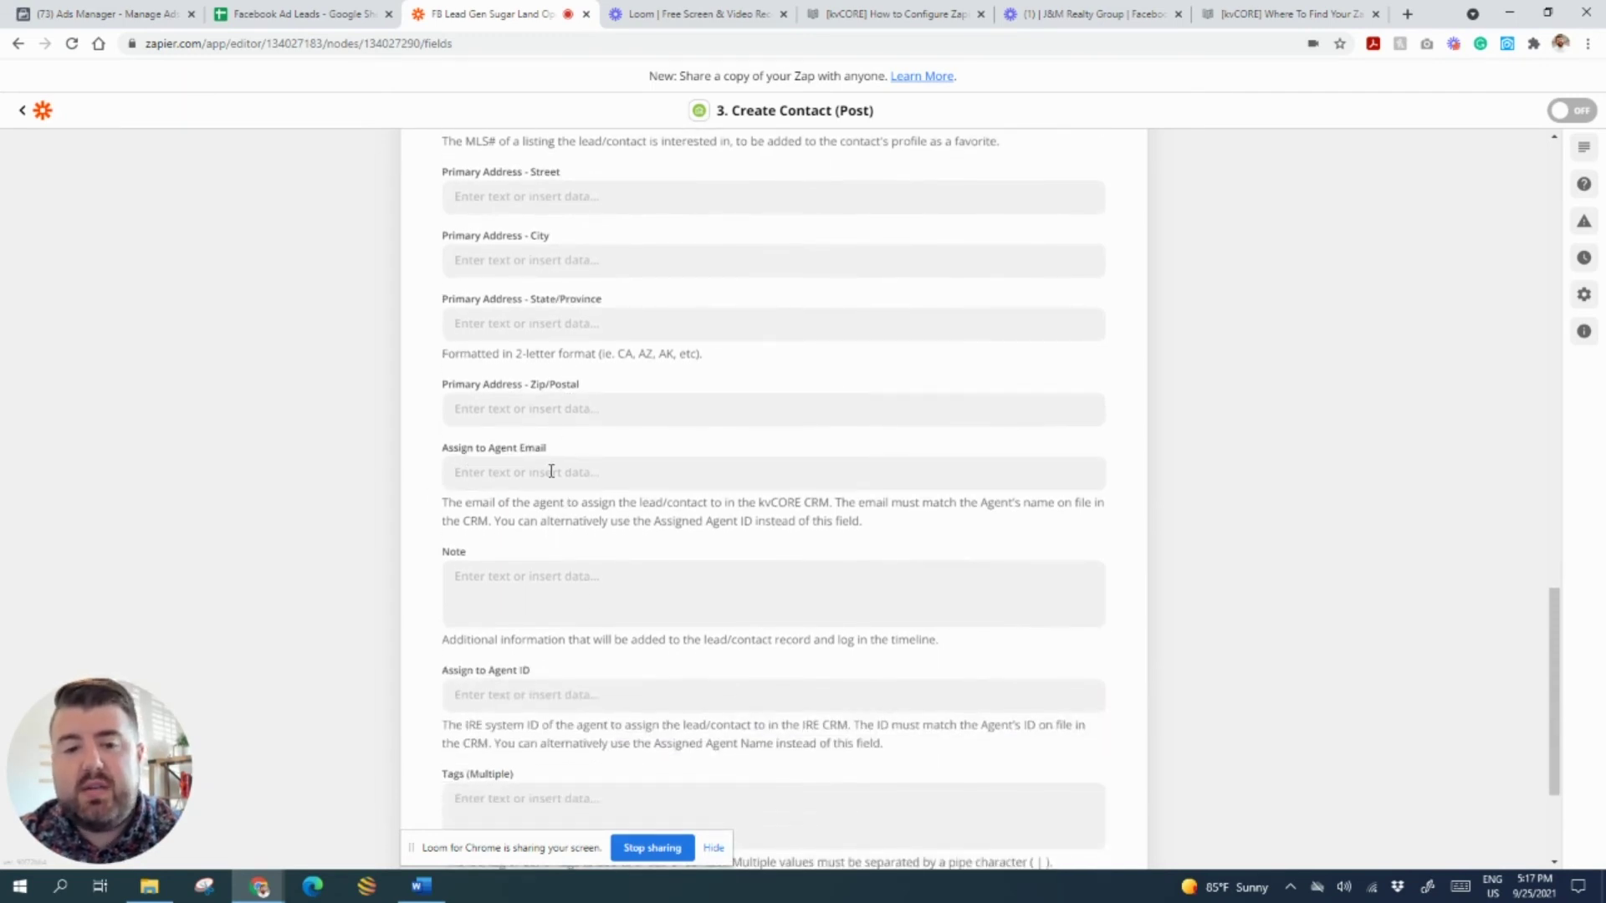
{"action": "scroll", "coordinate": [552, 471], "scroll_direction": "down", "scroll_amount": 3}
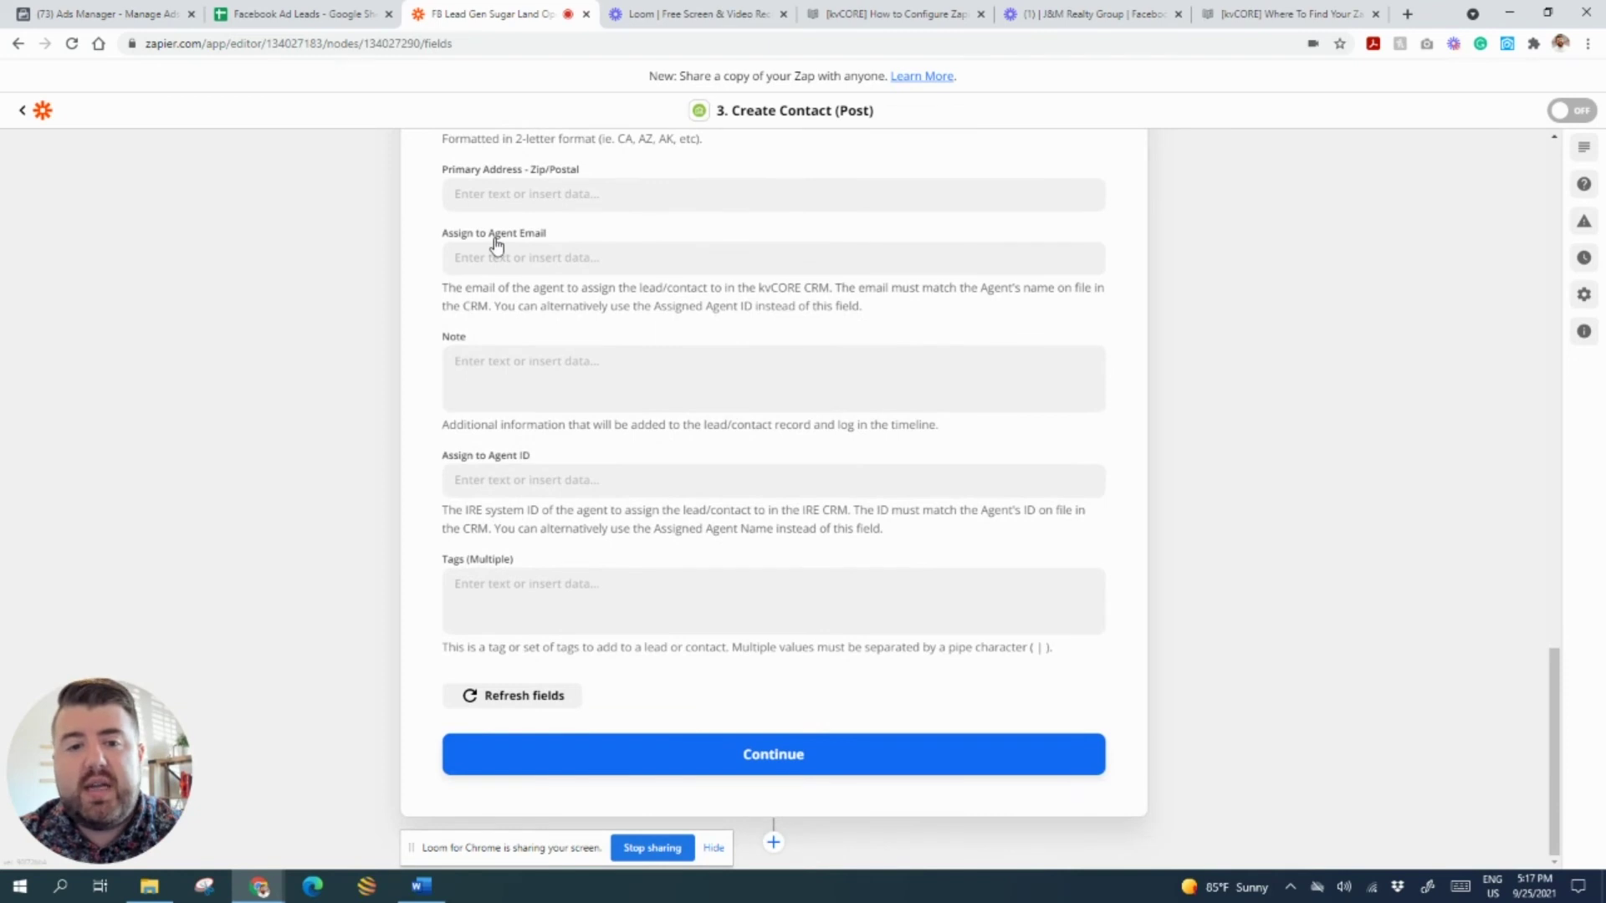
{"action": "left_click", "coordinate": [540, 361]}
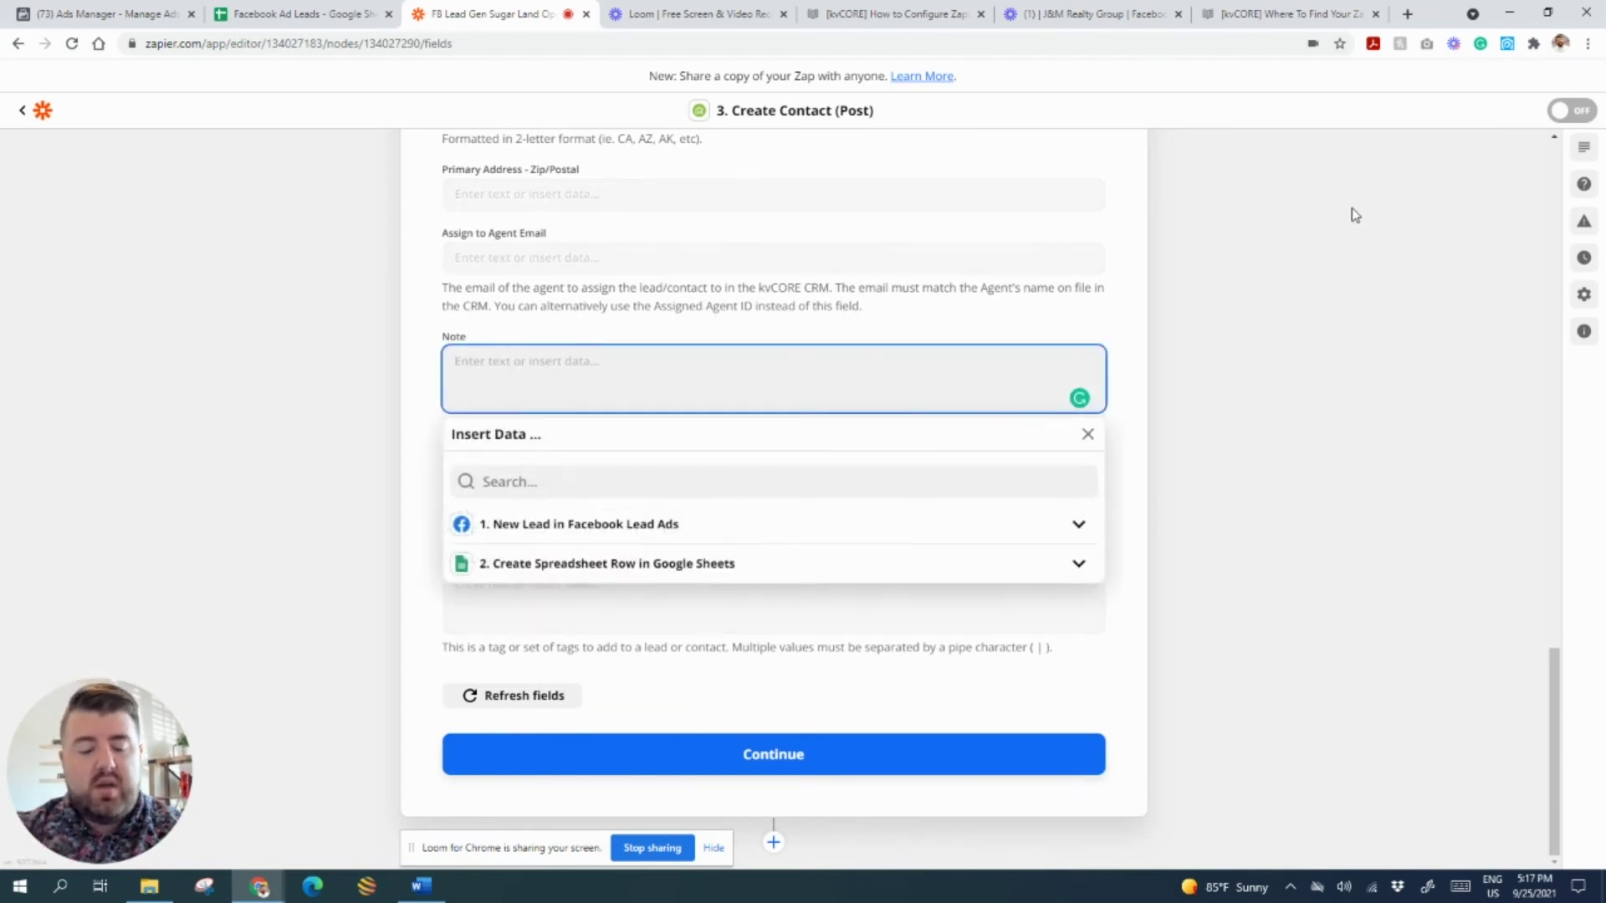
Add the note 'Lead is from FB form for SL open houses' and tags facebook, sugar land, PPC.
{"action": "type", "text": "Le"}
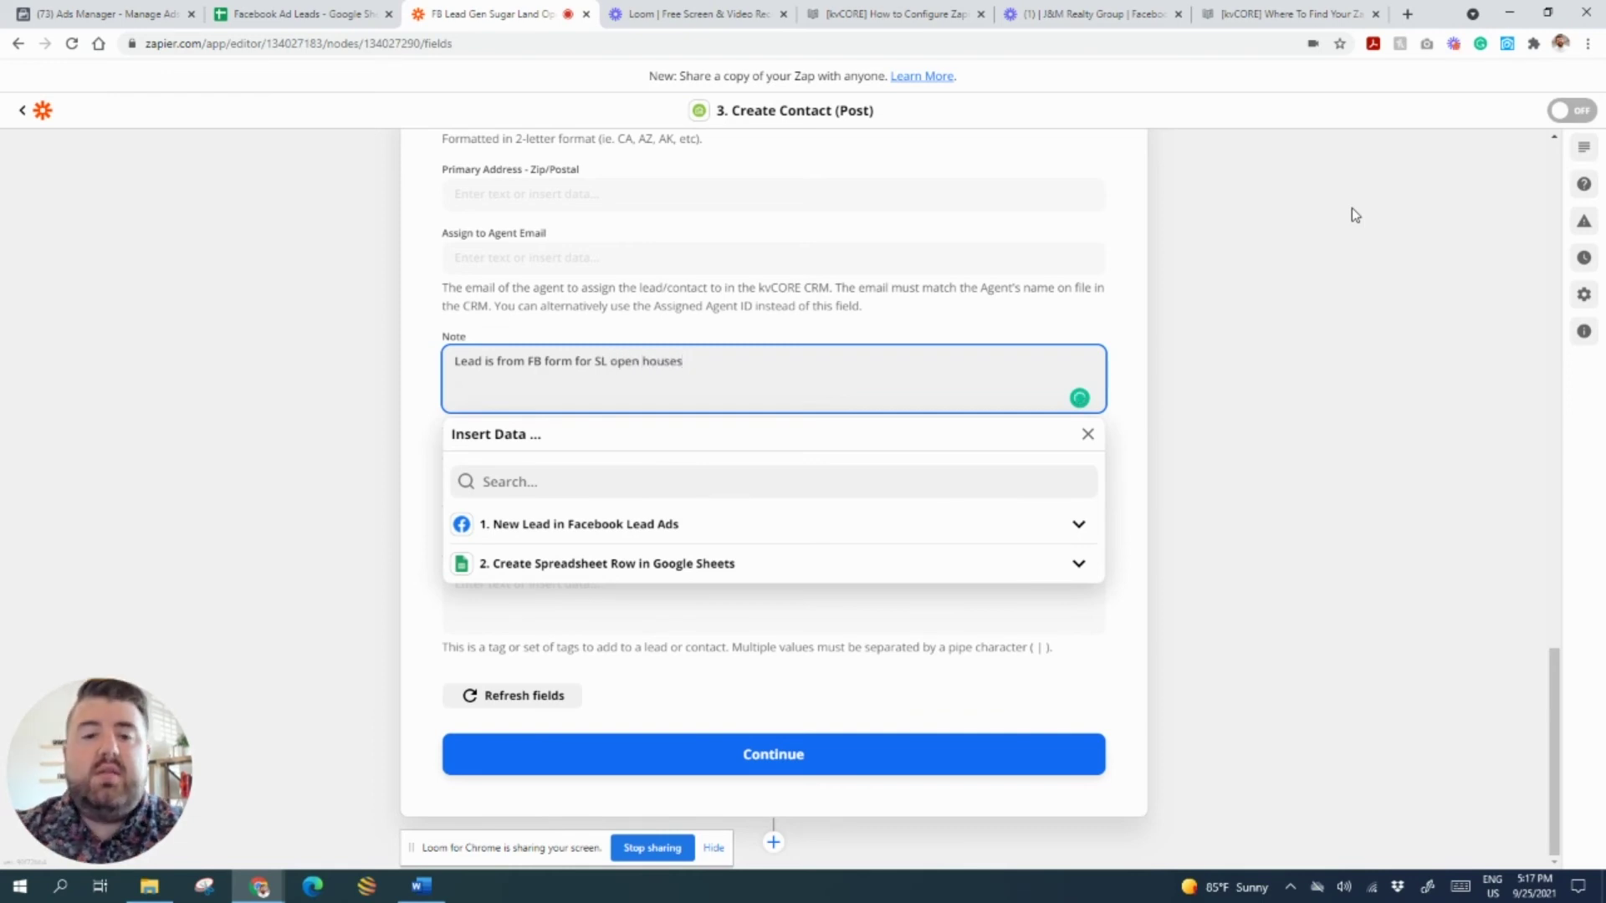
{"action": "left_click", "coordinate": [443, 320]}
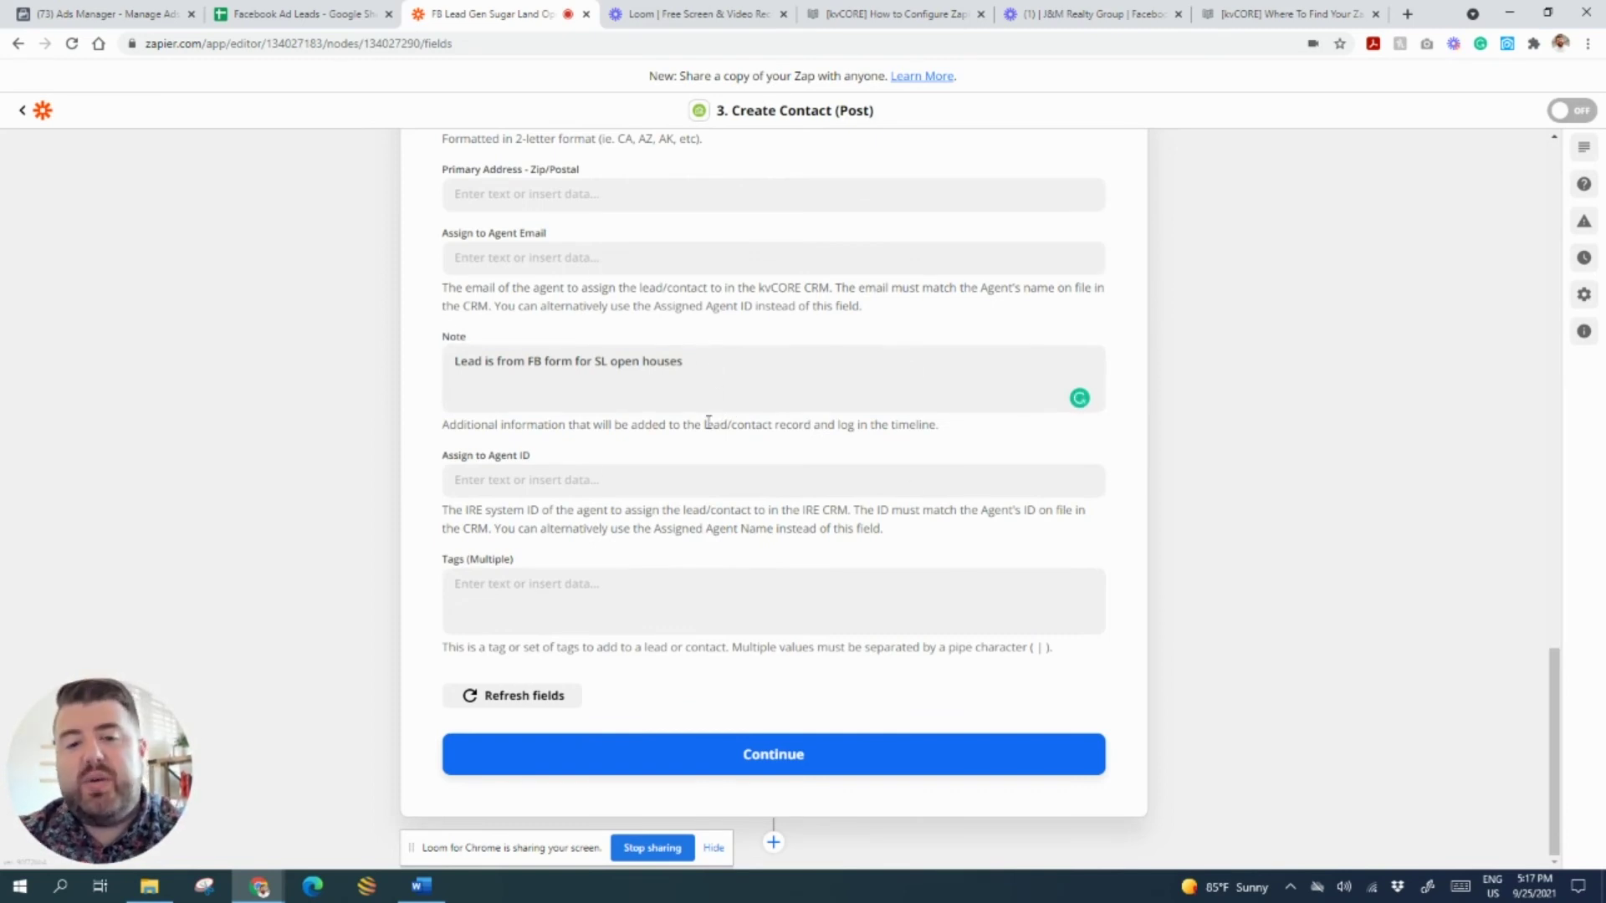
{"action": "left_click", "coordinate": [606, 578]}
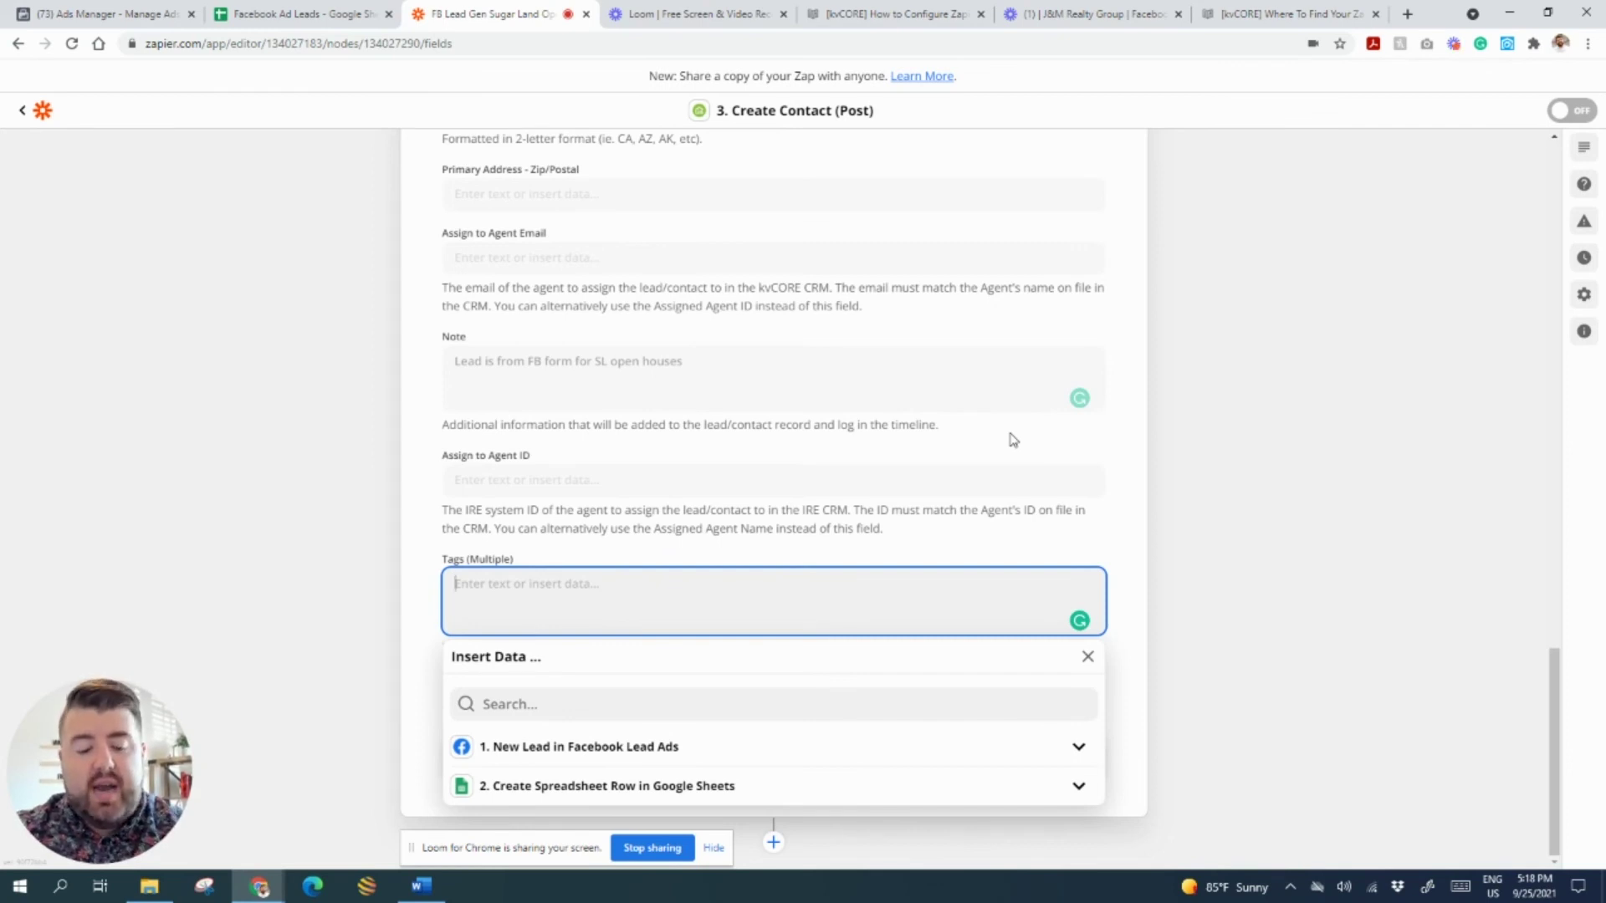
{"action": "type", "text": "faceb"}
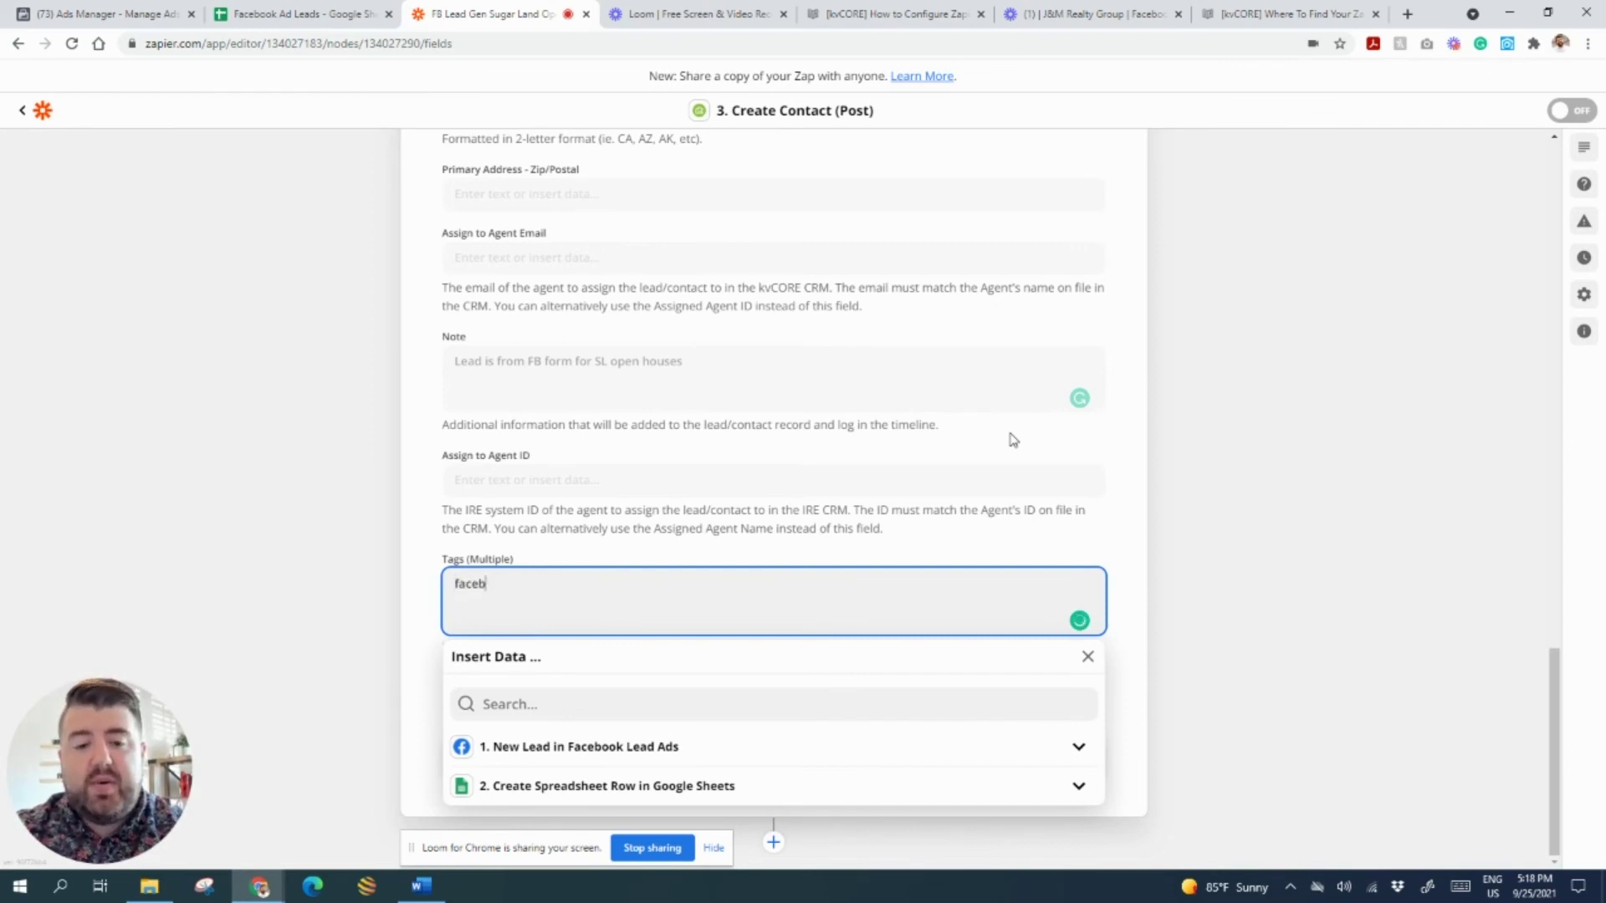
{"action": "type", "text": "ook, sugar"}
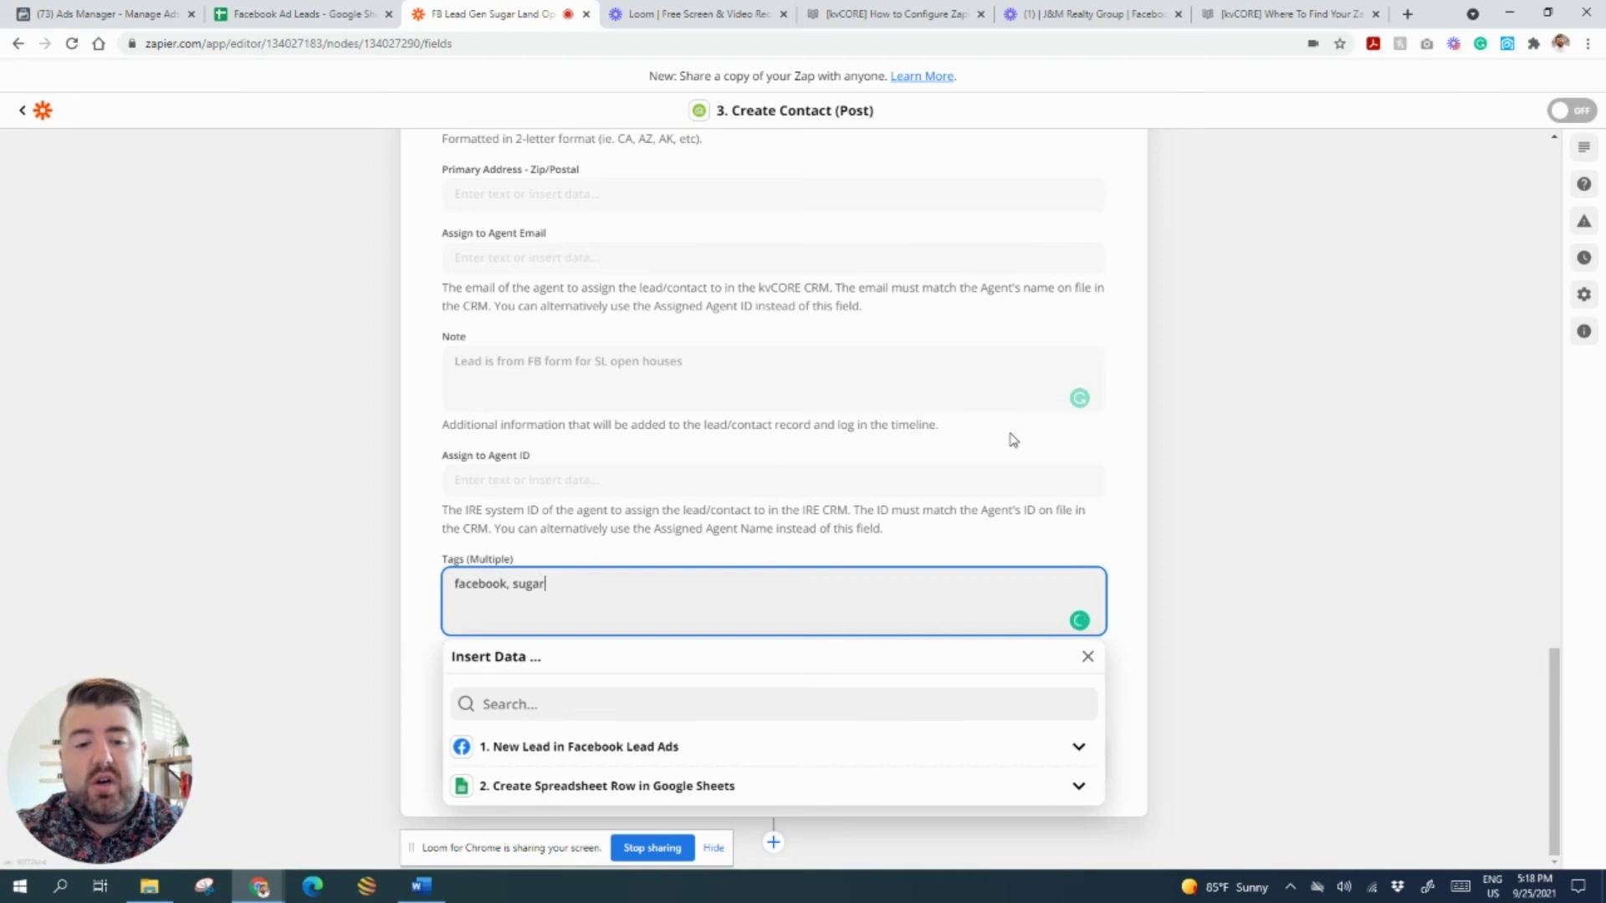
{"action": "type", "text": " land, "}
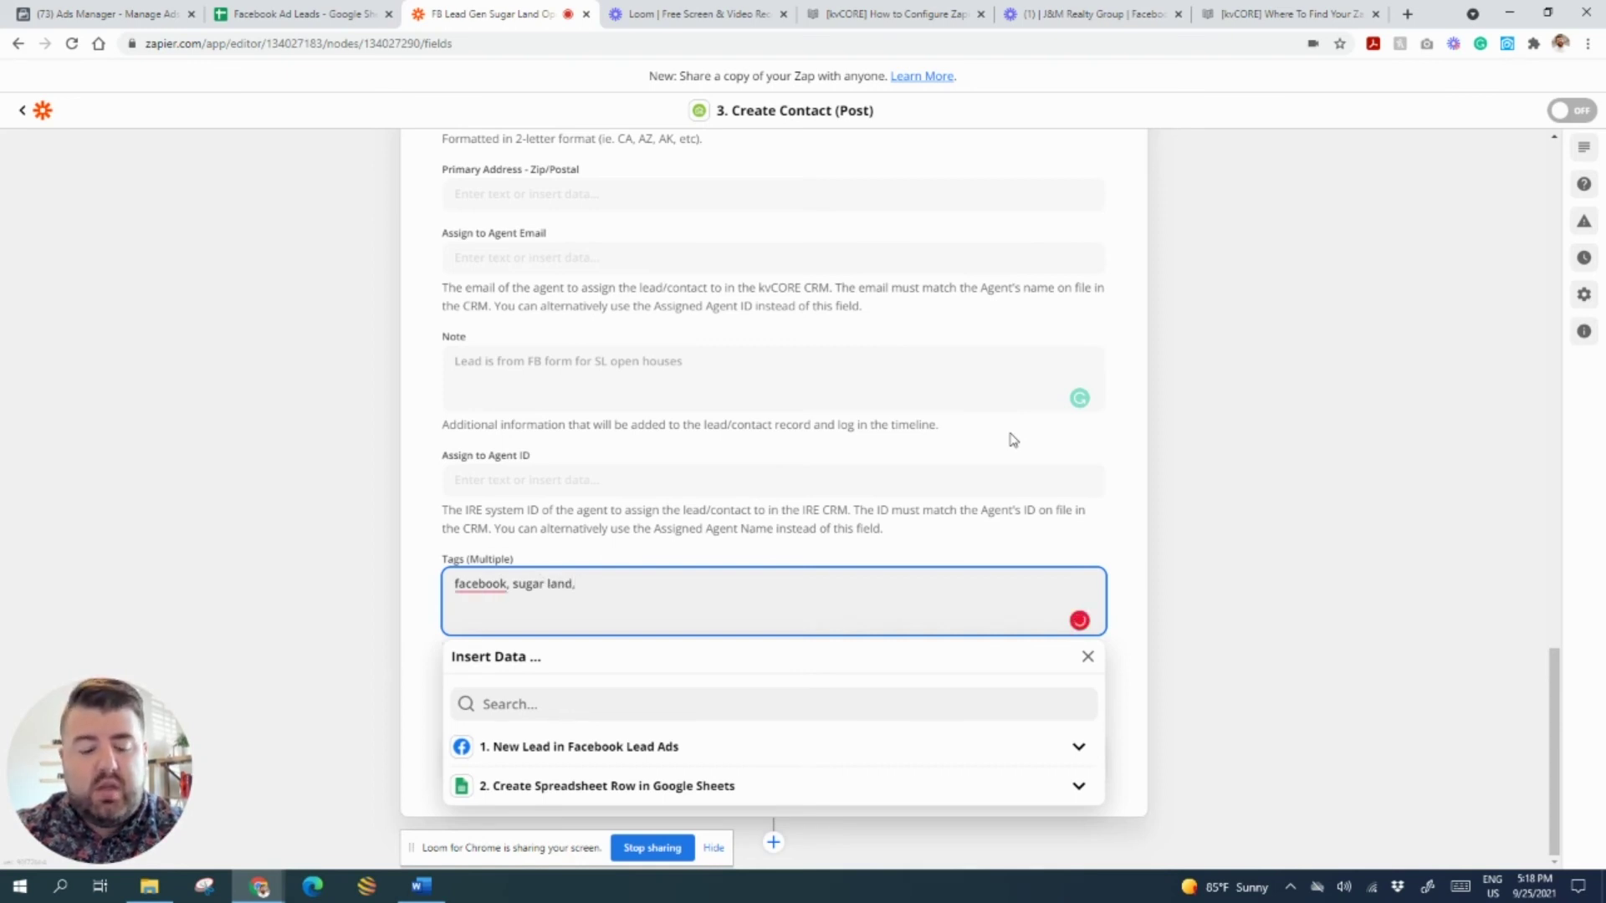
{"action": "type", "text": "PPC"}
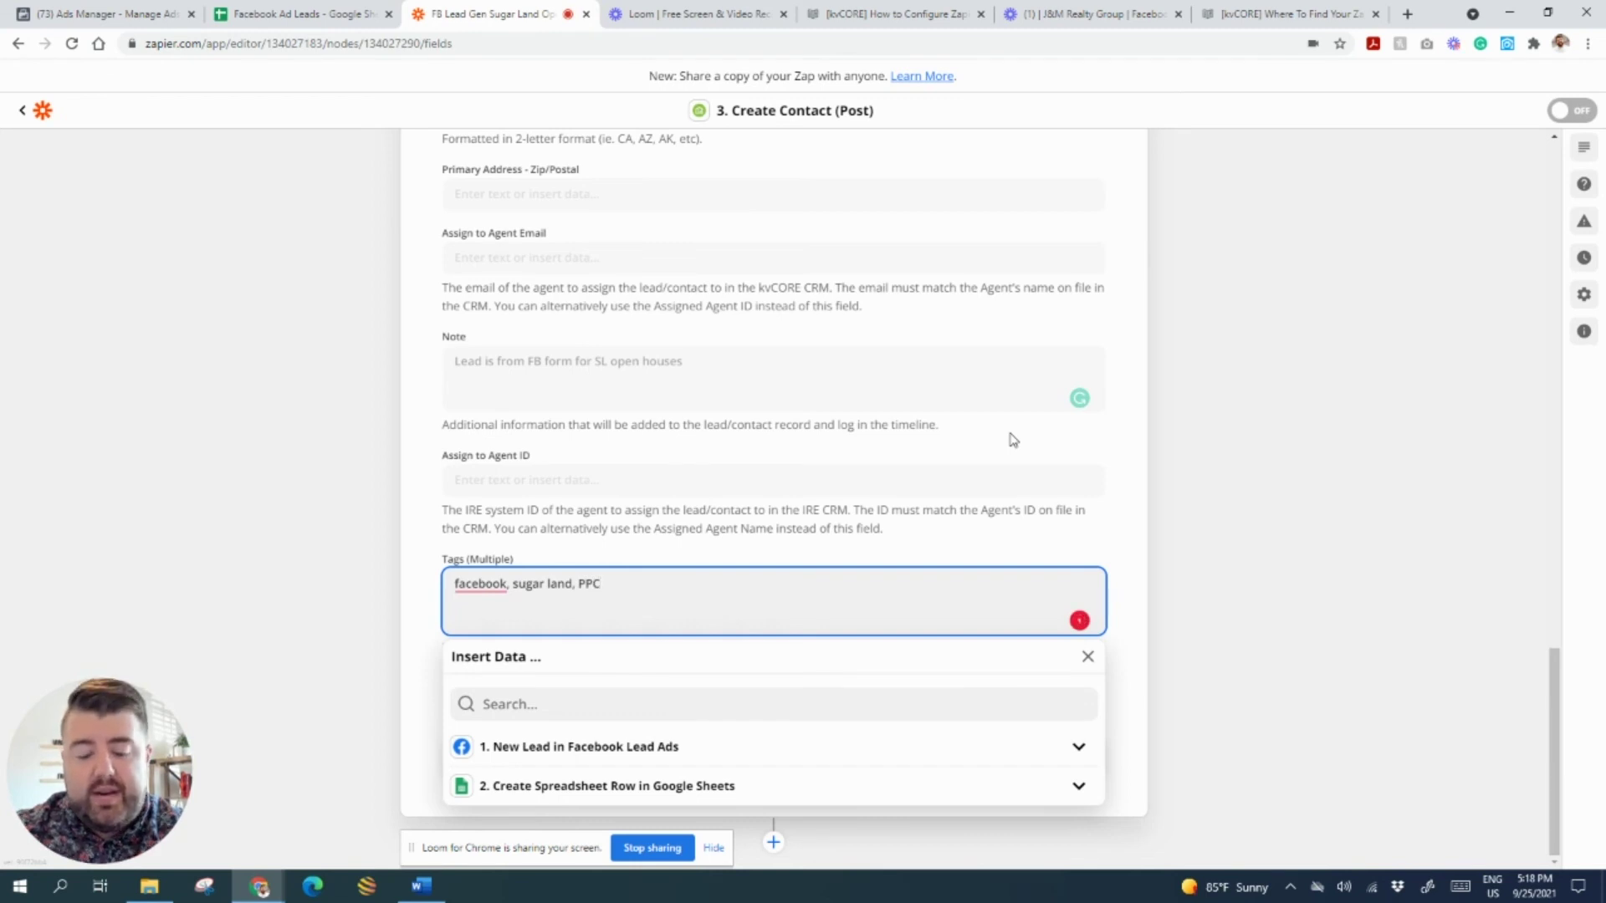
{"action": "scroll", "coordinate": [979, 429], "scroll_direction": "up", "scroll_amount": 6}
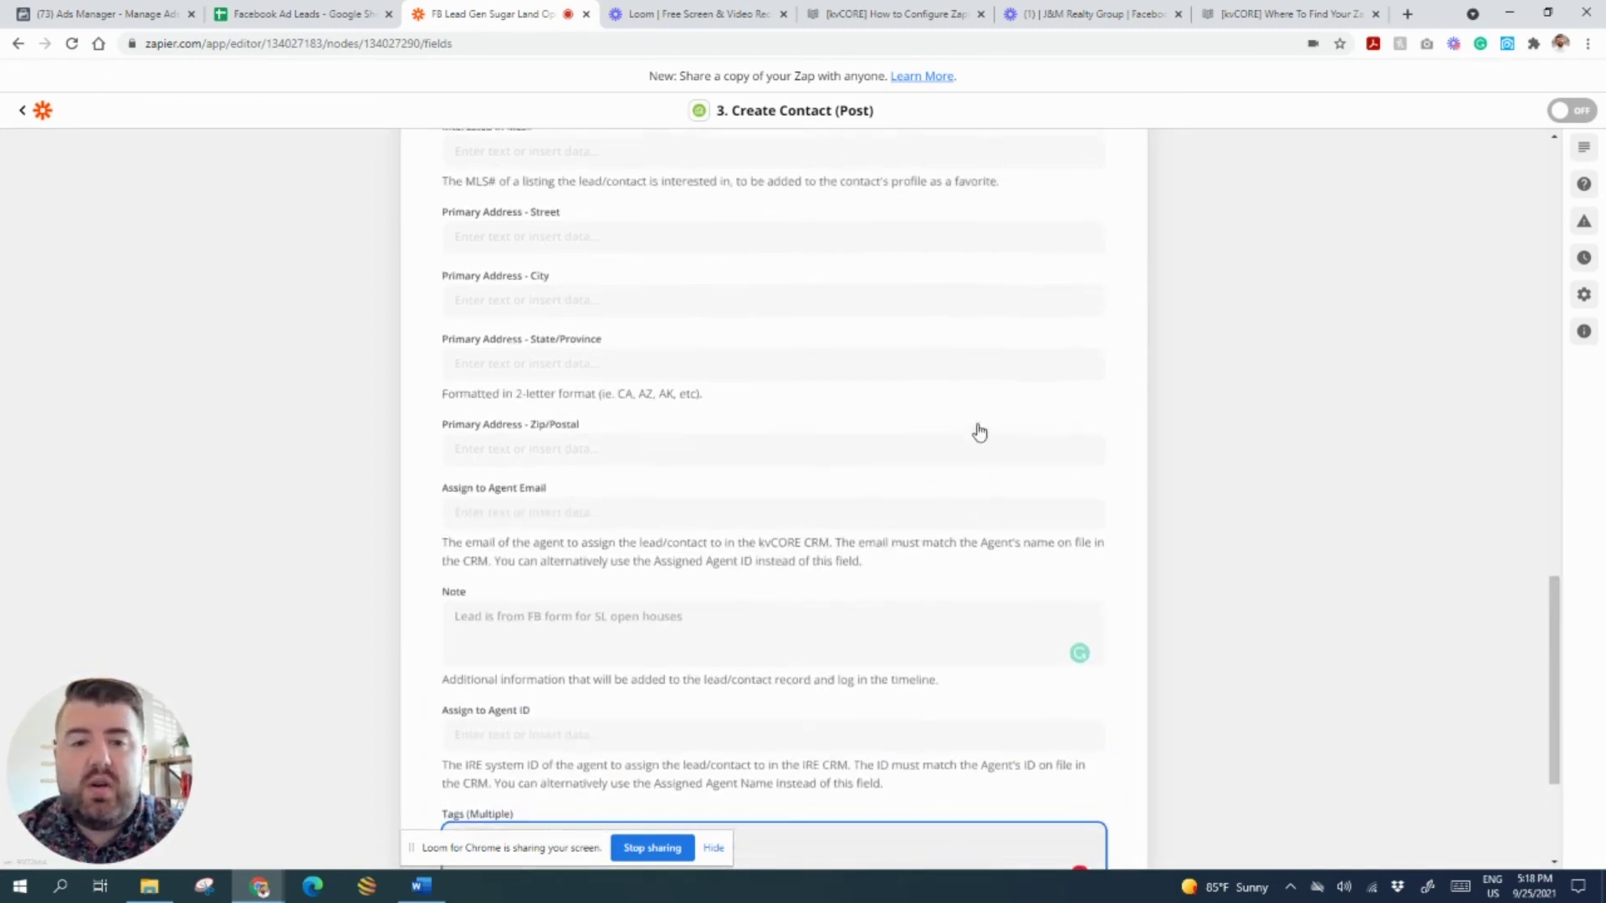
{"action": "scroll", "coordinate": [653, 544], "scroll_direction": "up", "scroll_amount": 3}
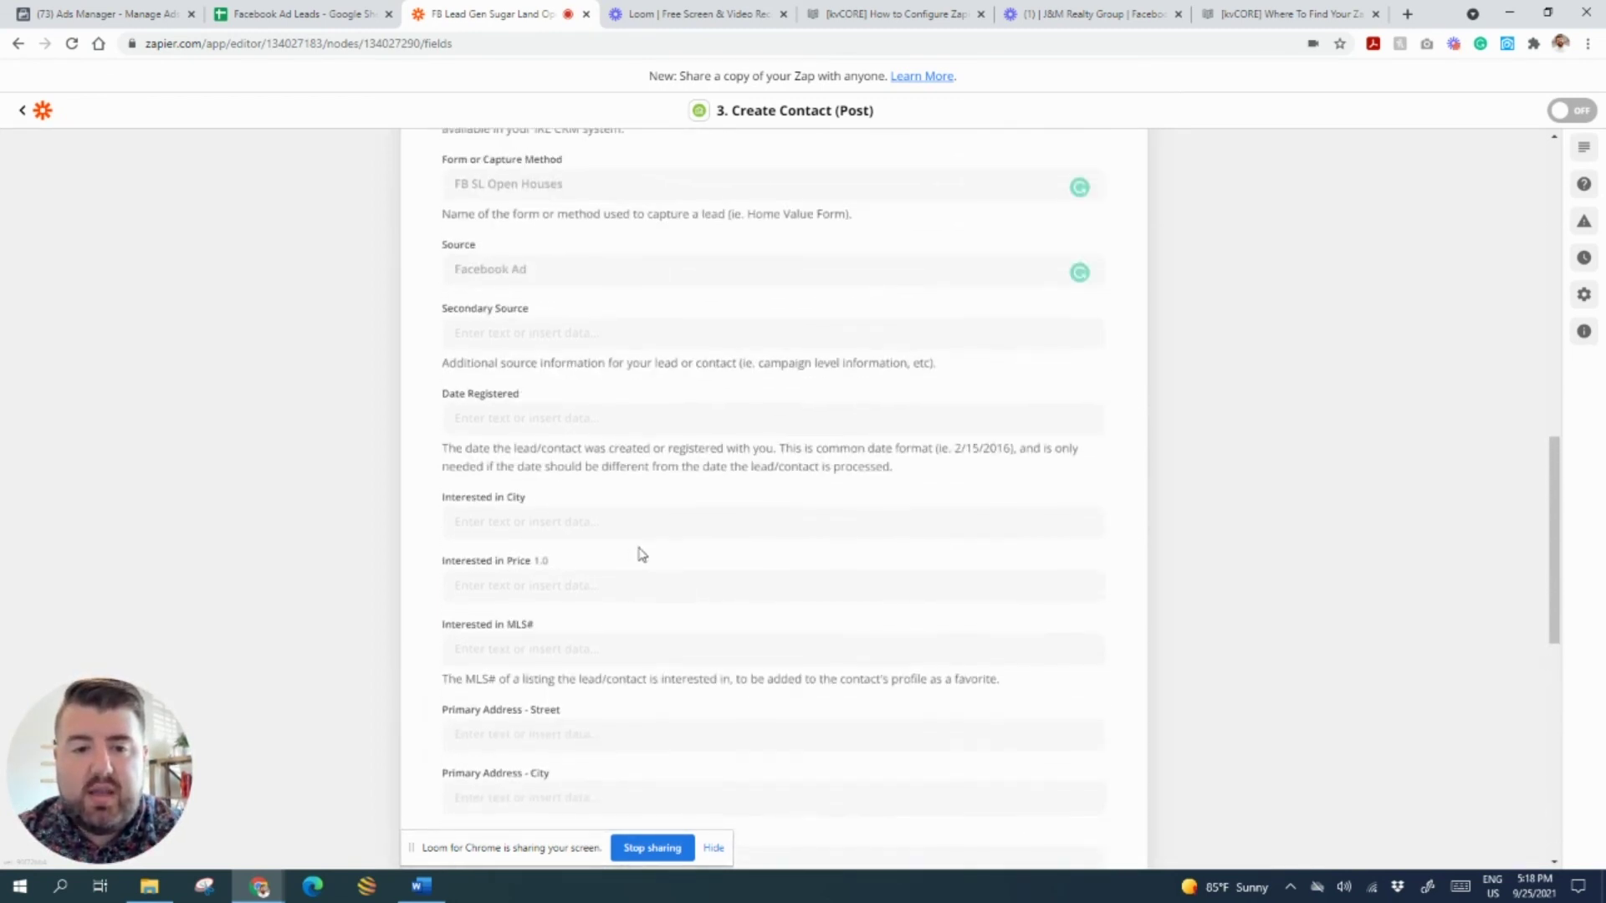
Set the contact's Interested in City to 'Sugar Land'.
{"action": "left_click", "coordinate": [483, 514]}
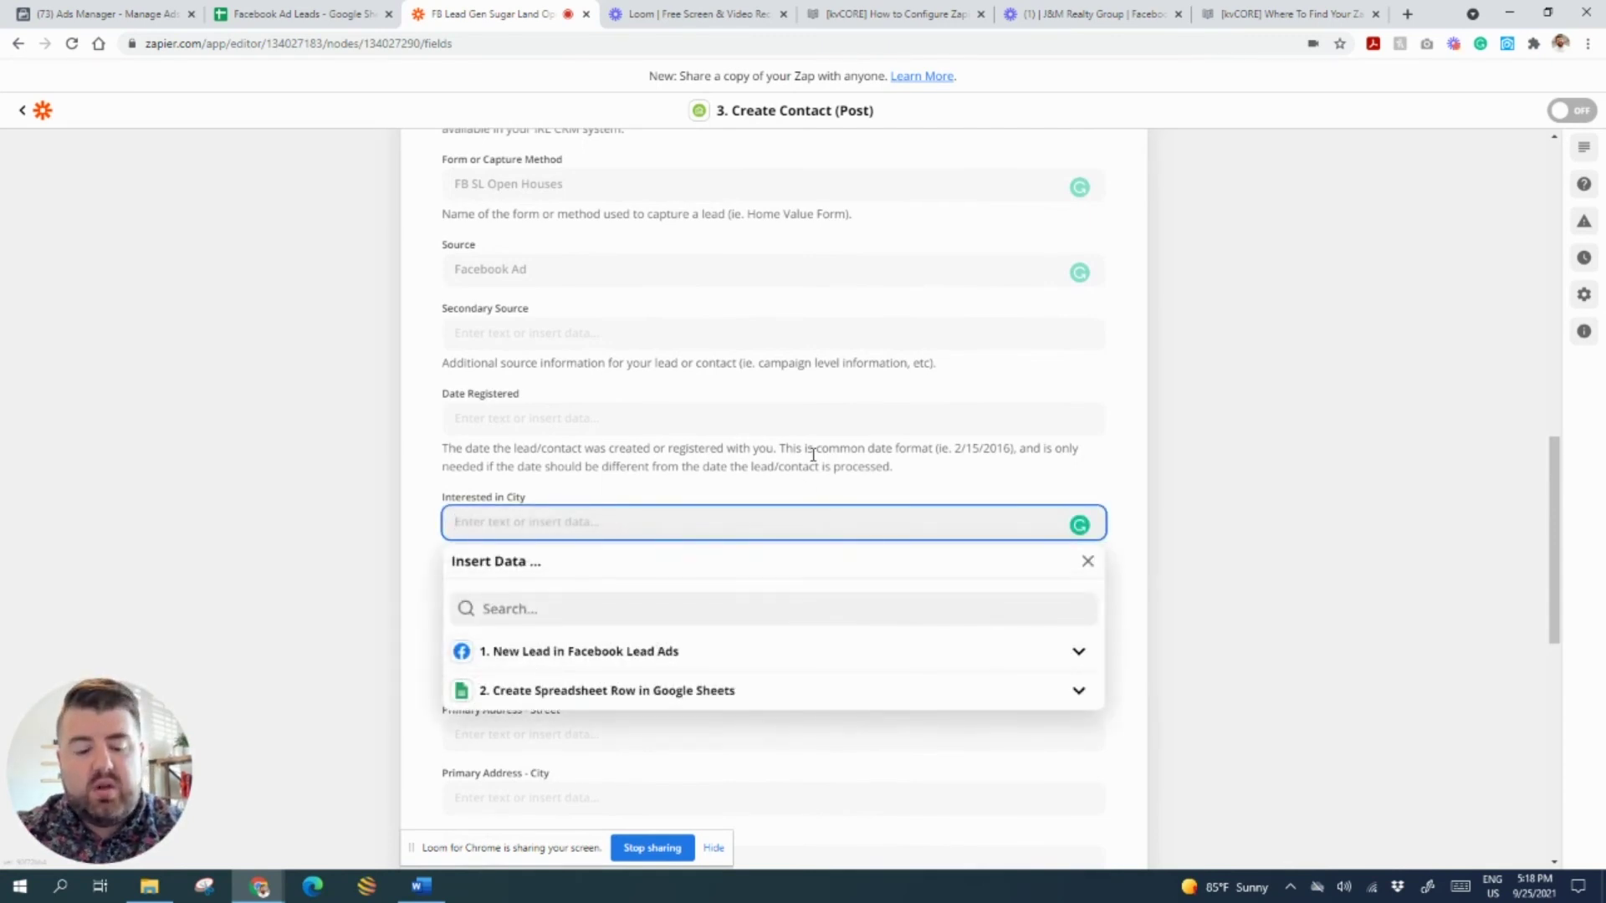
{"action": "type", "text": "Sugar Land"}
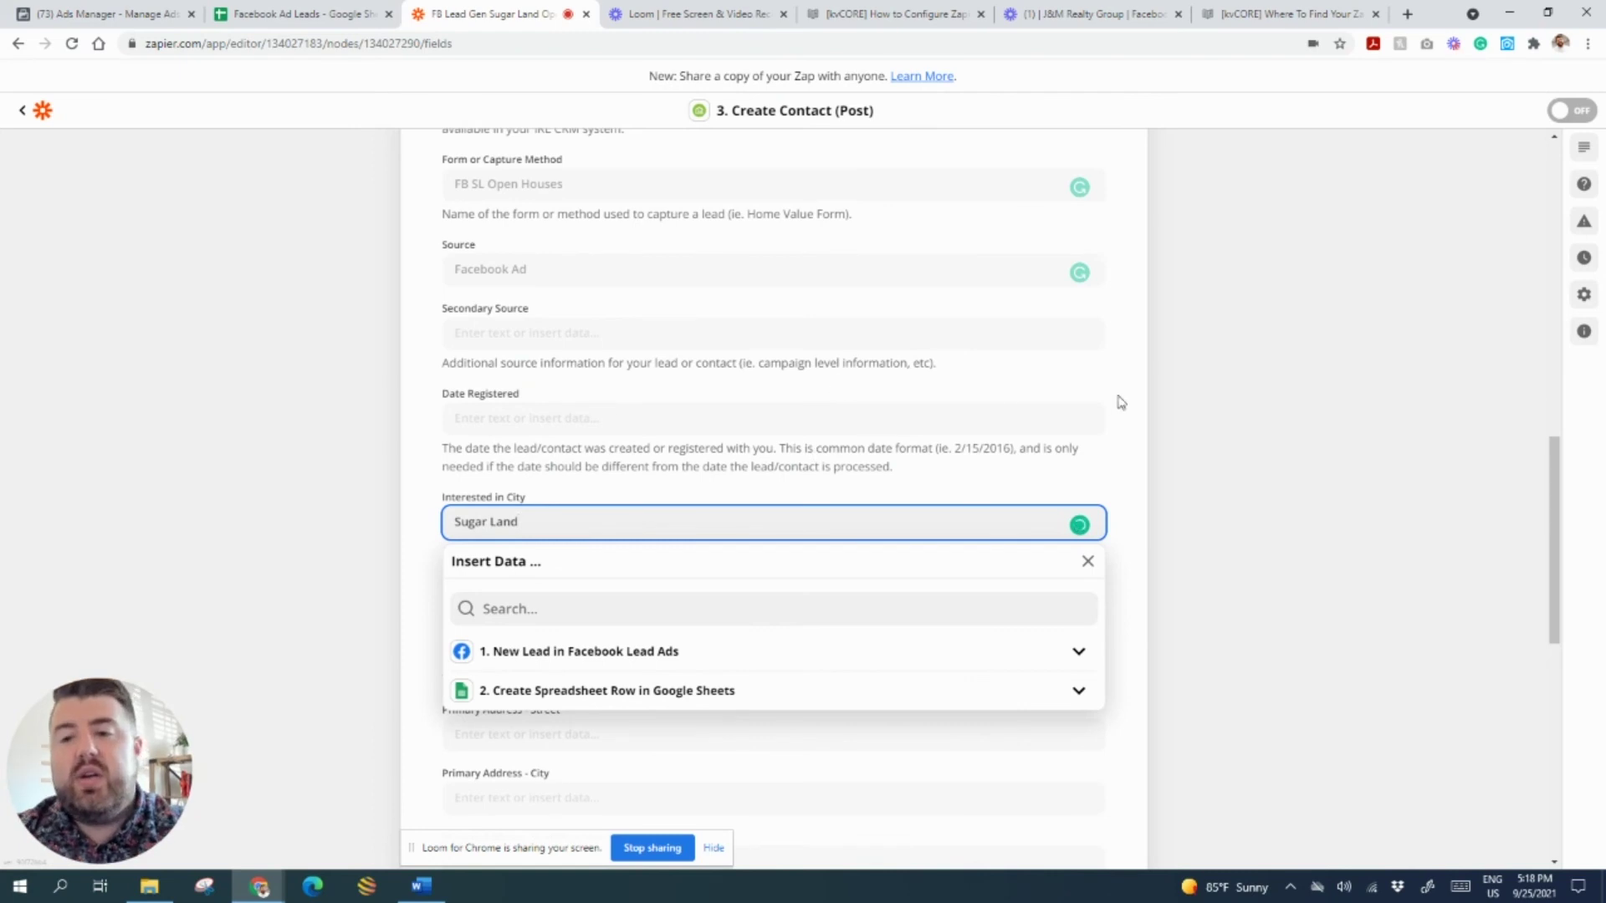
{"action": "left_click", "coordinate": [1058, 406]}
{"action": "scroll", "coordinate": [1004, 418], "scroll_direction": "down", "scroll_amount": 5}
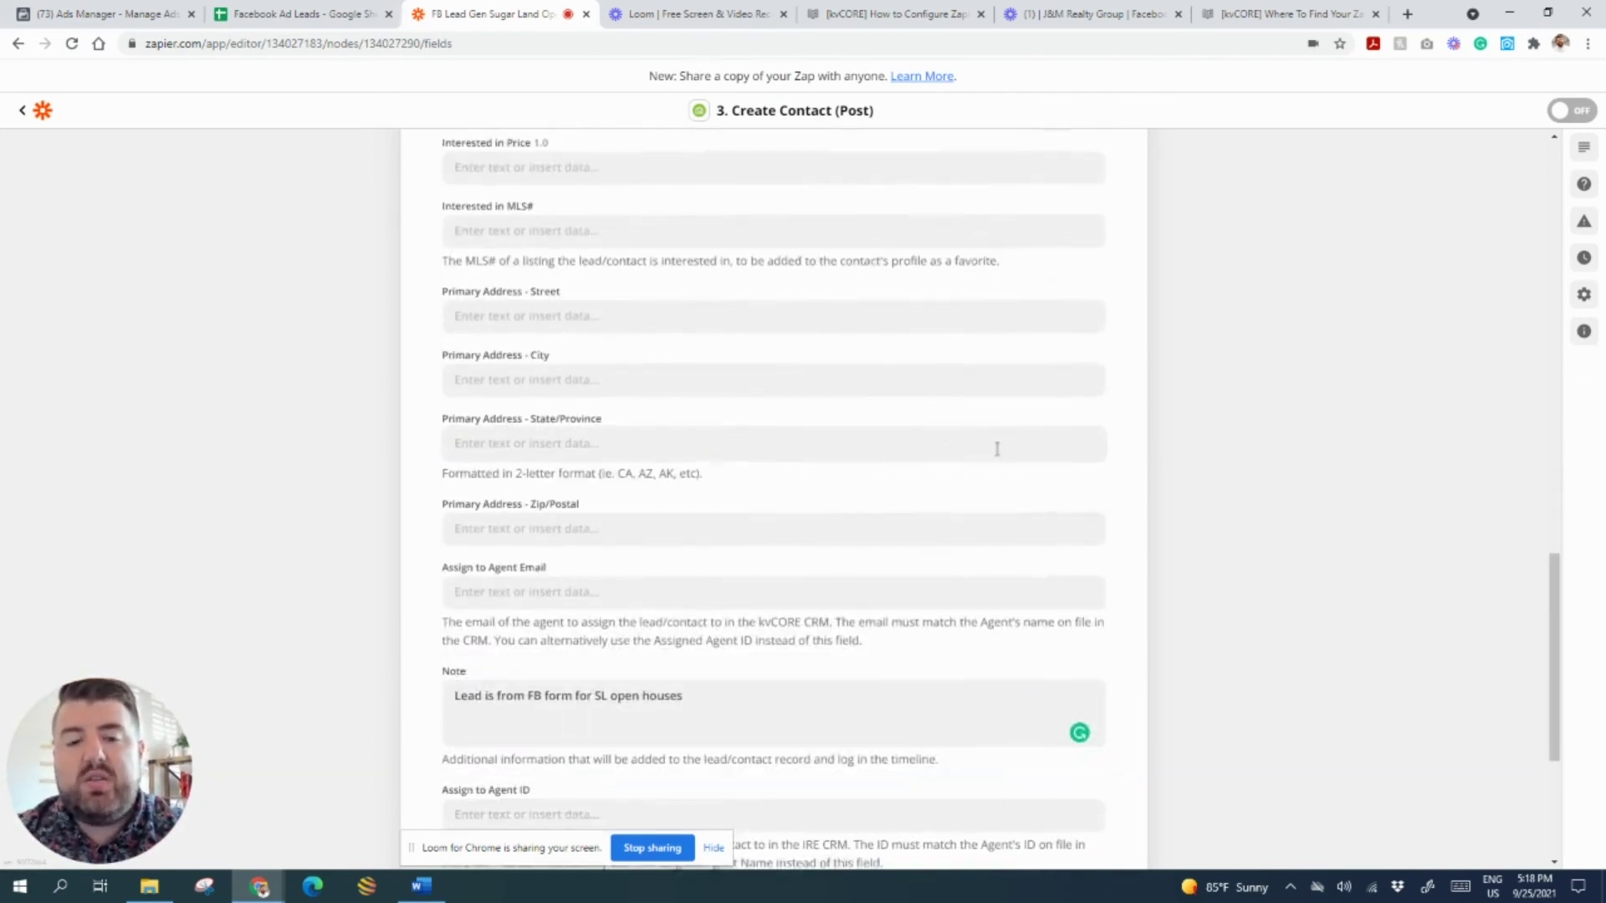
{"action": "scroll", "coordinate": [878, 365], "scroll_direction": "down", "scroll_amount": 4}
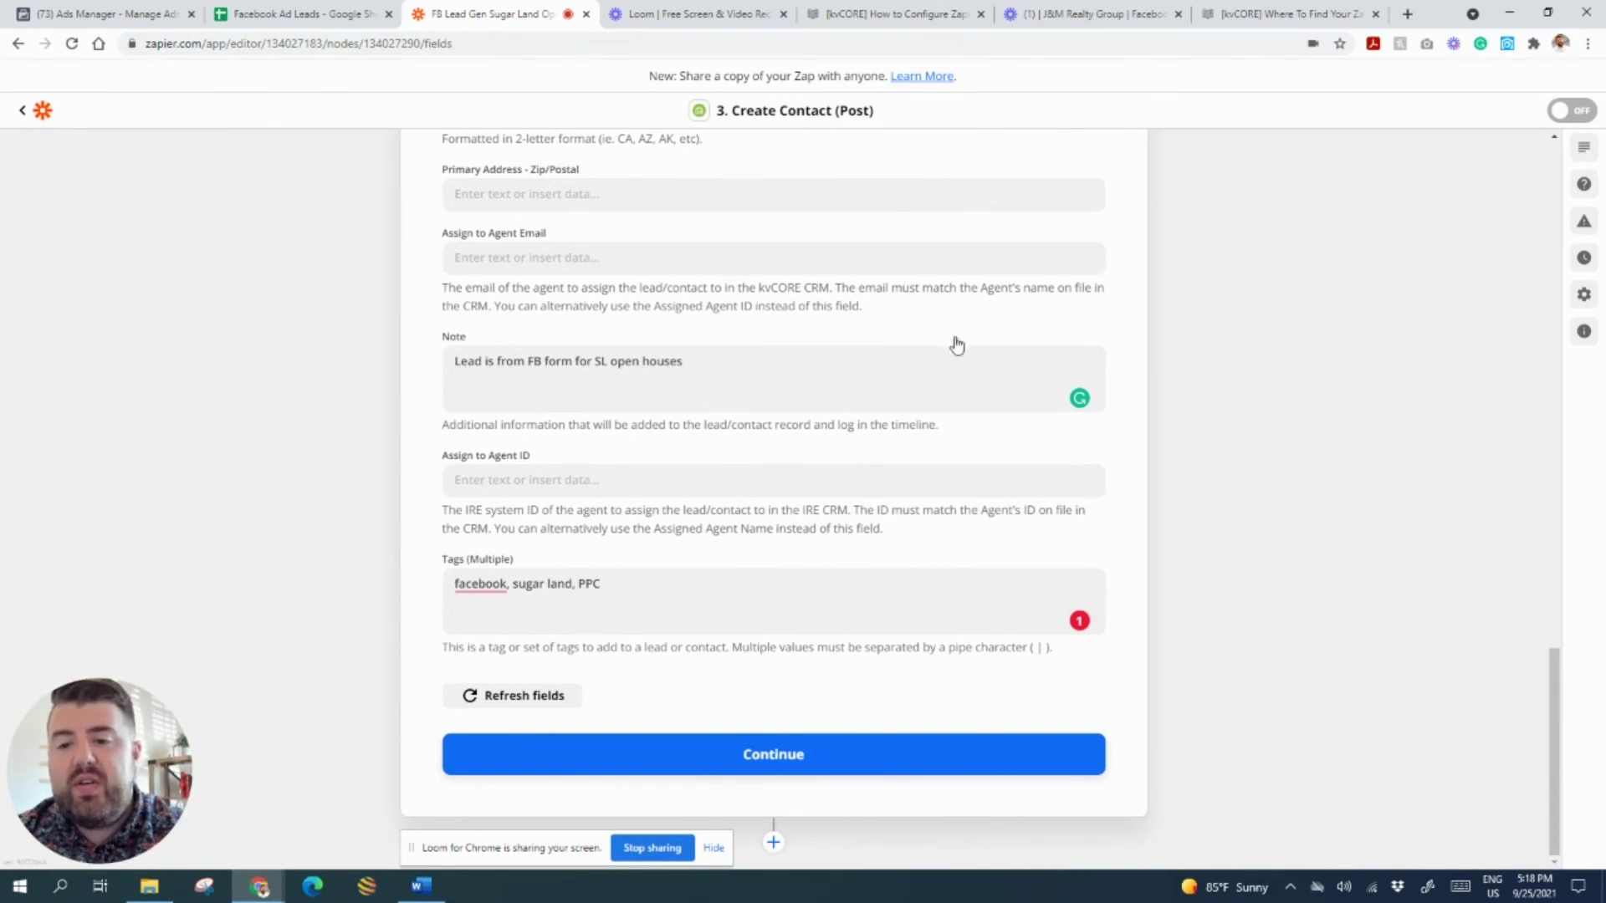
Accept the kvCORE field mapping, review the preview, and send a test contact to kvCORE.
{"action": "left_click", "coordinate": [776, 754]}
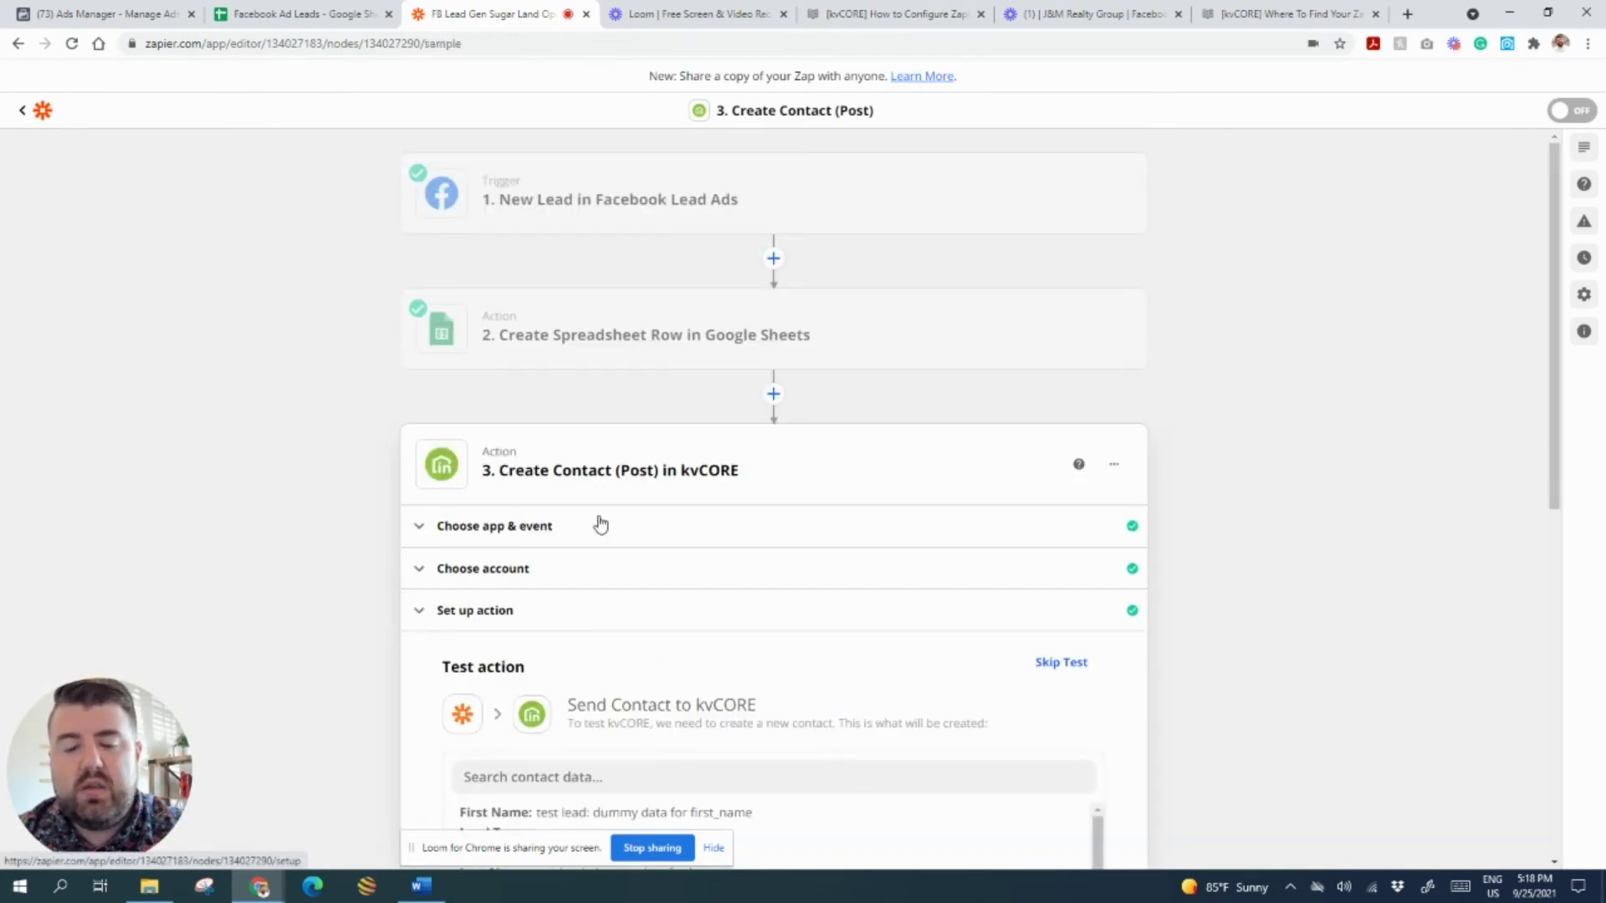
{"action": "scroll", "coordinate": [1230, 498], "scroll_direction": "down", "scroll_amount": 6}
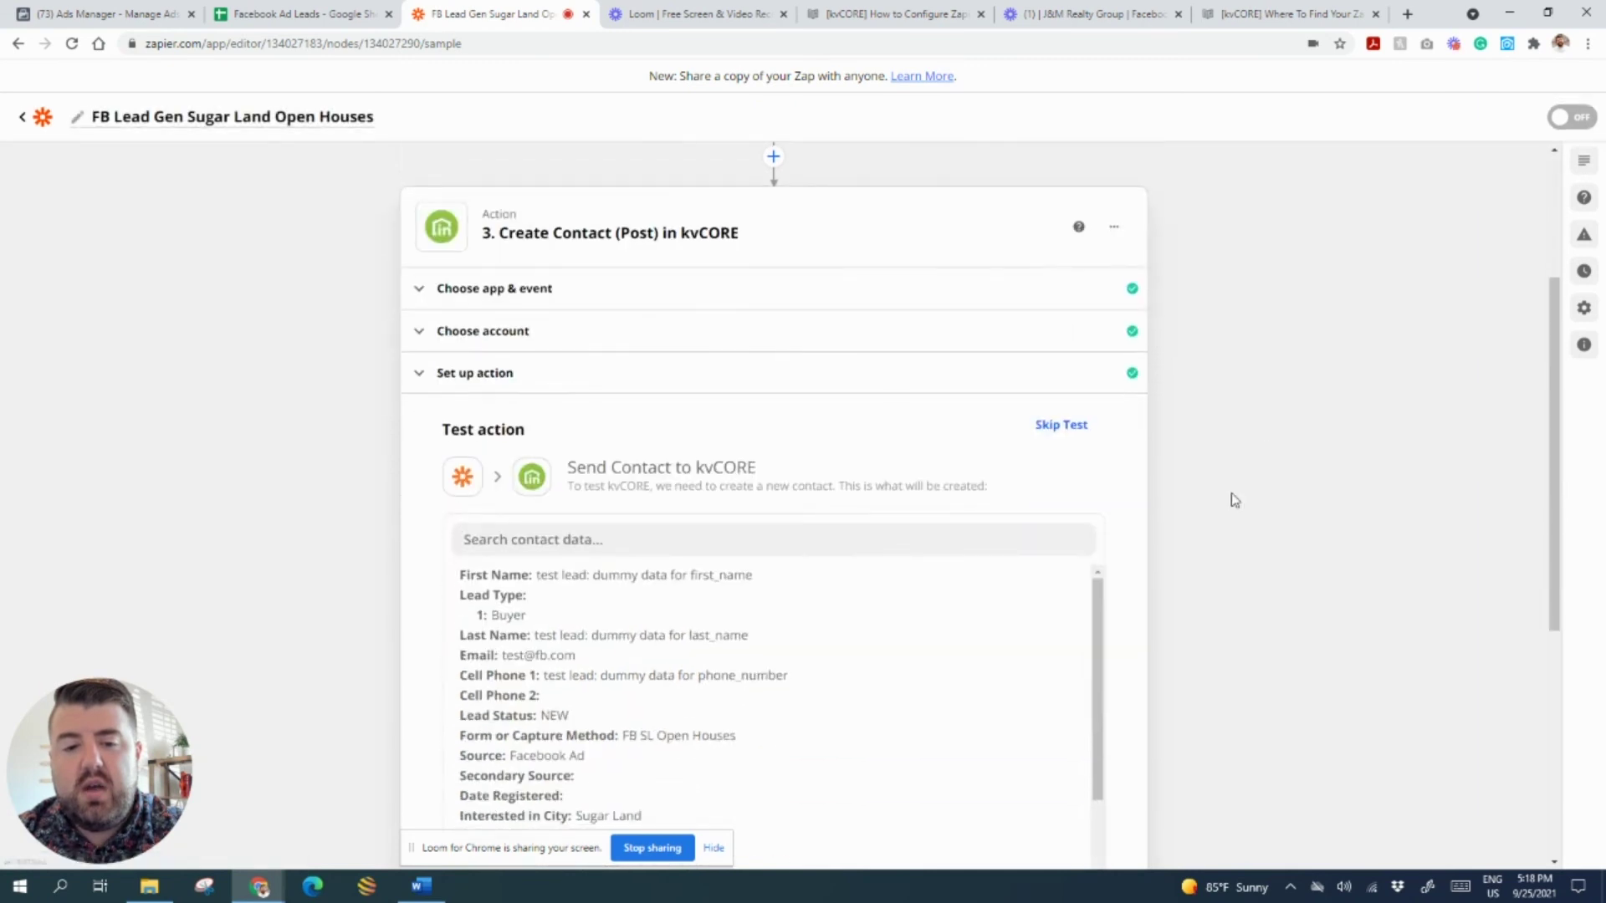
{"action": "scroll", "coordinate": [753, 502], "scroll_direction": "down", "scroll_amount": 3}
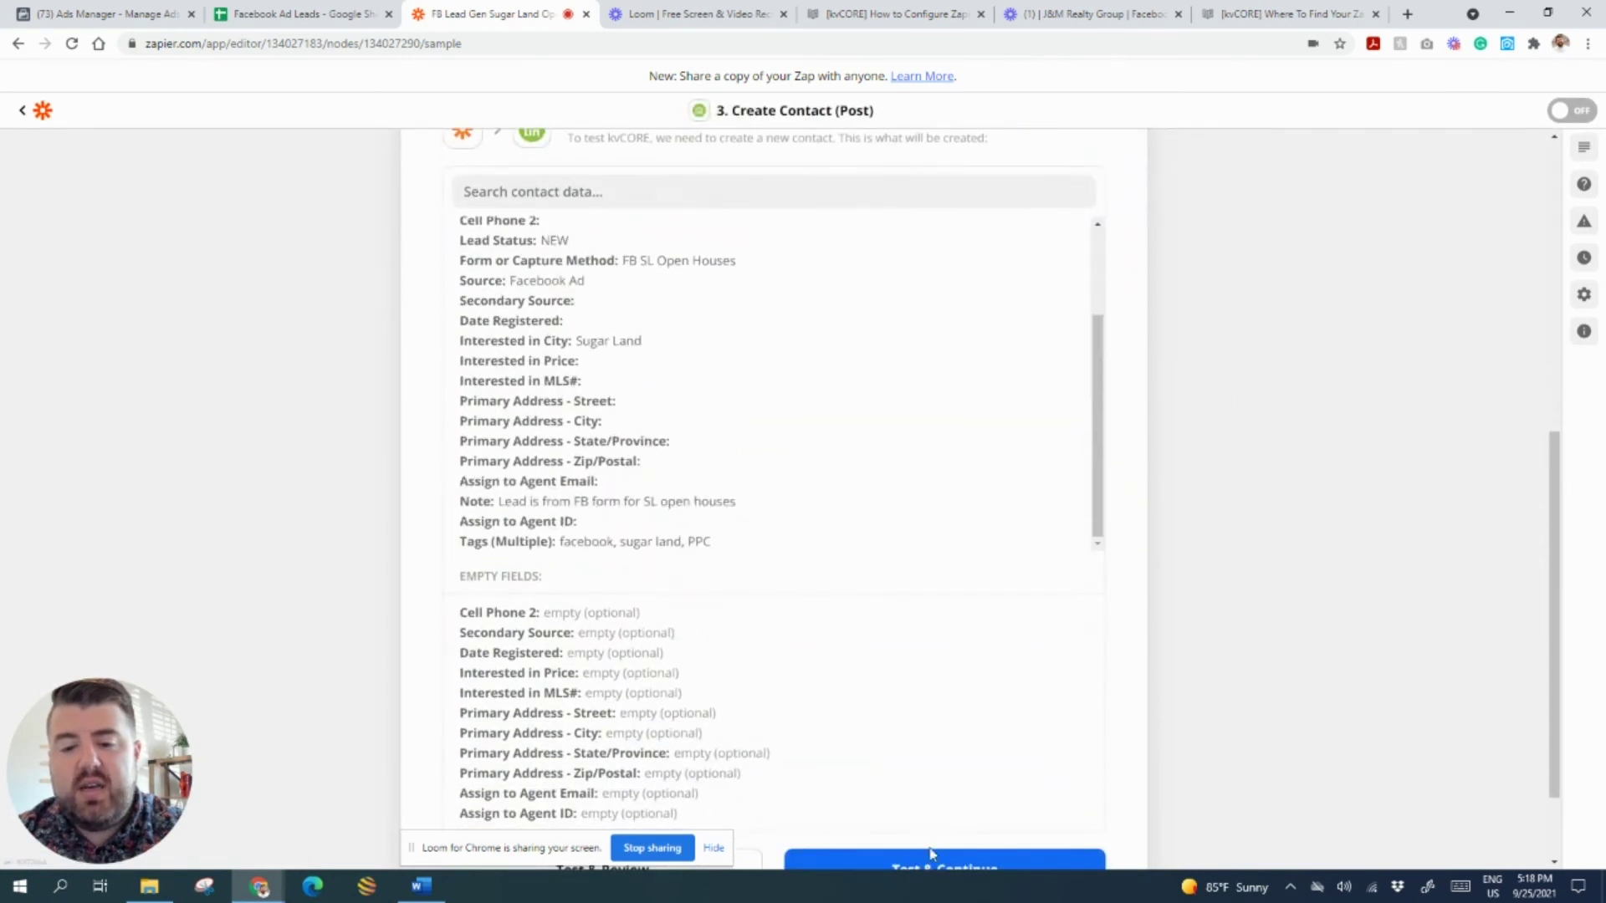
{"action": "scroll", "coordinate": [1172, 652], "scroll_direction": "down", "scroll_amount": 3}
{"action": "left_click", "coordinate": [981, 756]}
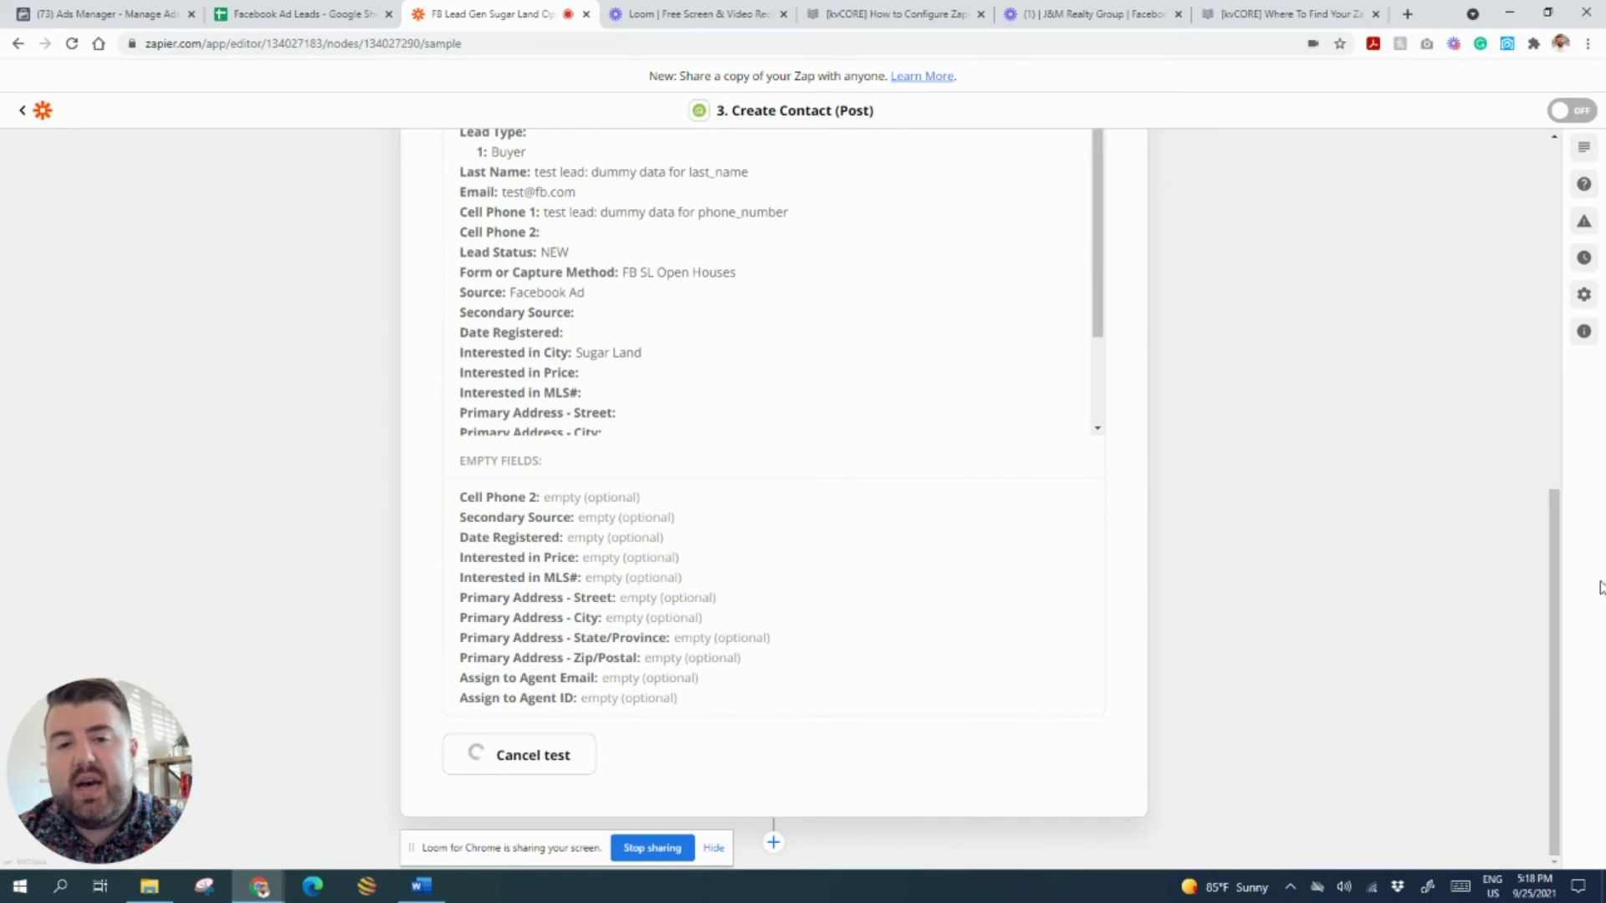